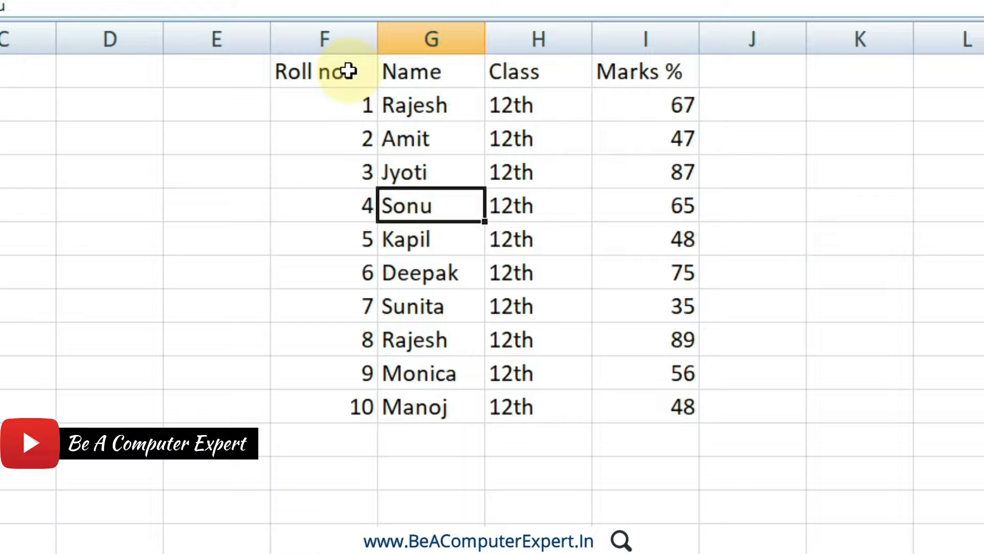
Try formatting F1:I11 as a table in the red, second-row Medium style with the headers option turned off, and undo it.
{"action": "left_click_drag", "start_coordinate": [349, 71], "coordinate": [627, 394]}
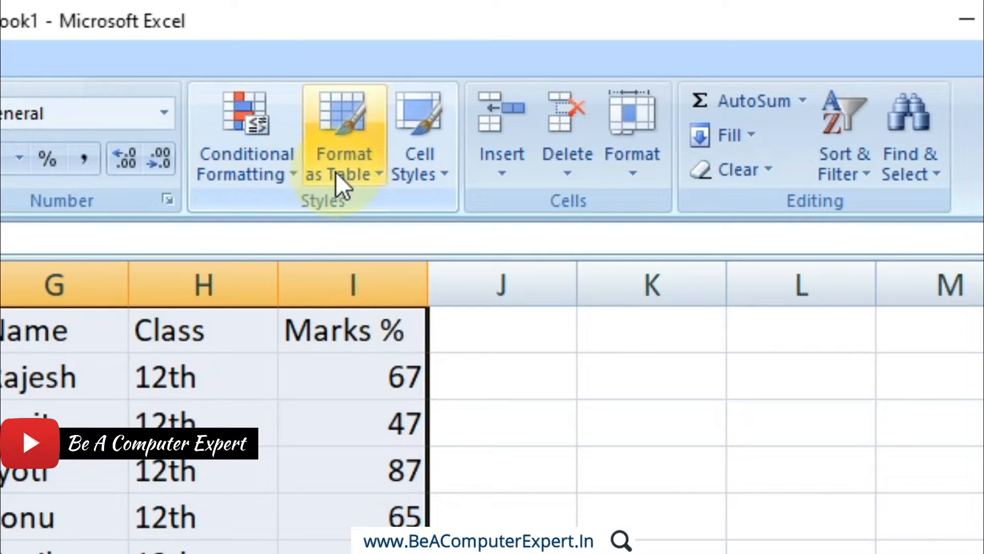
{"action": "left_click", "coordinate": [336, 172]}
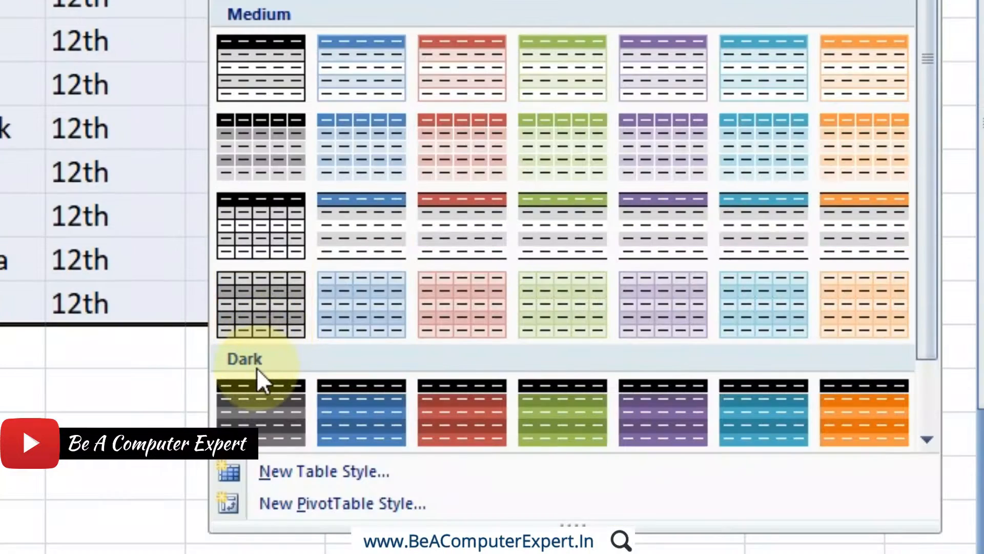
{"action": "left_click_drag", "start_coordinate": [922, 341], "coordinate": [922, 425]}
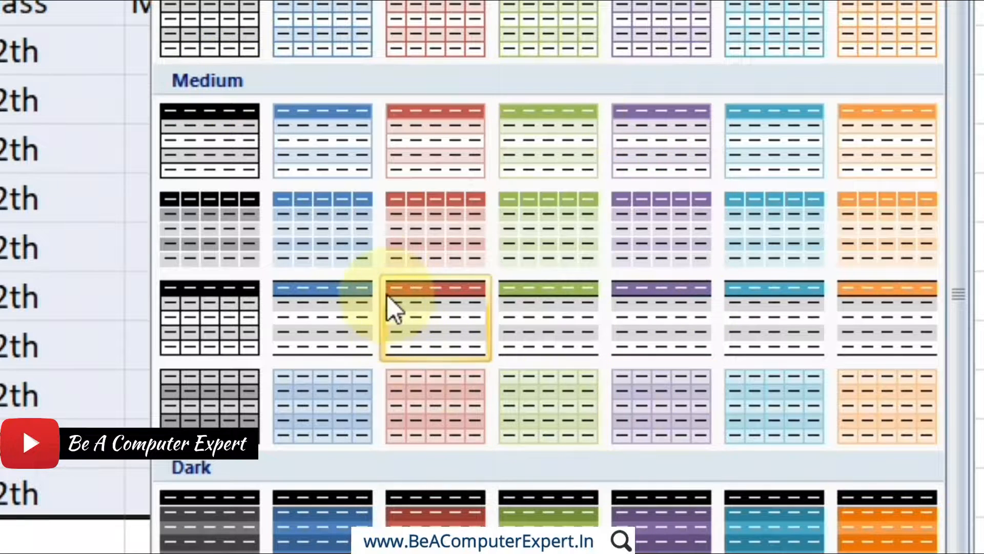
{"action": "left_click", "coordinate": [438, 261]}
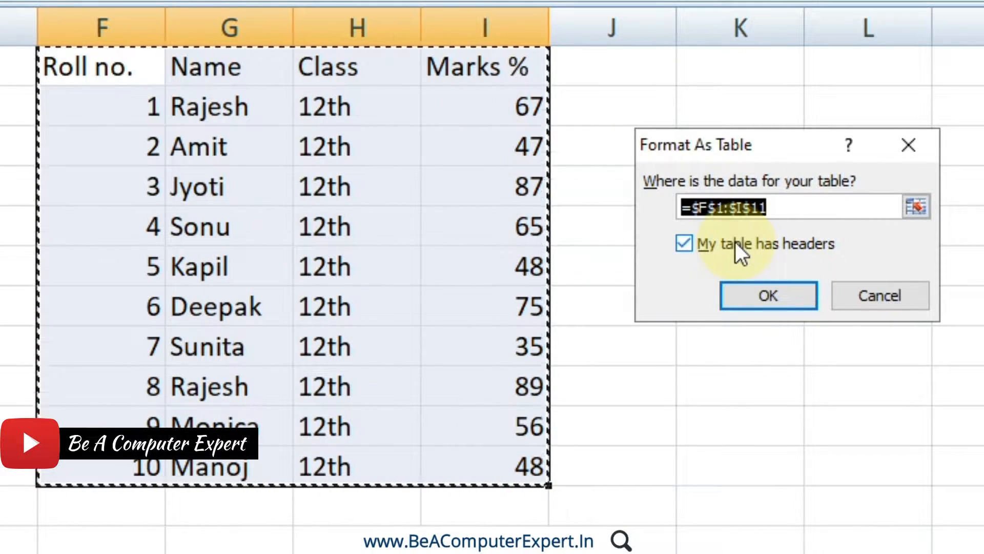
{"action": "left_click", "coordinate": [680, 245]}
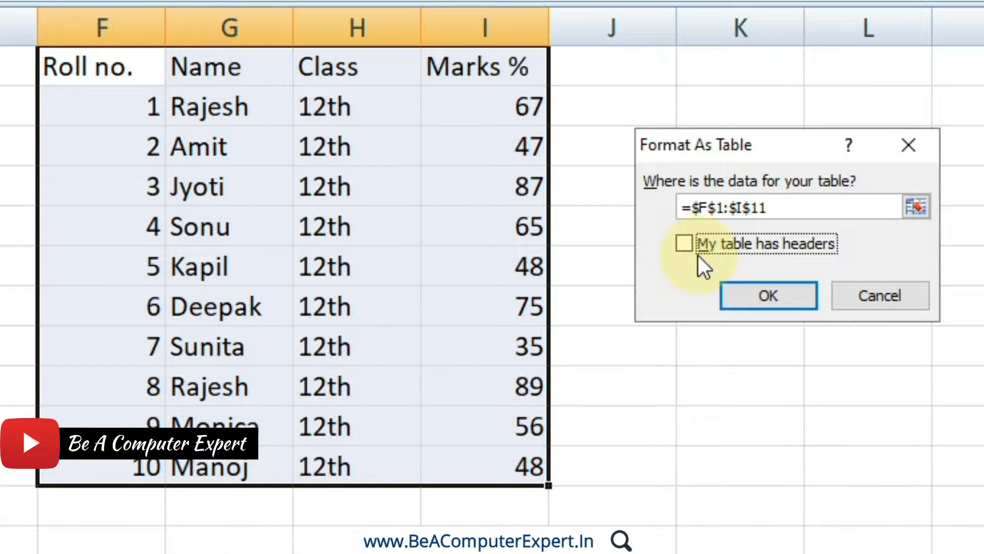
{"action": "left_click", "coordinate": [758, 297]}
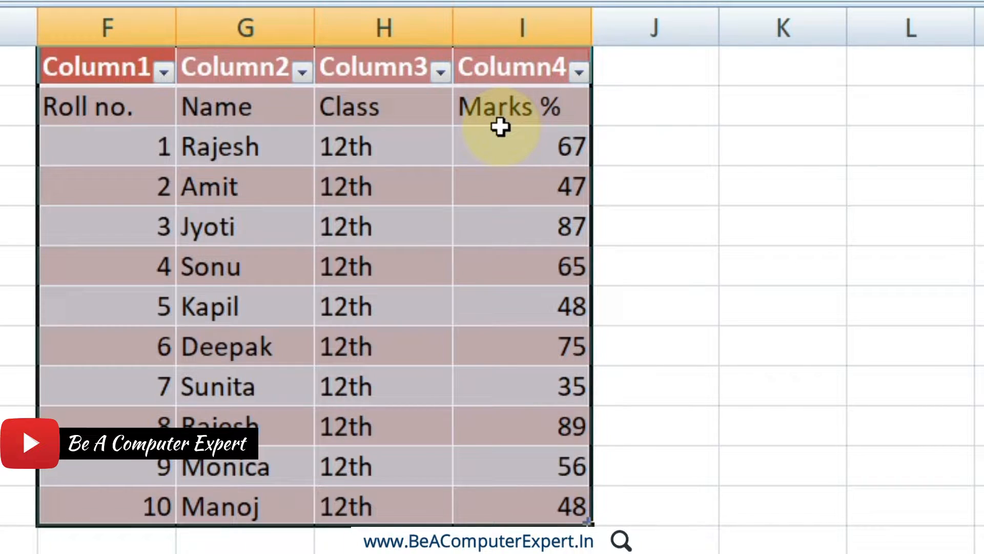
{"action": "key", "text": "ctrl+z"}
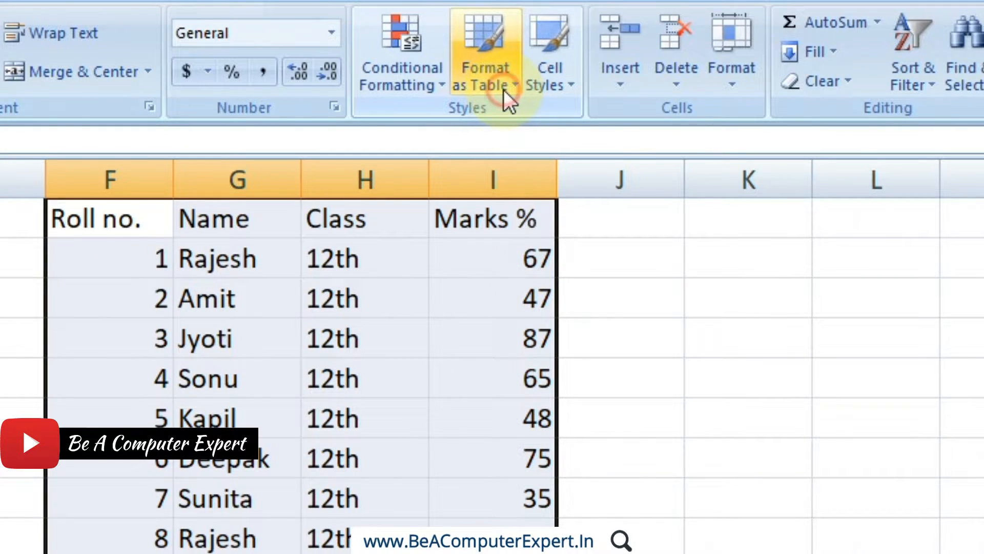
Format F1:I11 as a table in the red, second-row Medium style, keeping the option that the table has headers.
{"action": "left_click", "coordinate": [503, 90]}
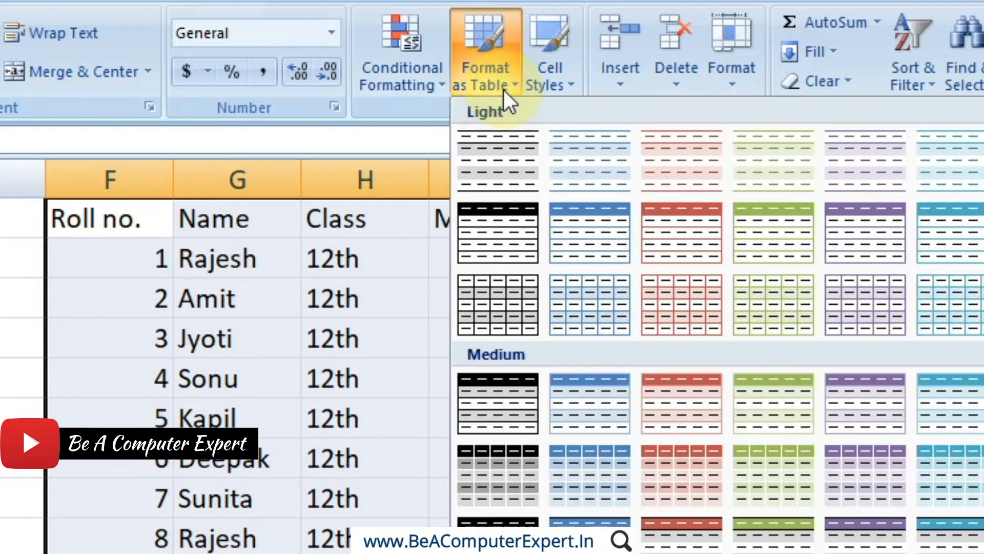
{"action": "left_click", "coordinate": [686, 461]}
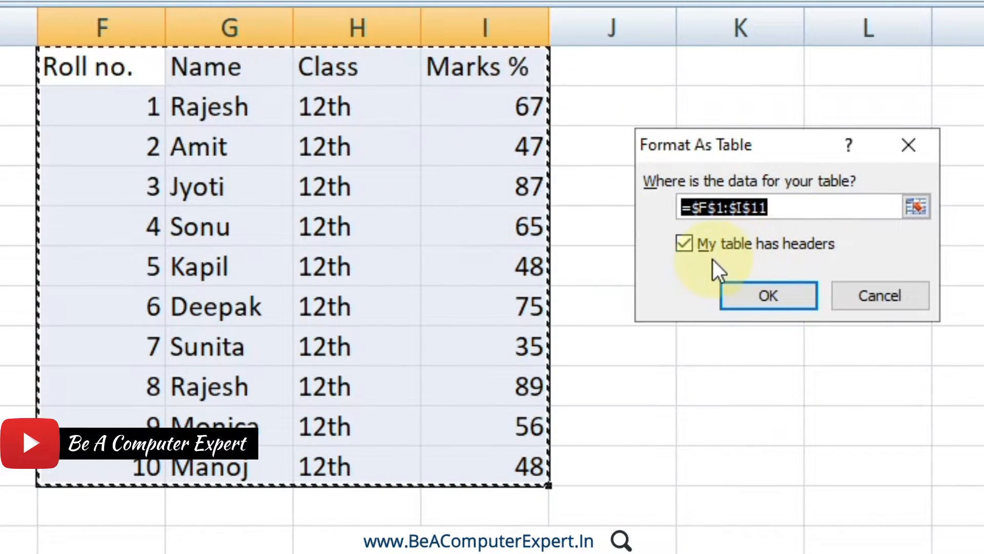
{"action": "left_click", "coordinate": [766, 297]}
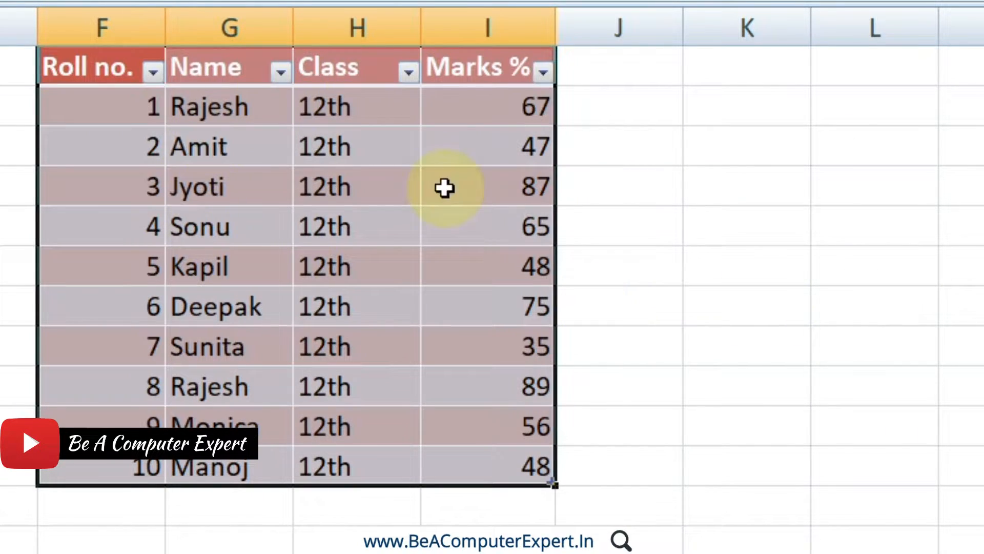
{"action": "left_click", "coordinate": [270, 359]}
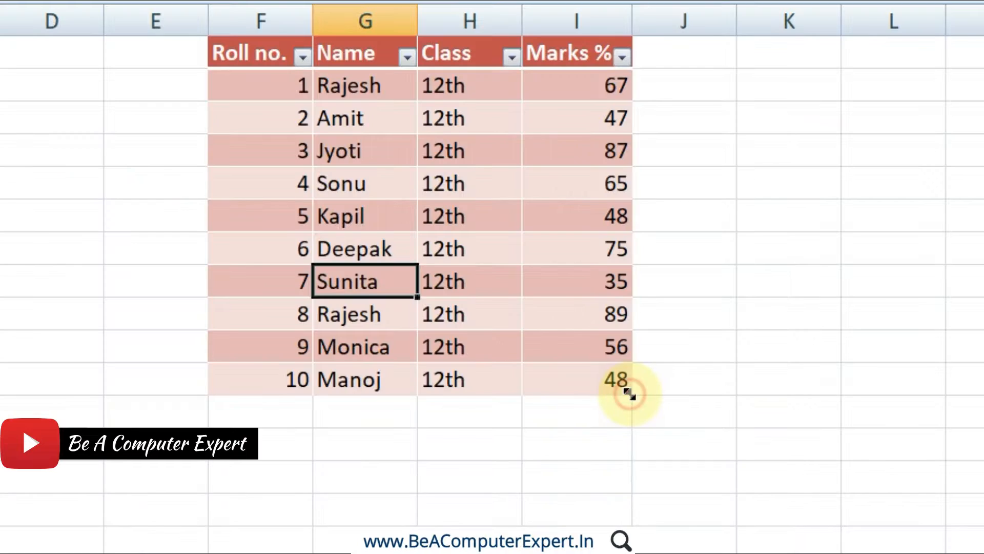
Try extending the table by three rows and by one column, restoring the range F1:I11 after each.
{"action": "left_click_drag", "start_coordinate": [575, 407], "coordinate": [584, 553]}
{"action": "left_click_drag", "start_coordinate": [633, 508], "coordinate": [634, 508]}
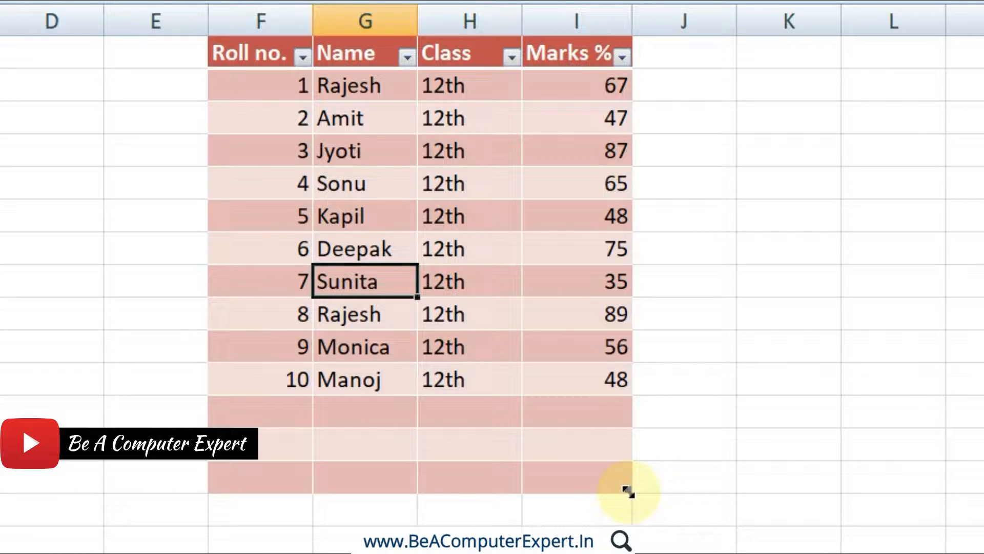
{"action": "mouse_move", "coordinate": [629, 491]}
{"action": "left_mouse_down"}
{"action": "mouse_move", "coordinate": [752, 487]}
{"action": "mouse_move", "coordinate": [636, 478]}
{"action": "mouse_move", "coordinate": [634, 389]}
{"action": "left_mouse_up"}
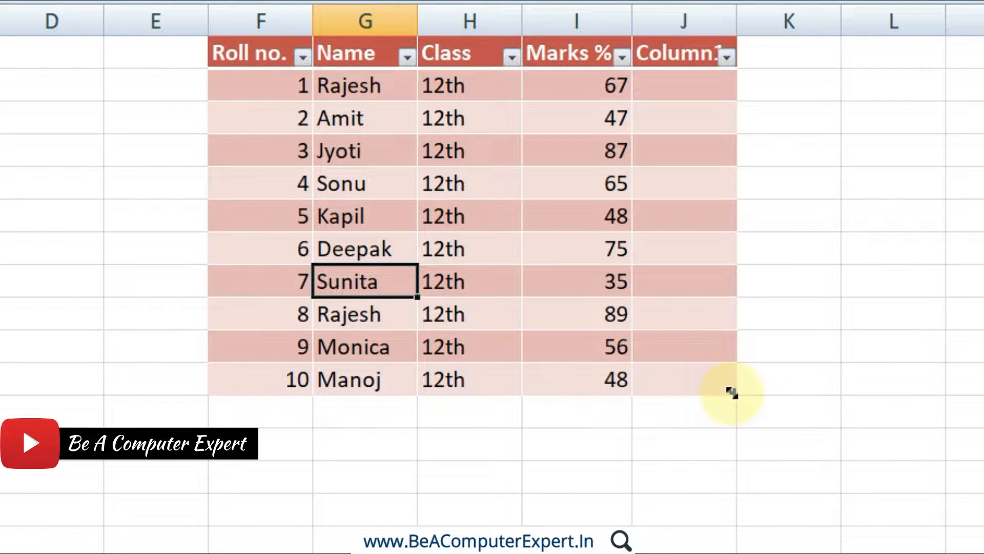
{"action": "left_click_drag", "start_coordinate": [732, 393], "coordinate": [630, 393]}
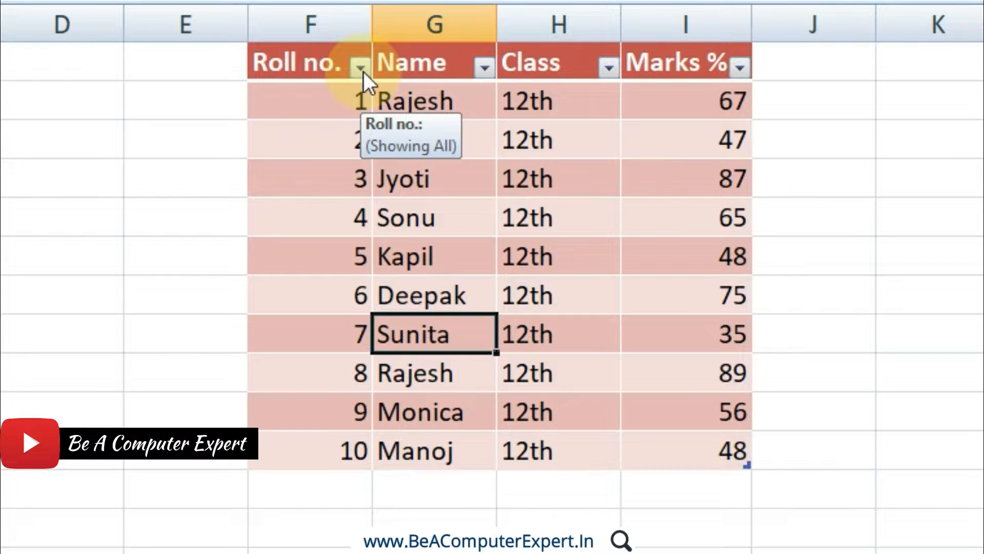
Sort the table by the Name column from A to Z.
{"action": "left_click", "coordinate": [483, 68]}
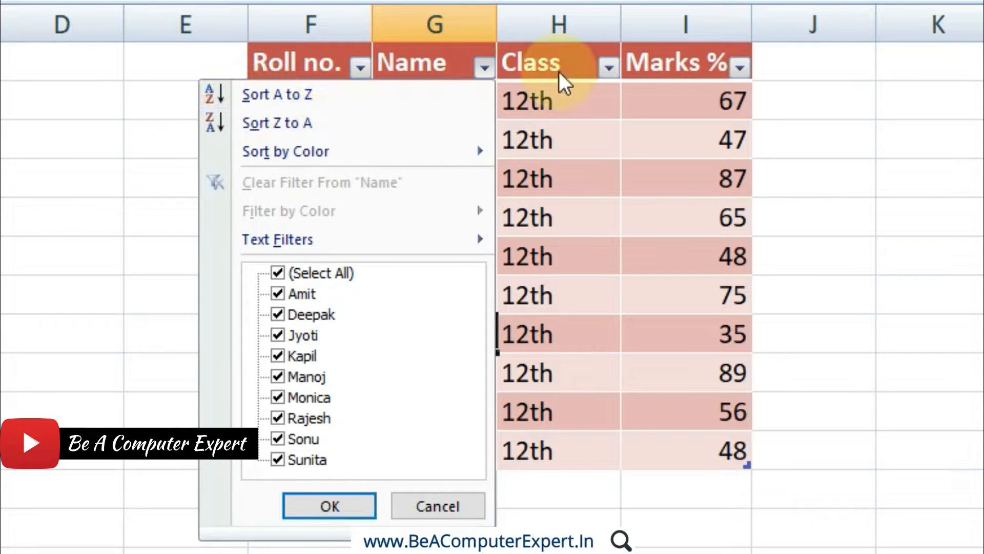
{"action": "left_click", "coordinate": [481, 68]}
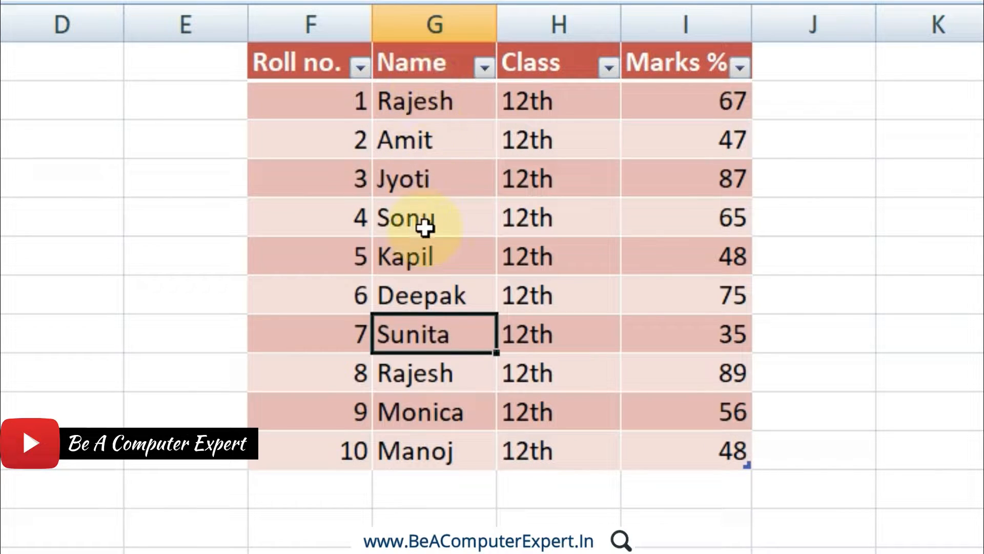
{"action": "left_click", "coordinate": [484, 67]}
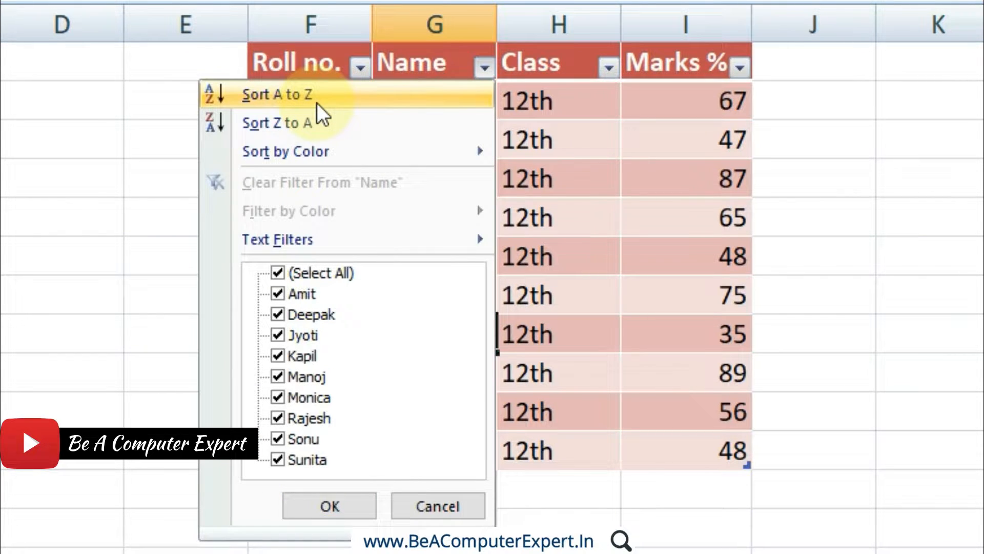
{"action": "left_click", "coordinate": [316, 102]}
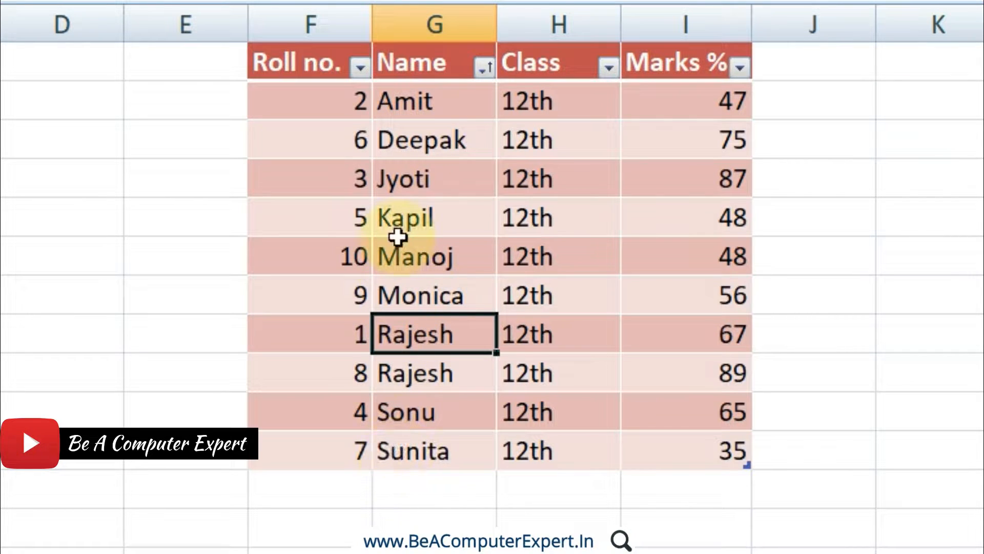
Check the name, roll number, class and marks of the first sorted record, and undo the Name sort.
{"action": "left_click", "coordinate": [384, 102]}
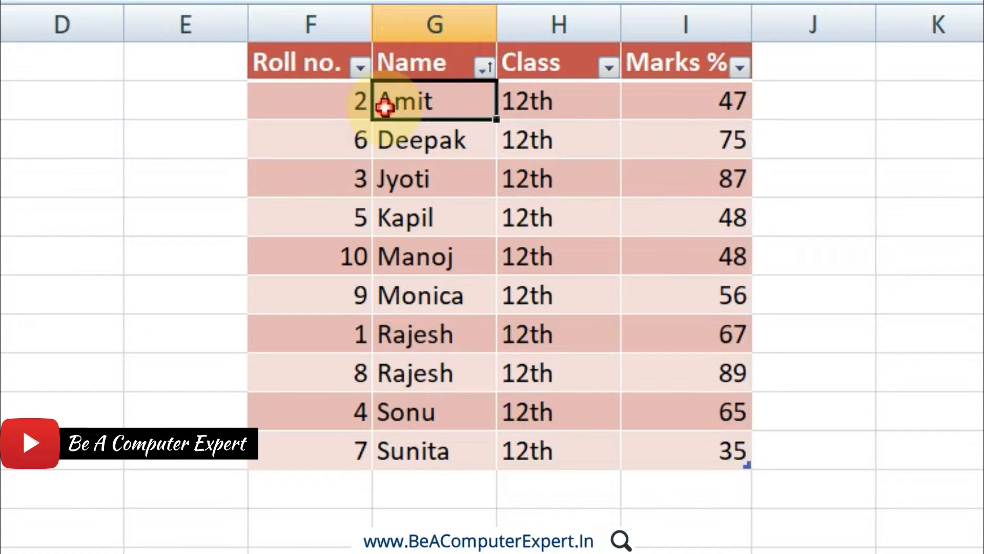
{"action": "left_click", "coordinate": [357, 104]}
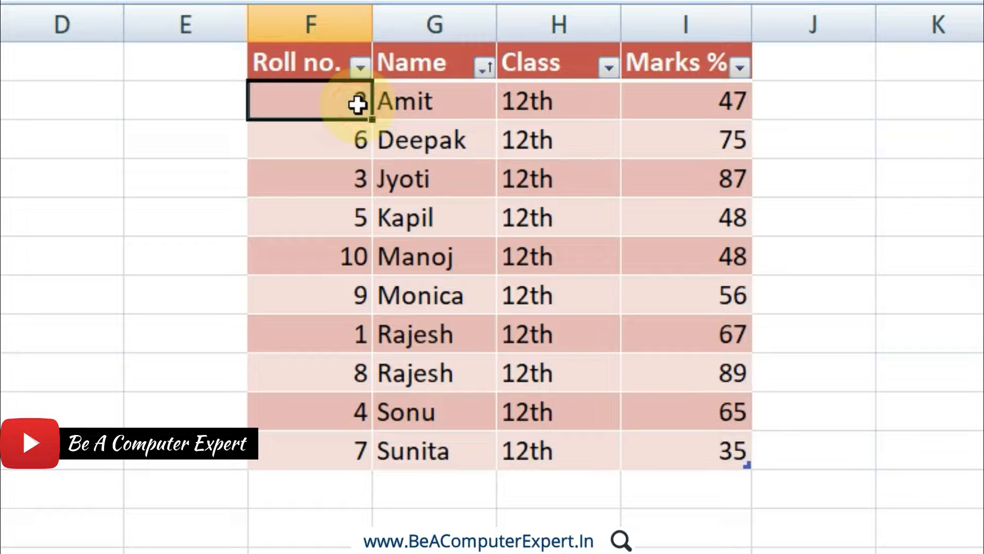
{"action": "left_click", "coordinate": [532, 105]}
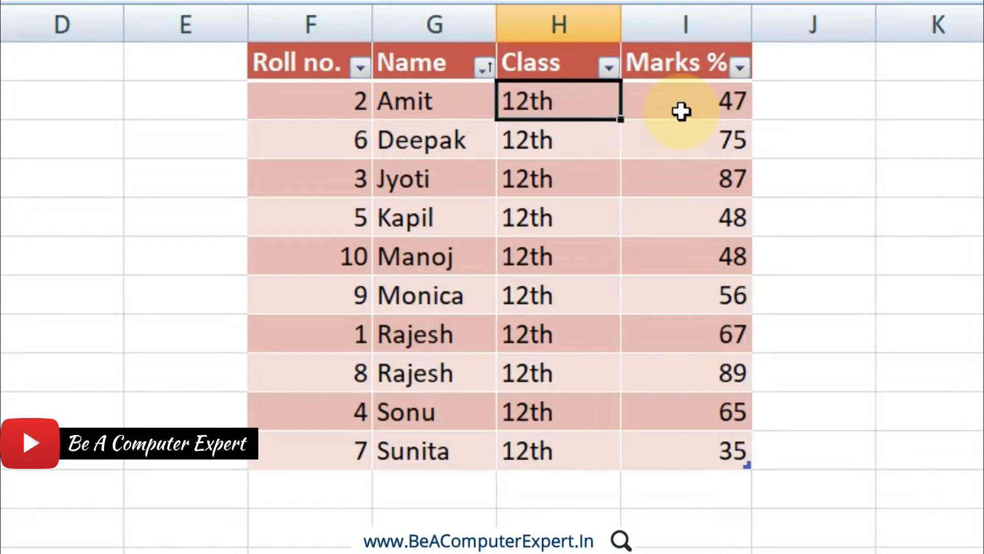
{"action": "left_click", "coordinate": [682, 112]}
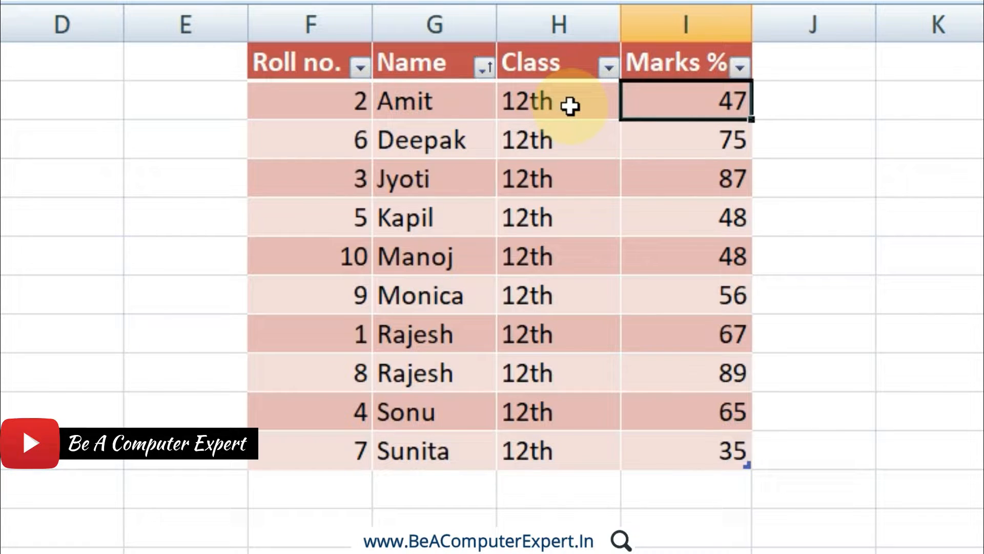
{"action": "key", "text": "ctrl+z"}
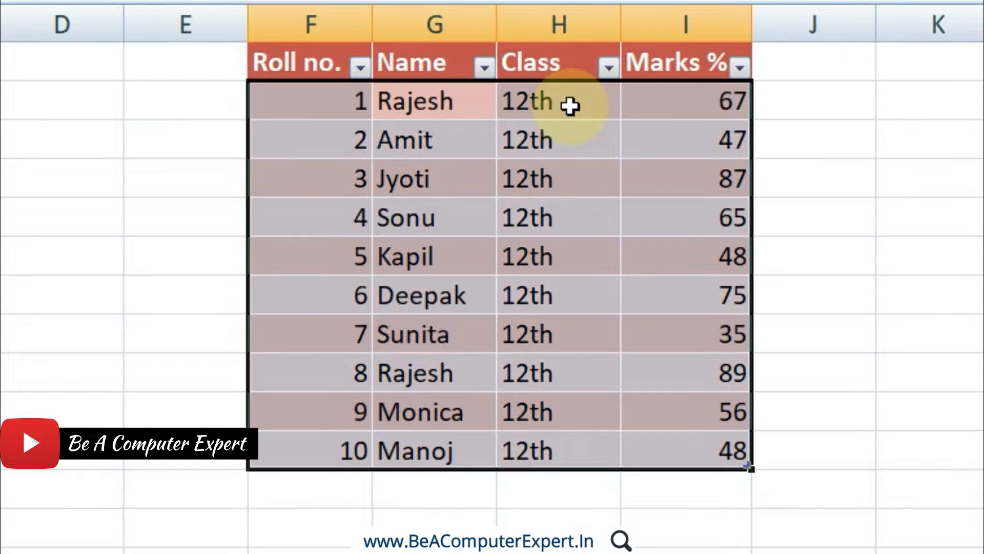
Examine the name, roll number, class and marks of the records with roll numbers 2 and 3 in the original order.
{"action": "left_click", "coordinate": [431, 142]}
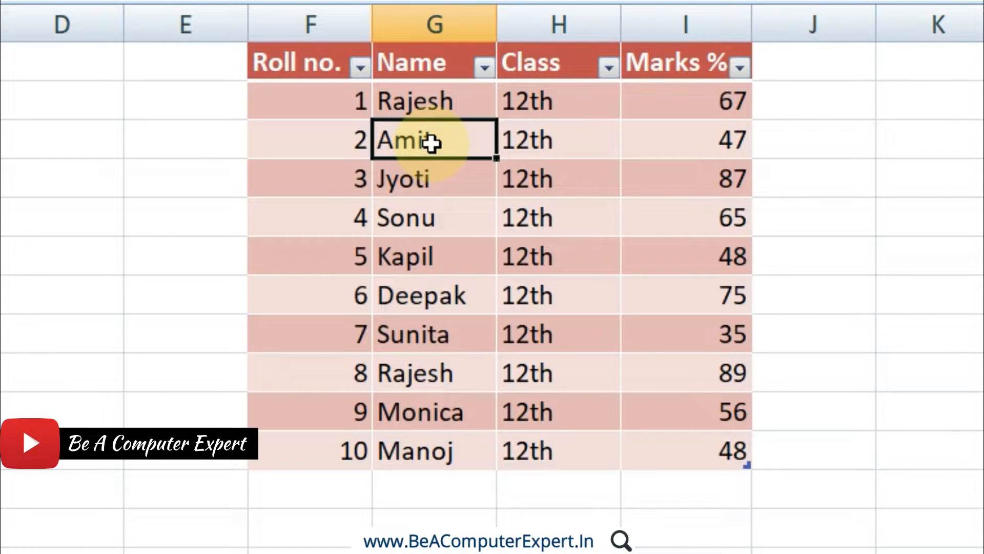
{"action": "left_click", "coordinate": [353, 138]}
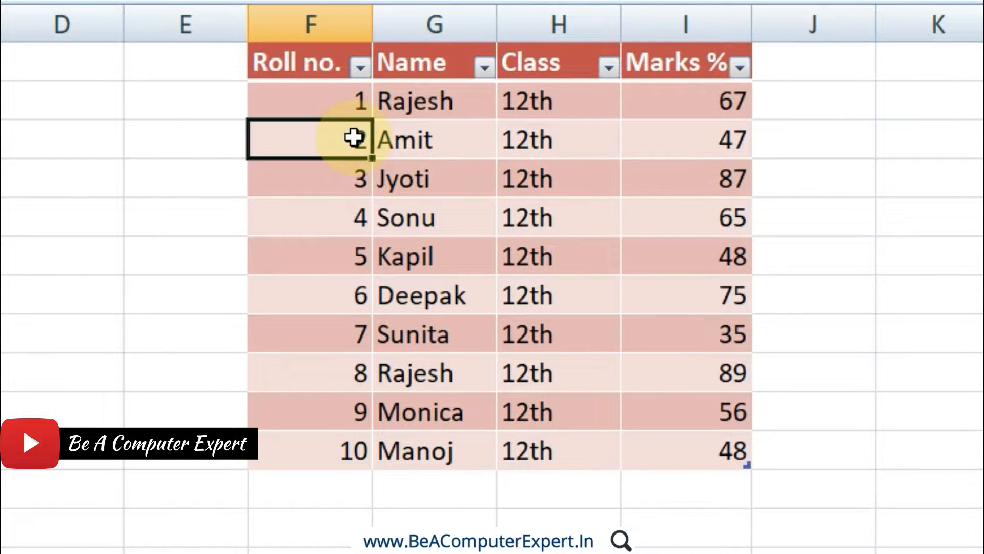
{"action": "left_click", "coordinate": [538, 137]}
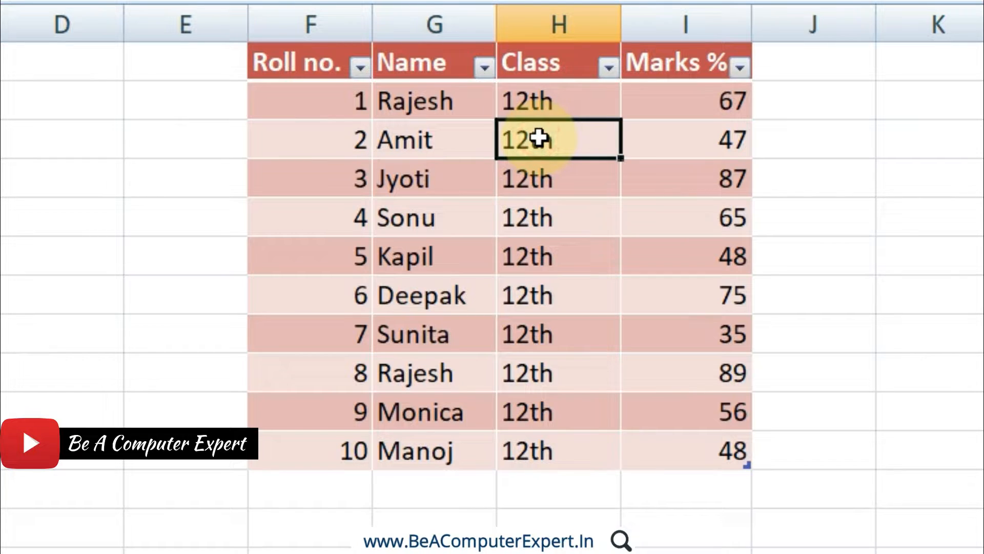
{"action": "left_click", "coordinate": [687, 141]}
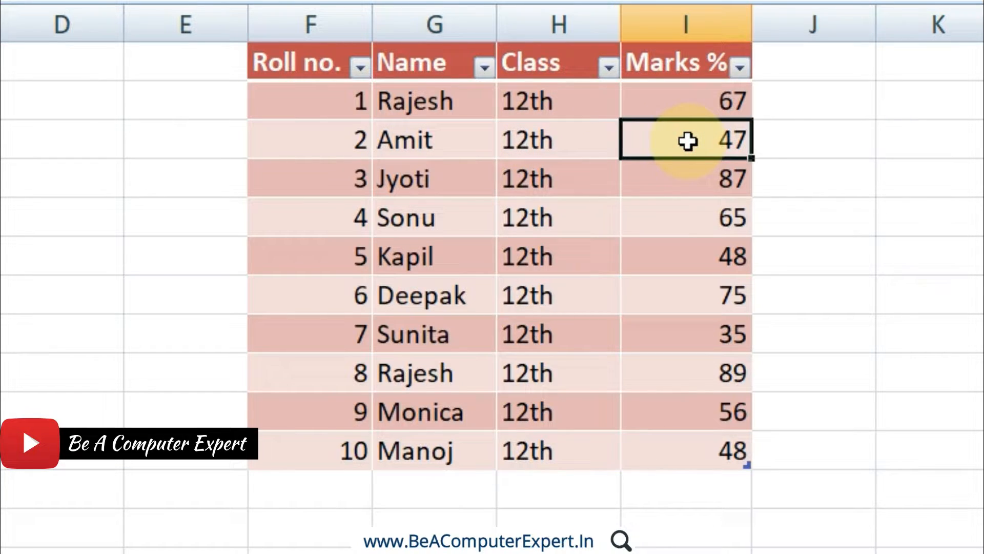
{"action": "left_click", "coordinate": [435, 187]}
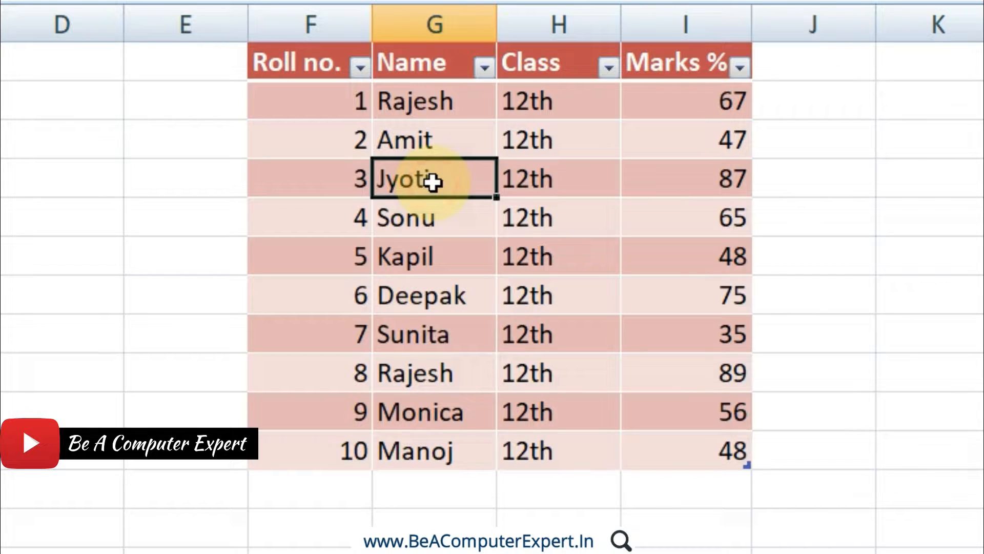
{"action": "left_click", "coordinate": [351, 185]}
{"action": "left_click", "coordinate": [564, 181]}
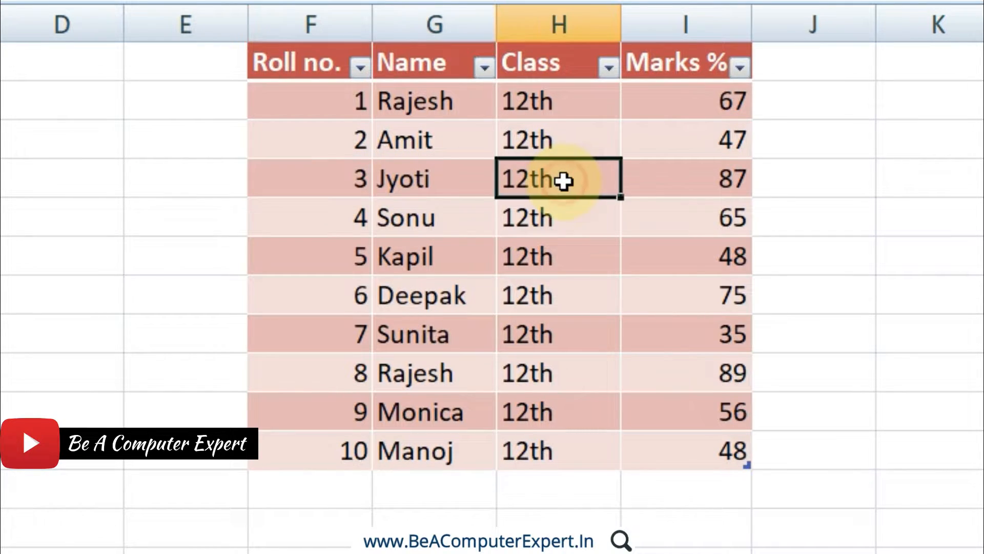
{"action": "left_click", "coordinate": [693, 175]}
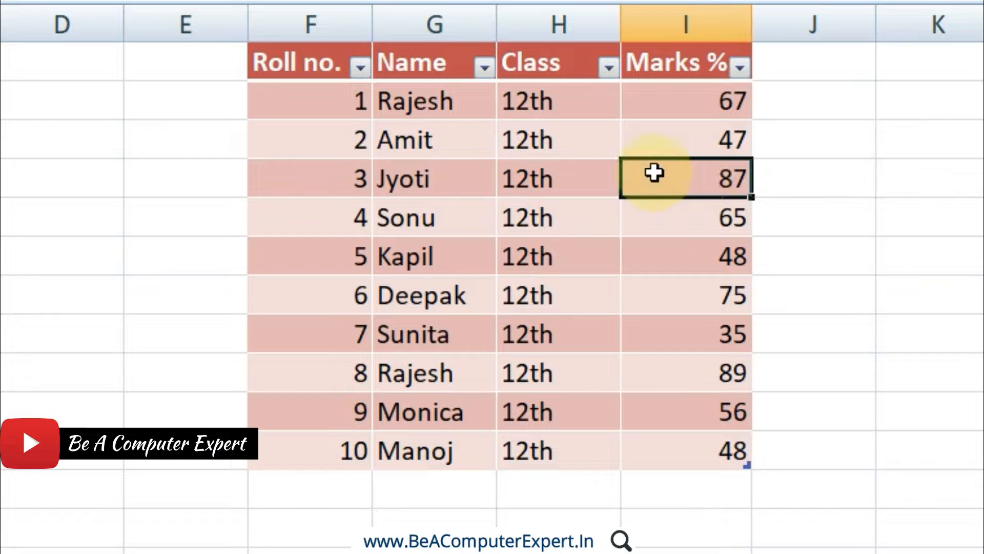
Sort the Name column from A to Z again and check the cells of the record with roll number 3.
{"action": "left_click", "coordinate": [484, 67]}
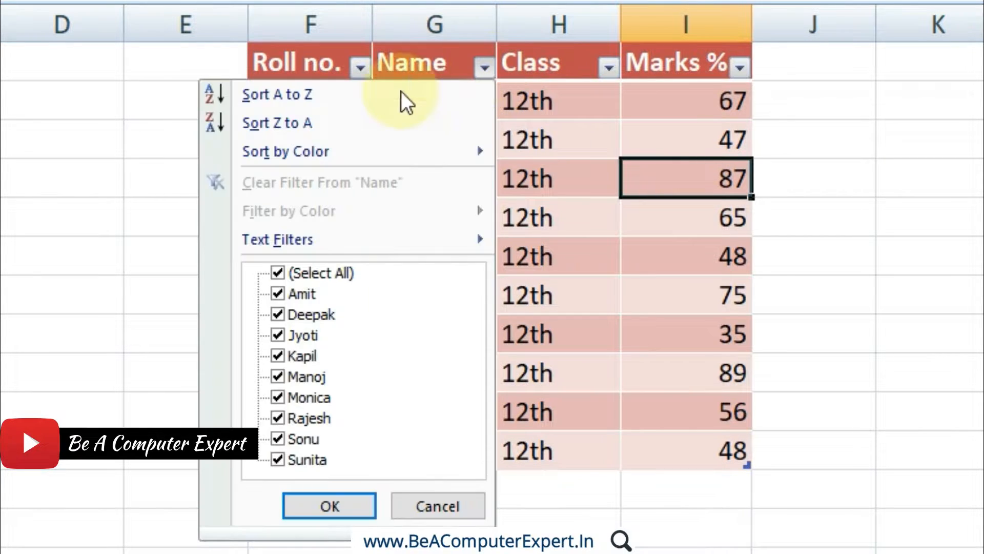
{"action": "left_click", "coordinate": [349, 100]}
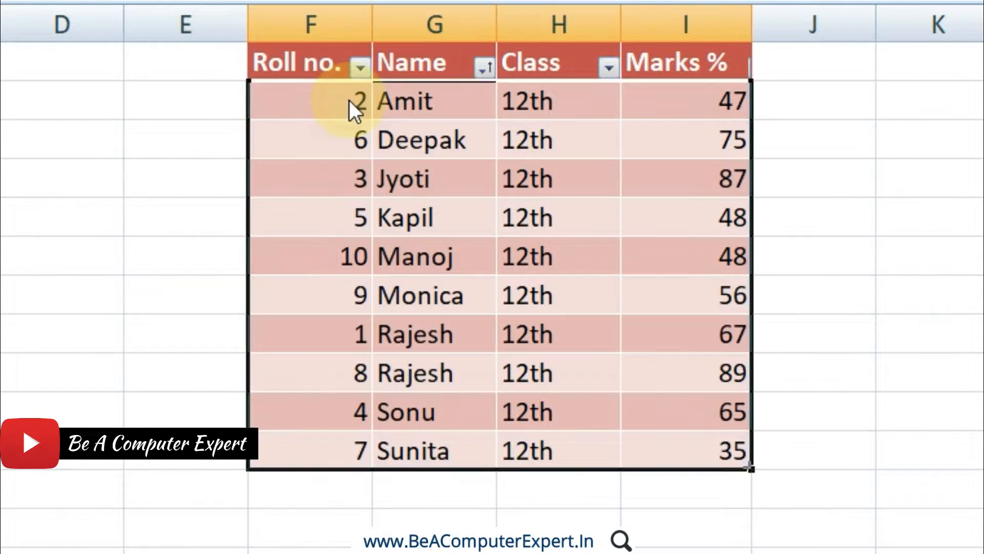
{"action": "left_click", "coordinate": [415, 193]}
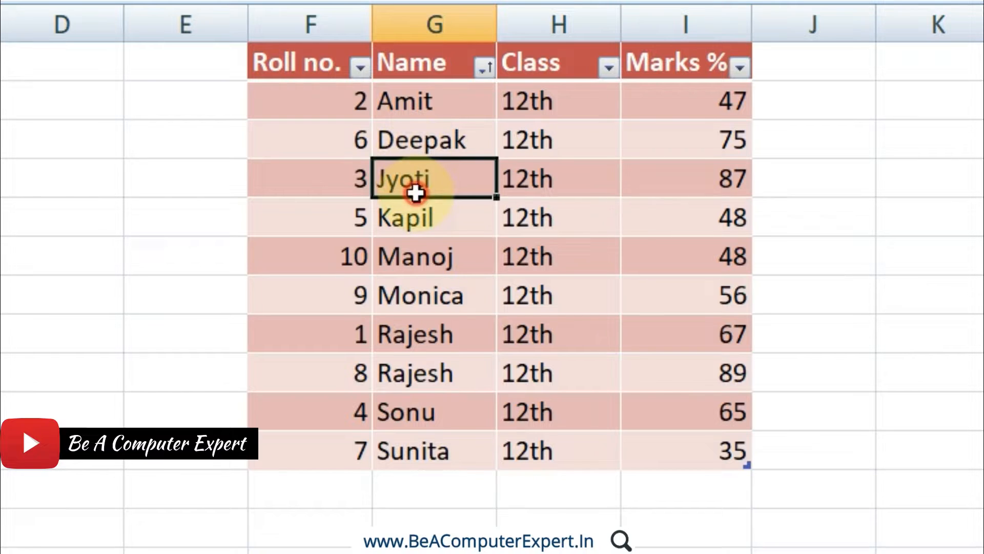
{"action": "left_click", "coordinate": [344, 177]}
{"action": "left_click", "coordinate": [671, 175]}
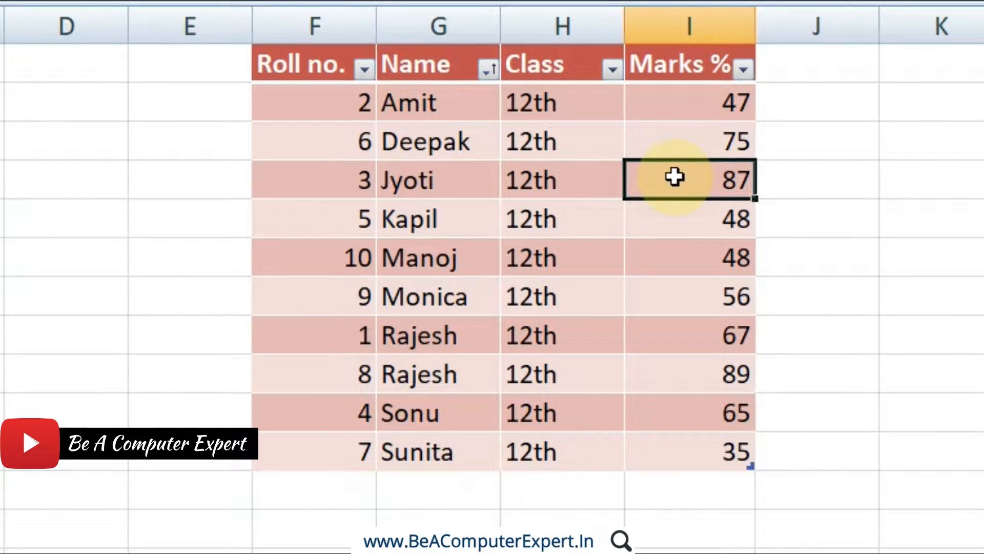
Sort the table by Marks % from largest to smallest and check the marks and name of the first record.
{"action": "left_click", "coordinate": [495, 70]}
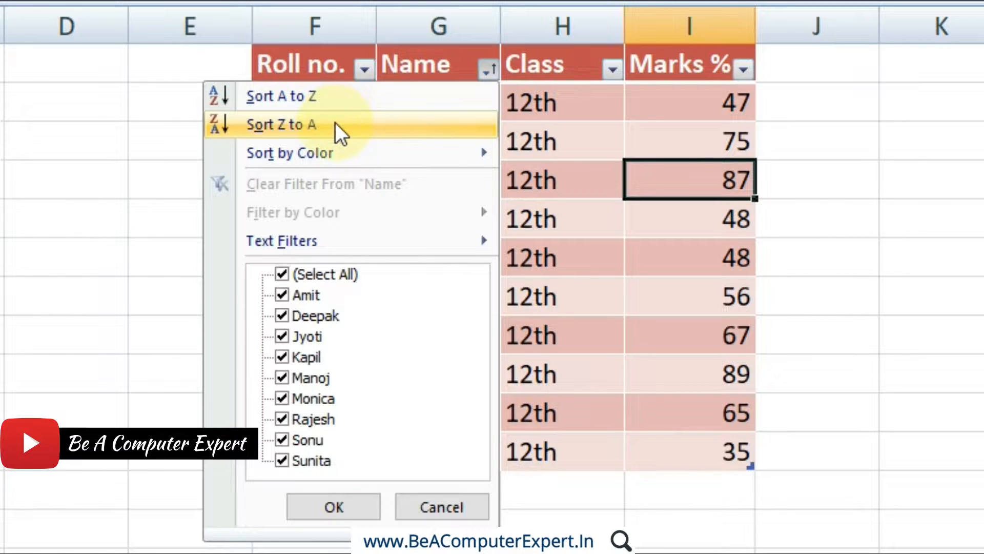
{"action": "left_click", "coordinate": [743, 71]}
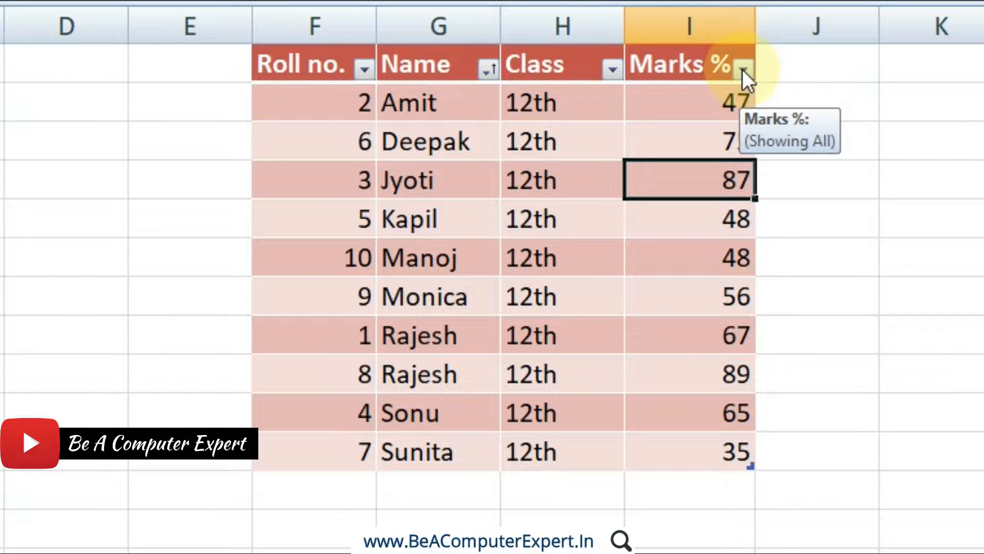
{"action": "left_click", "coordinate": [742, 69]}
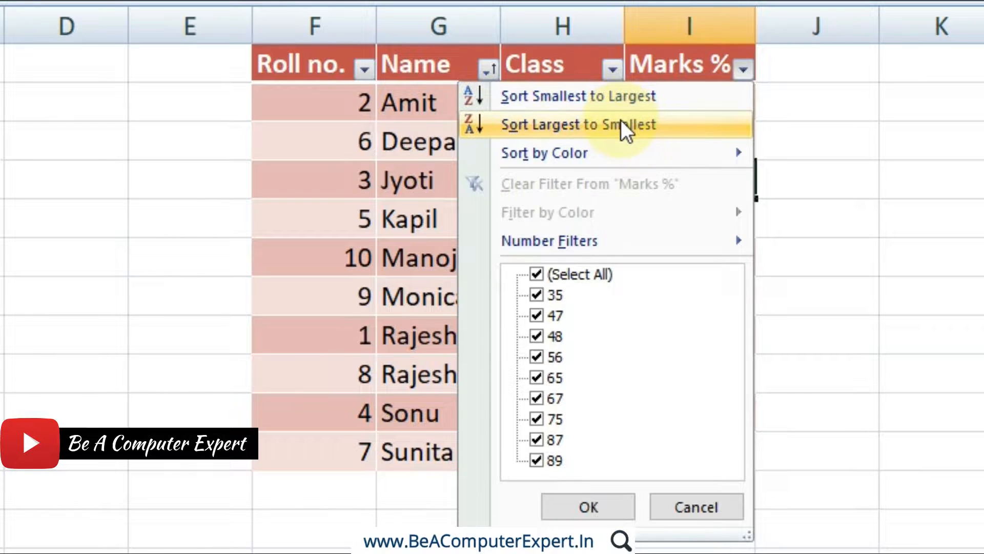
{"action": "left_click", "coordinate": [744, 70]}
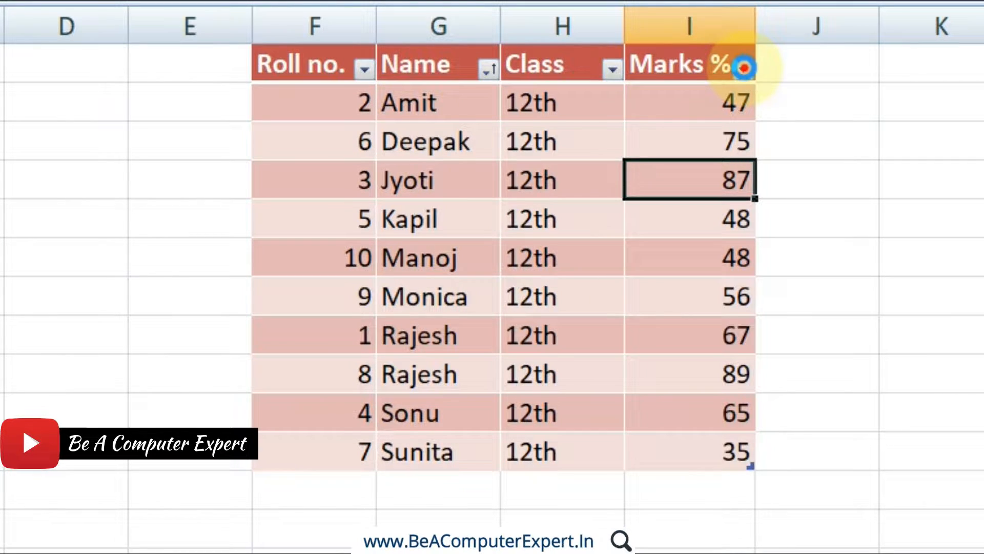
{"action": "left_click", "coordinate": [744, 70]}
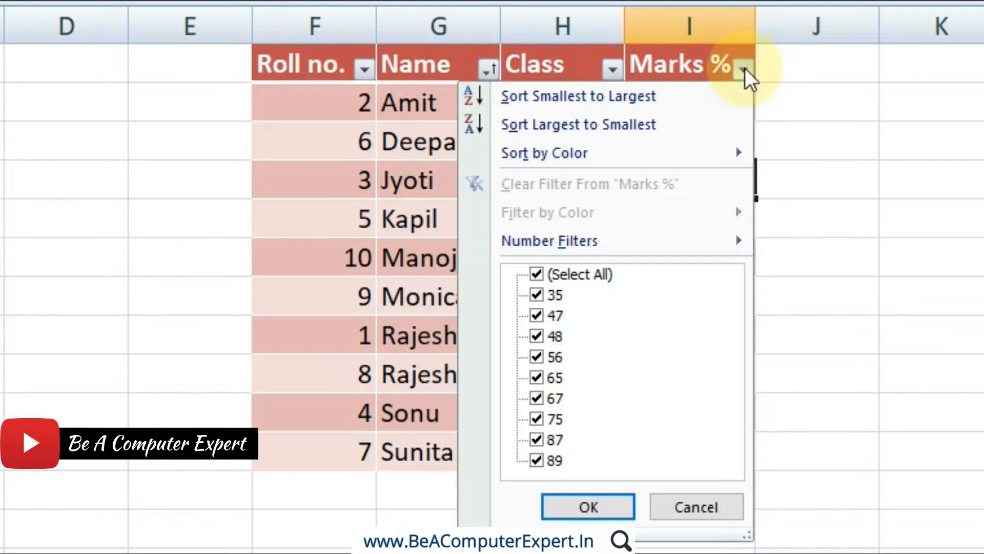
{"action": "left_click", "coordinate": [620, 124]}
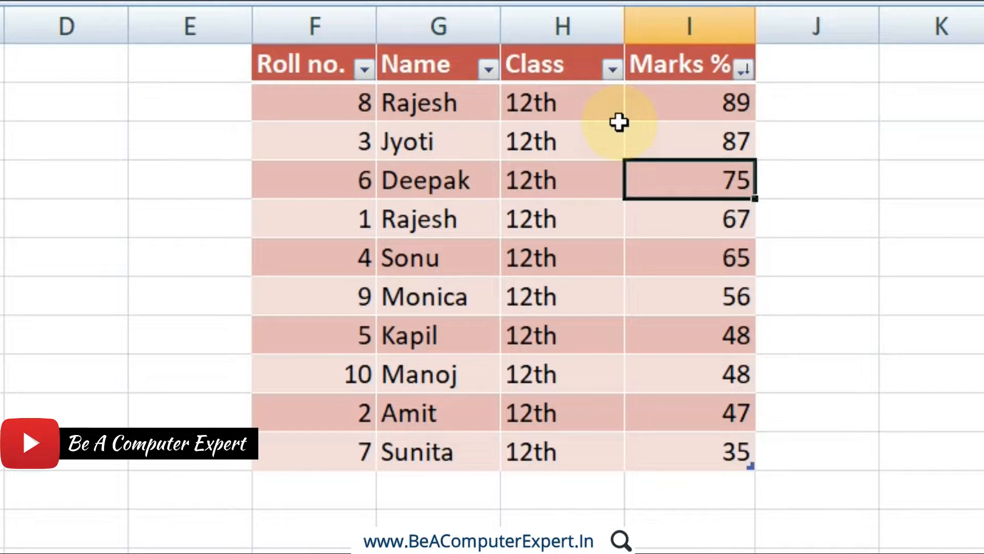
{"action": "left_click", "coordinate": [681, 100]}
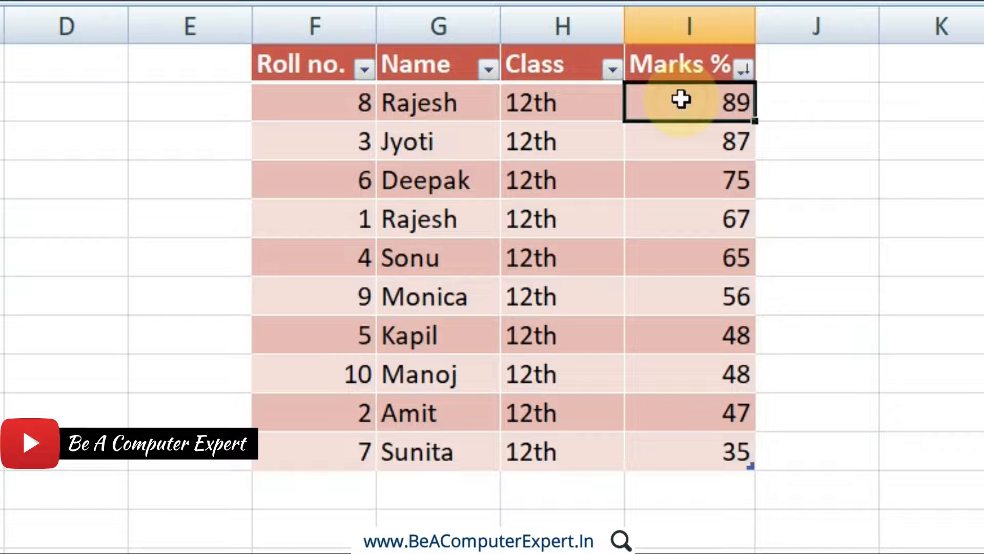
{"action": "left_click", "coordinate": [475, 110]}
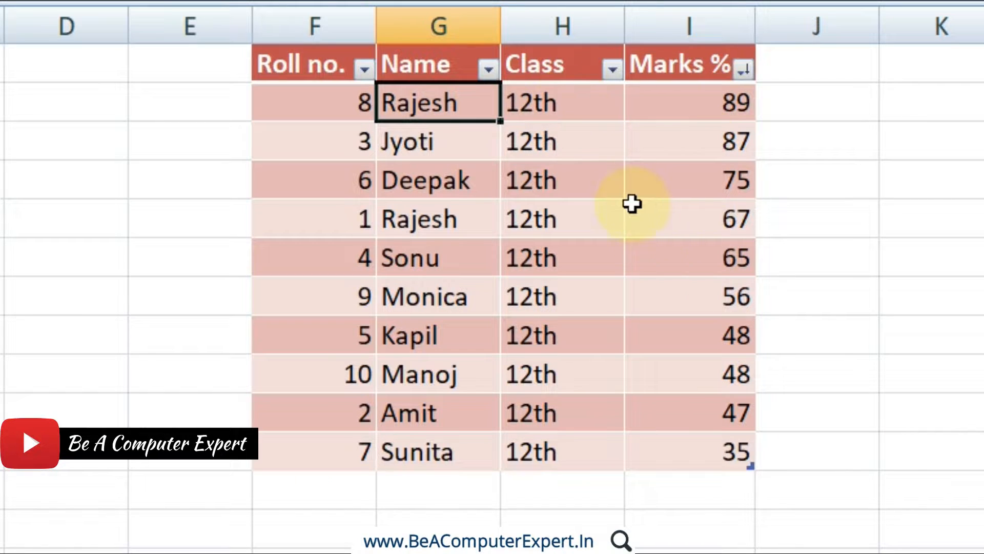
Filter the Name column to show only the name shared by roll numbers 8 and 1.
{"action": "left_click", "coordinate": [490, 70]}
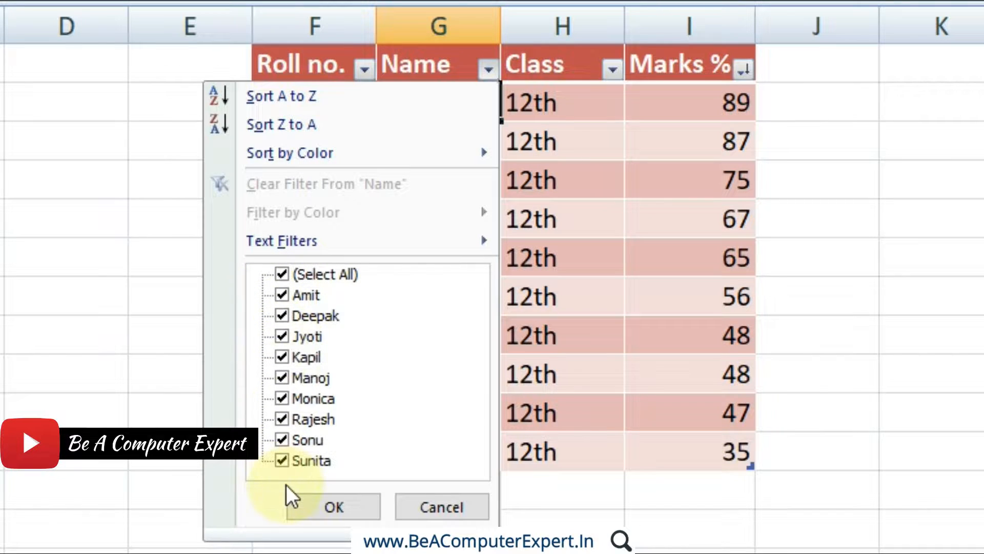
{"action": "left_click", "coordinate": [284, 275]}
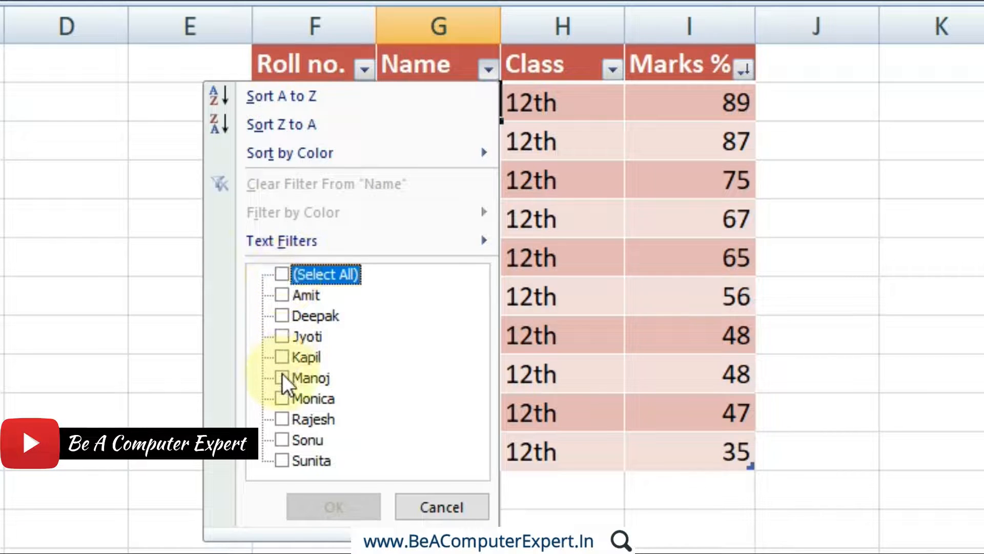
{"action": "left_click", "coordinate": [284, 419]}
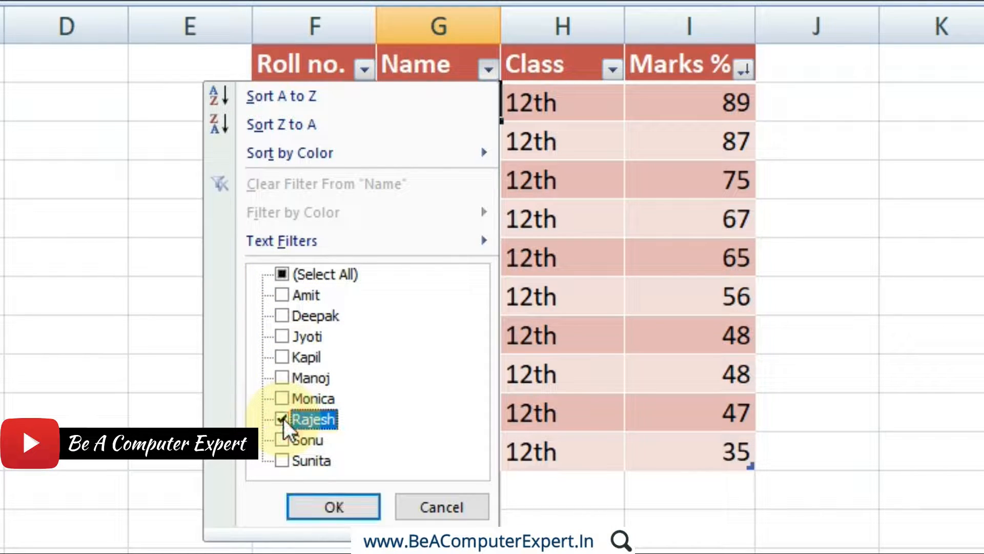
{"action": "left_click", "coordinate": [336, 510]}
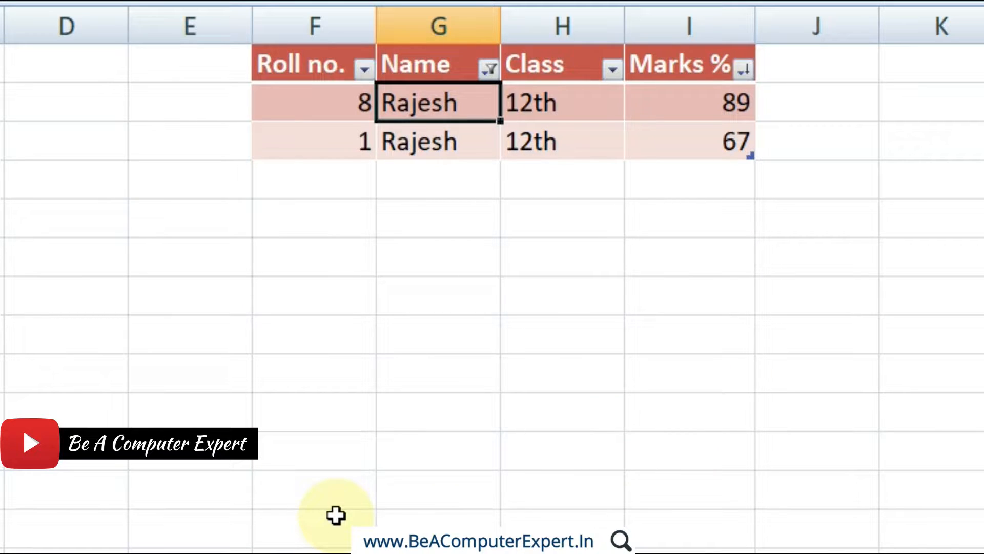
Reset the Name column filter to include all names.
{"action": "left_click", "coordinate": [490, 71]}
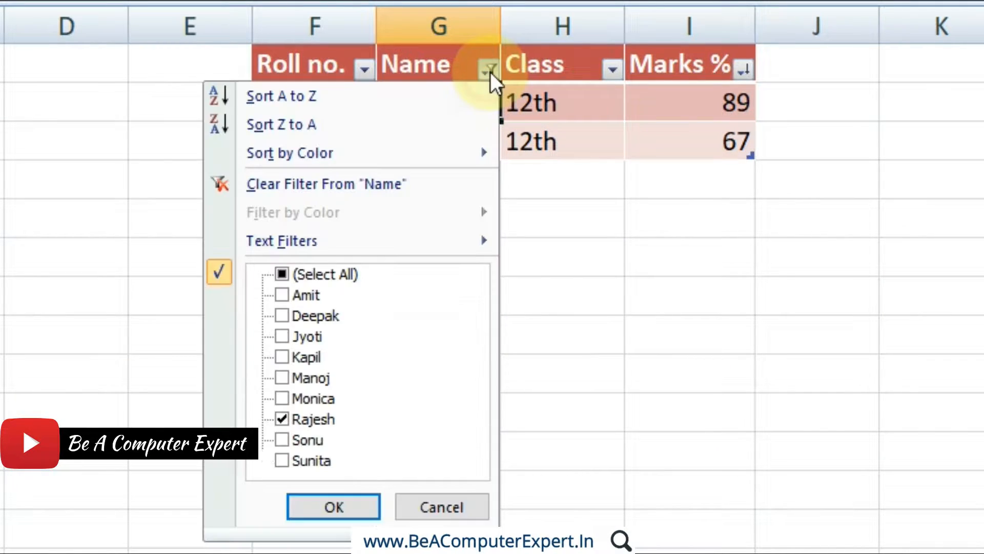
{"action": "left_click", "coordinate": [285, 276]}
{"action": "left_click", "coordinate": [338, 506]}
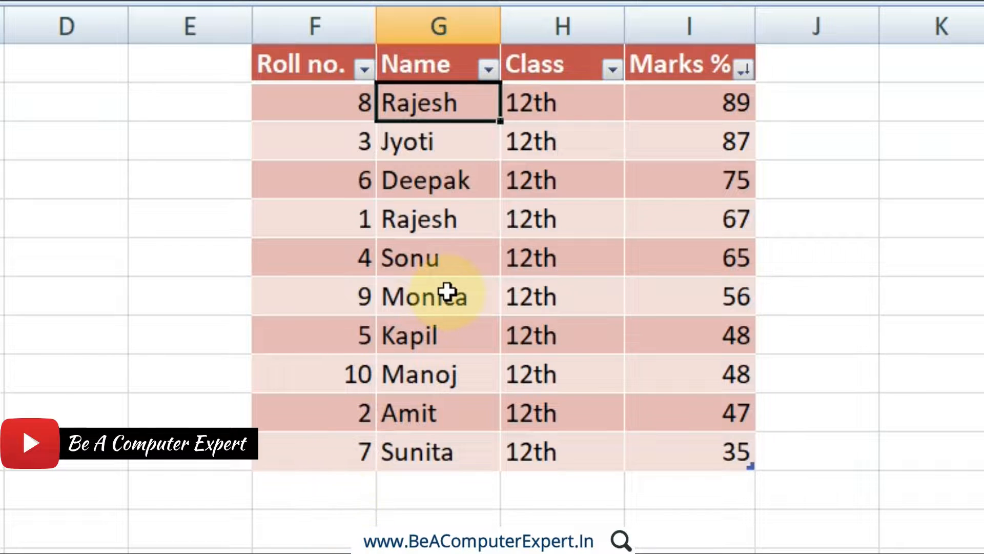
Undo the name filtering and the earlier sorts to restore the original record order.
{"action": "key", "text": "ctrl+z"}
{"action": "key", "text": "ctrl+z"}
{"action": "key", "text": "ctrl+z"}
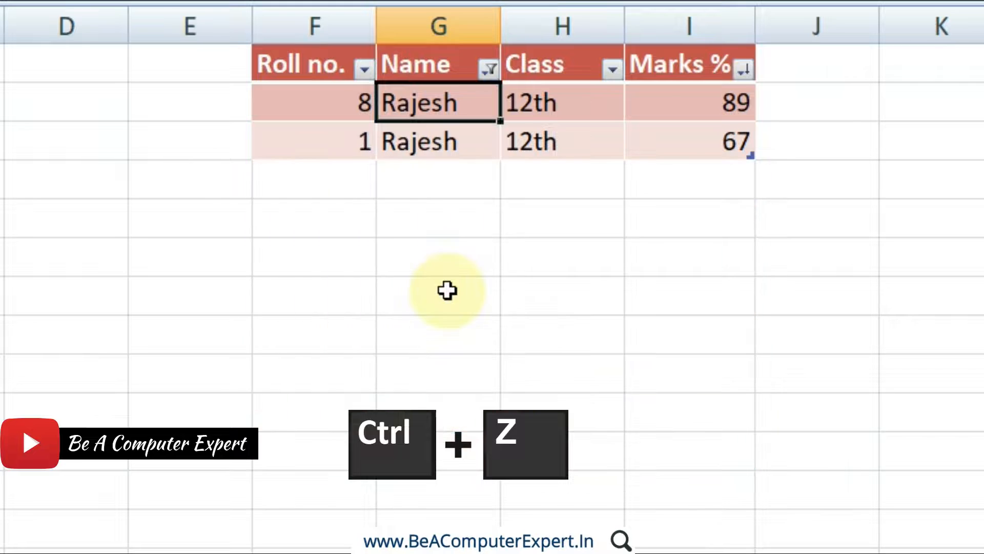
{"action": "key", "text": "ctrl+z"}
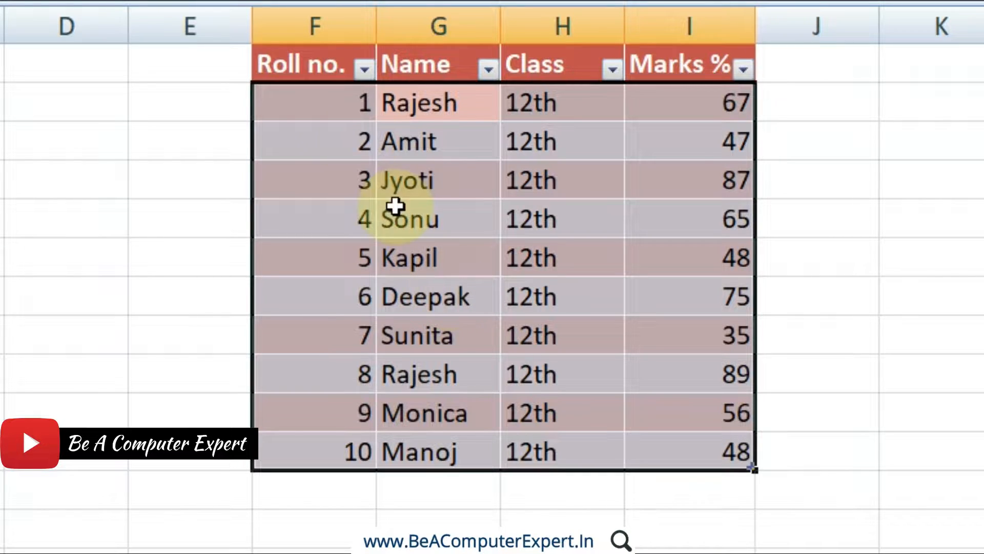
Sort the table by the Roll no. column from smallest to largest.
{"action": "left_click", "coordinate": [365, 68]}
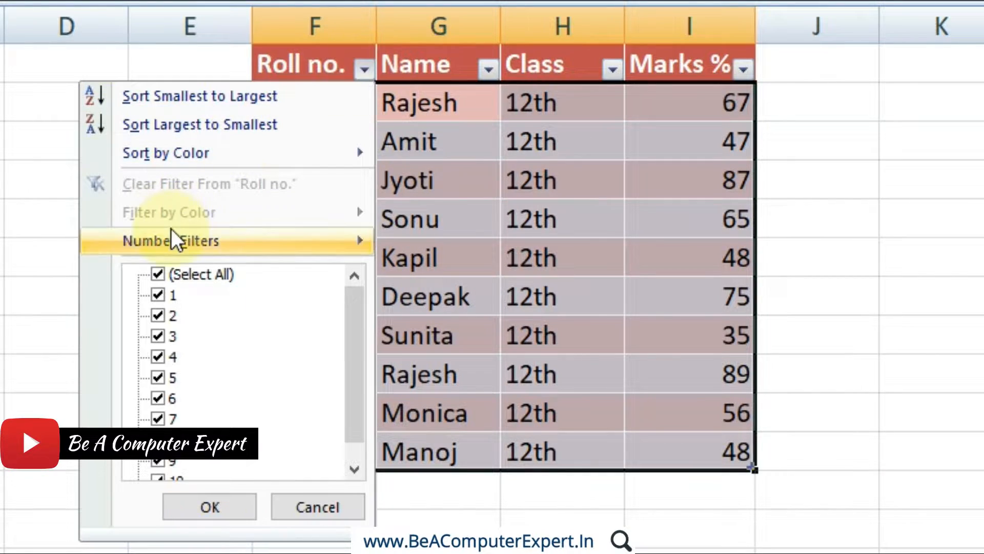
{"action": "left_click", "coordinate": [142, 103]}
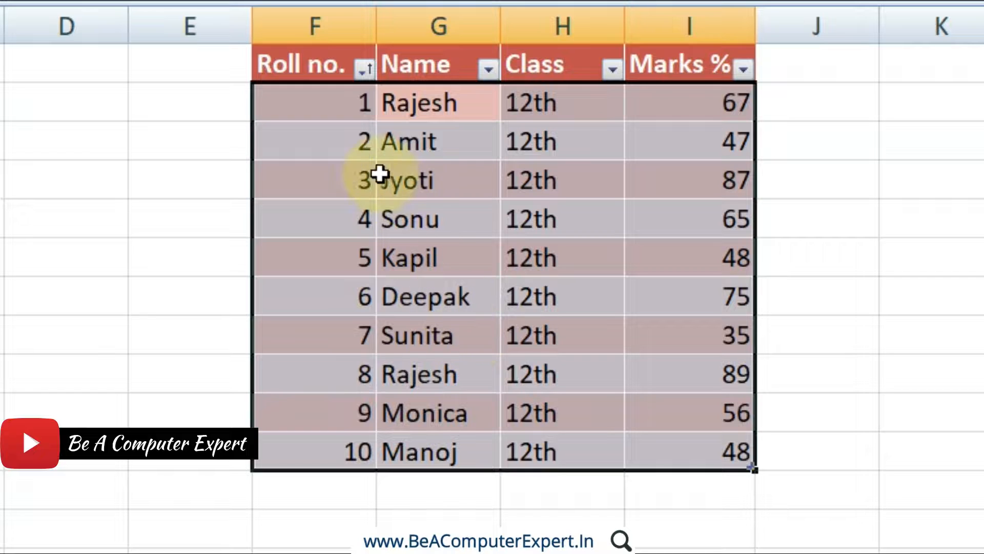
{"action": "left_click", "coordinate": [365, 74]}
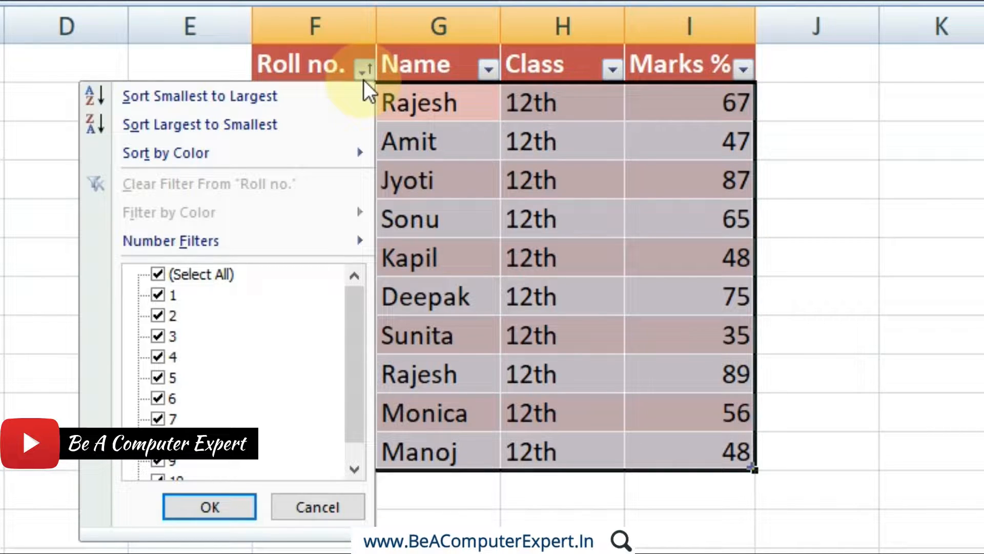
{"action": "left_click", "coordinate": [364, 79]}
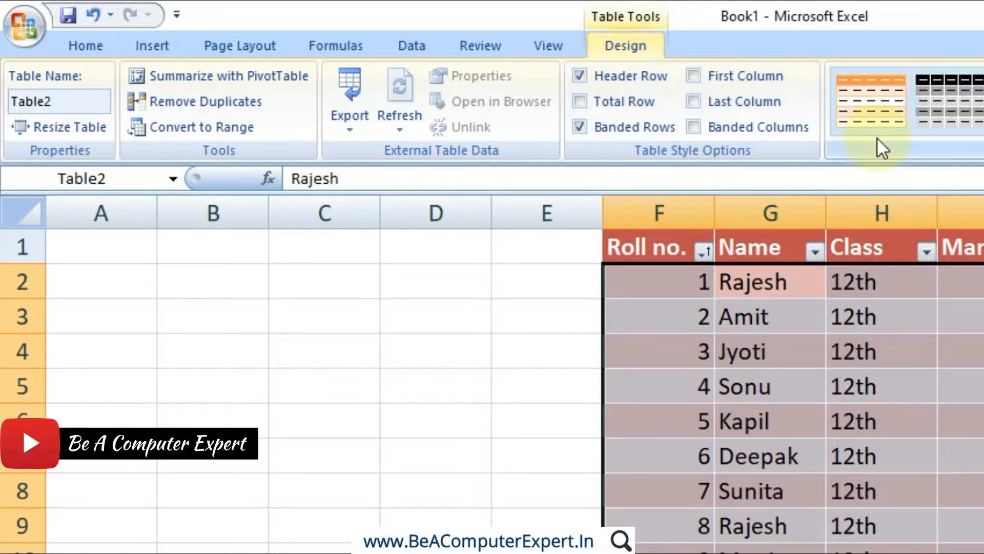
Convert the marks table to a normal range.
{"action": "left_click", "coordinate": [161, 39]}
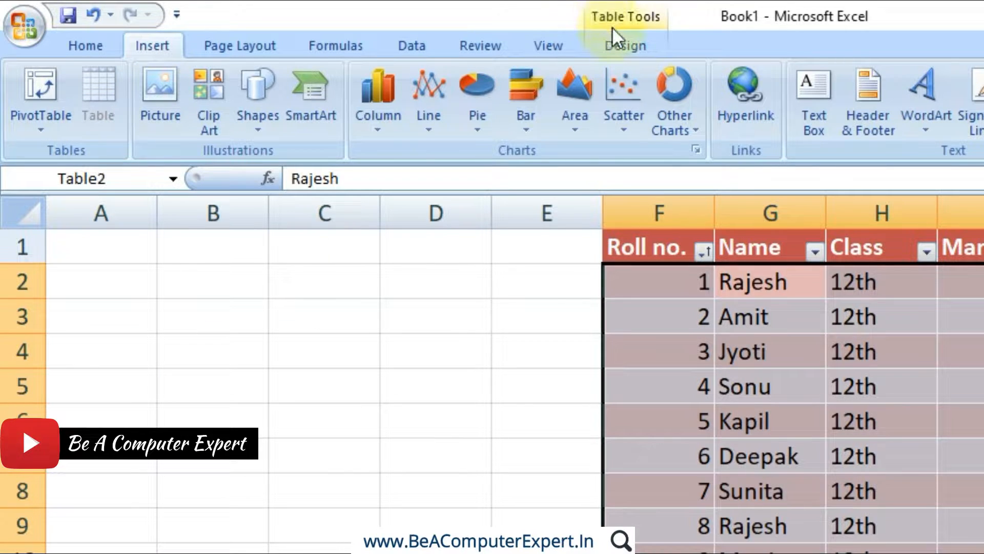
{"action": "left_click", "coordinate": [616, 46]}
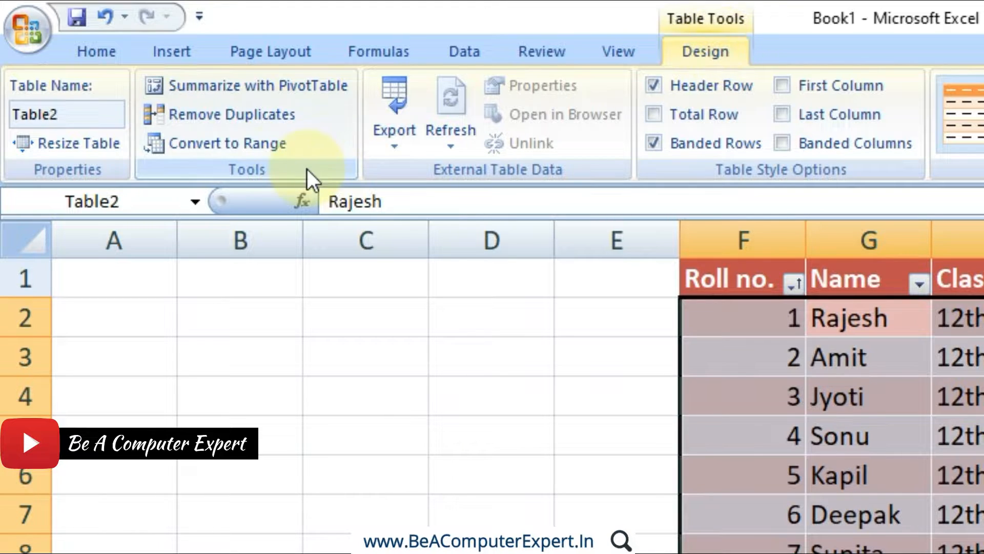
{"action": "left_click", "coordinate": [234, 152]}
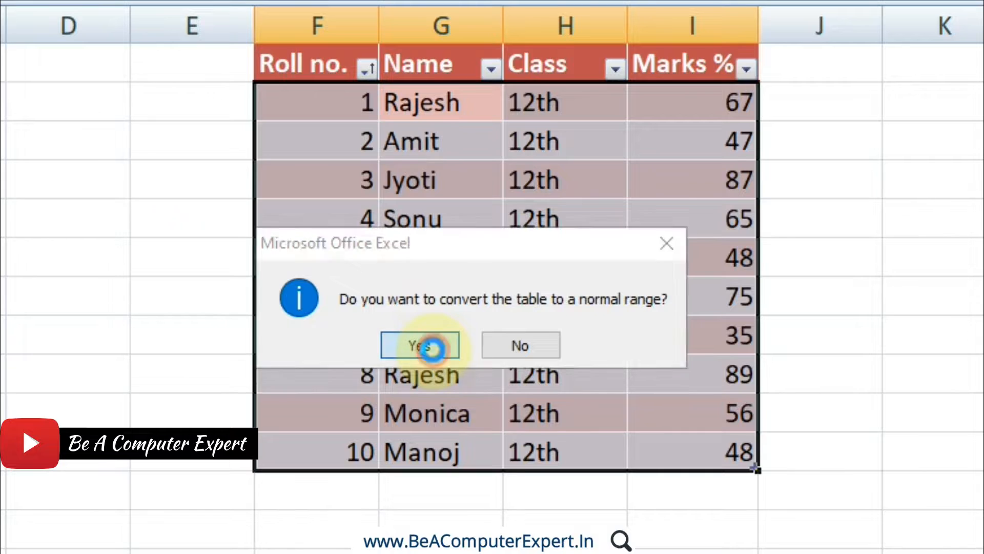
{"action": "left_click", "coordinate": [420, 345]}
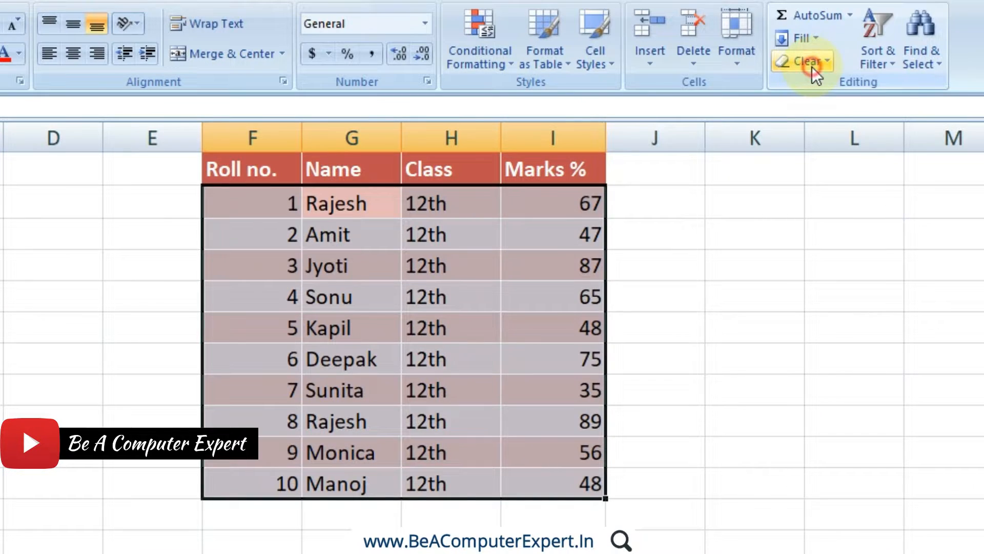
Clear the formats from the data rows and from the header row of the marks list, keeping the contents.
{"action": "left_click", "coordinate": [812, 66]}
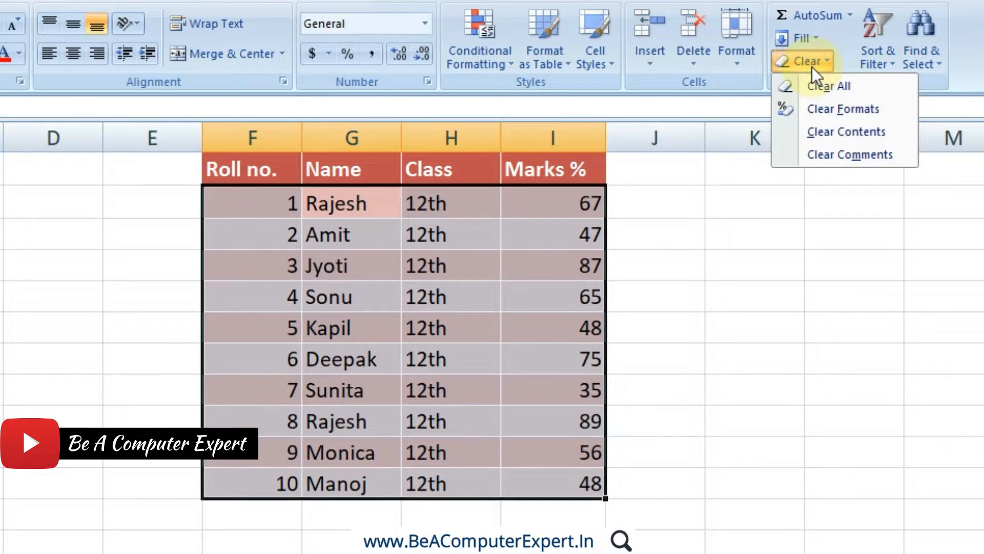
{"action": "left_click", "coordinate": [832, 111]}
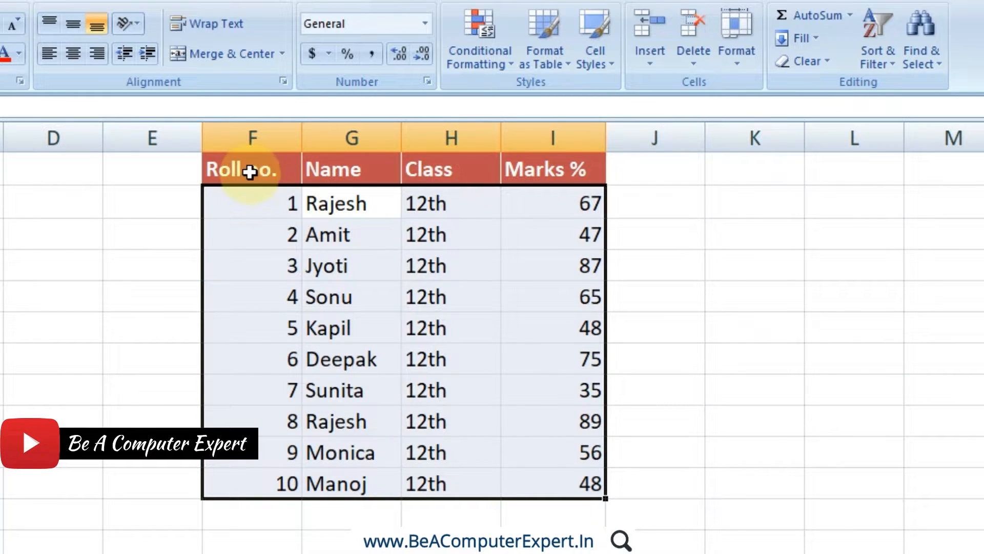
{"action": "left_click_drag", "start_coordinate": [251, 171], "coordinate": [545, 478]}
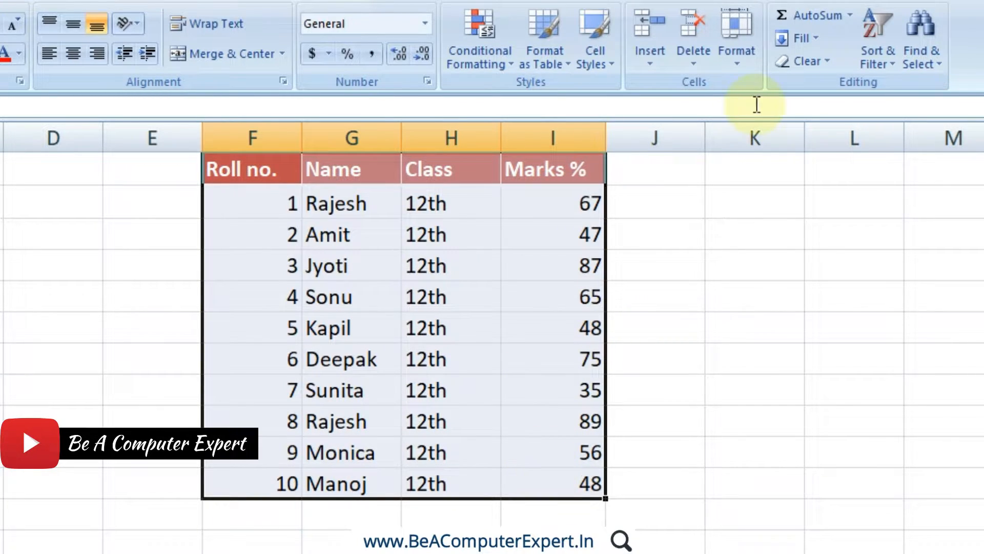
{"action": "left_click", "coordinate": [811, 65]}
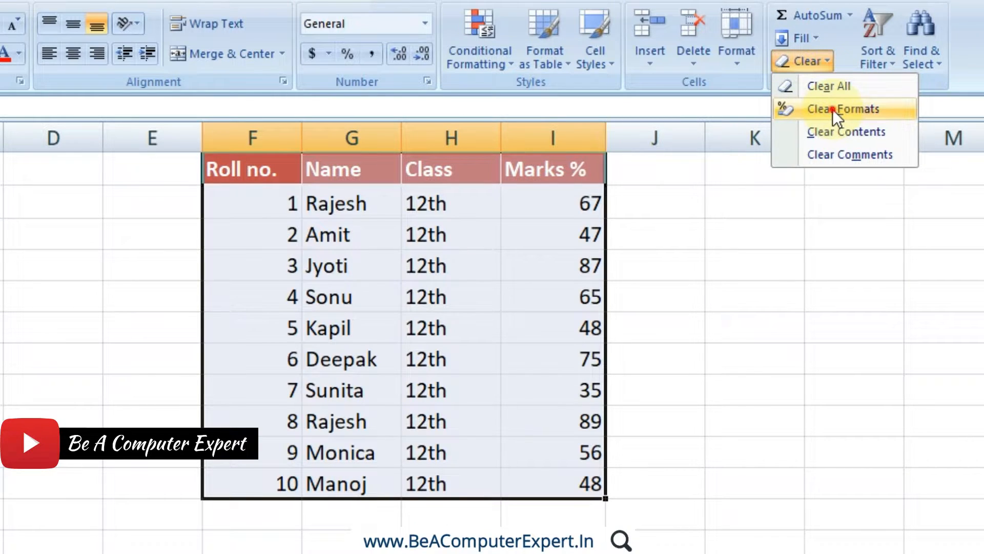
{"action": "left_click", "coordinate": [833, 109]}
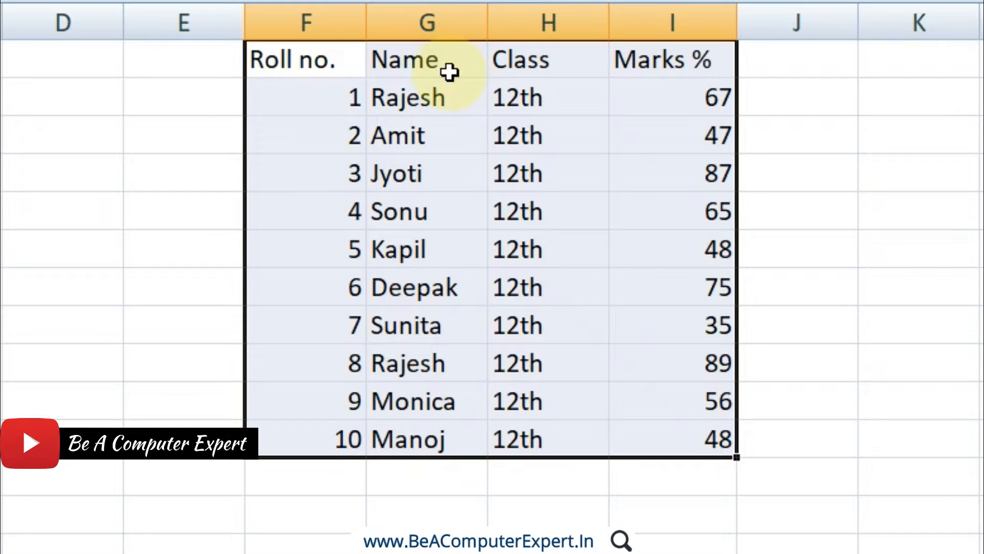
{"action": "left_click", "coordinate": [369, 178]}
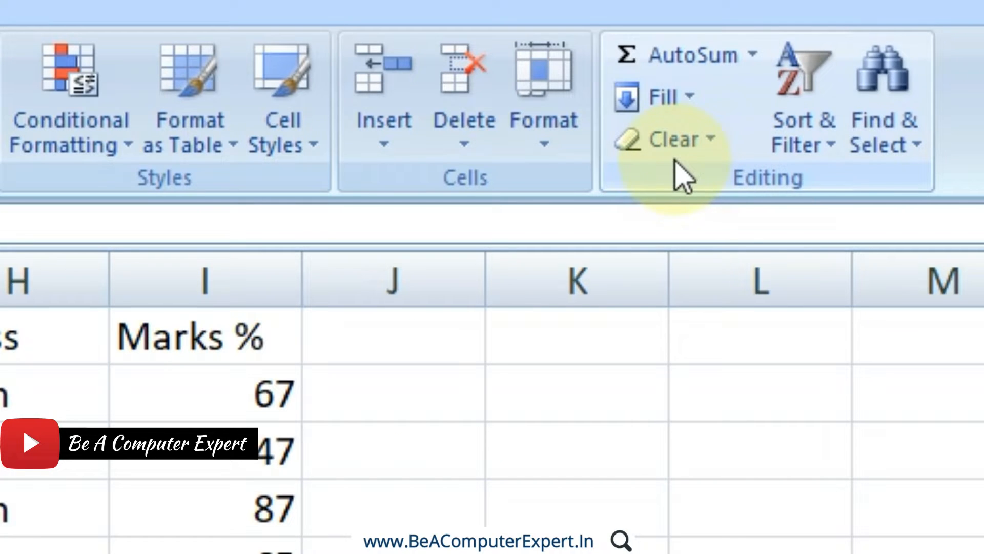
Select the whole marks list with its headers and examine the table style gallery, a red light style's options and the new style commands.
{"action": "left_click", "coordinate": [671, 149]}
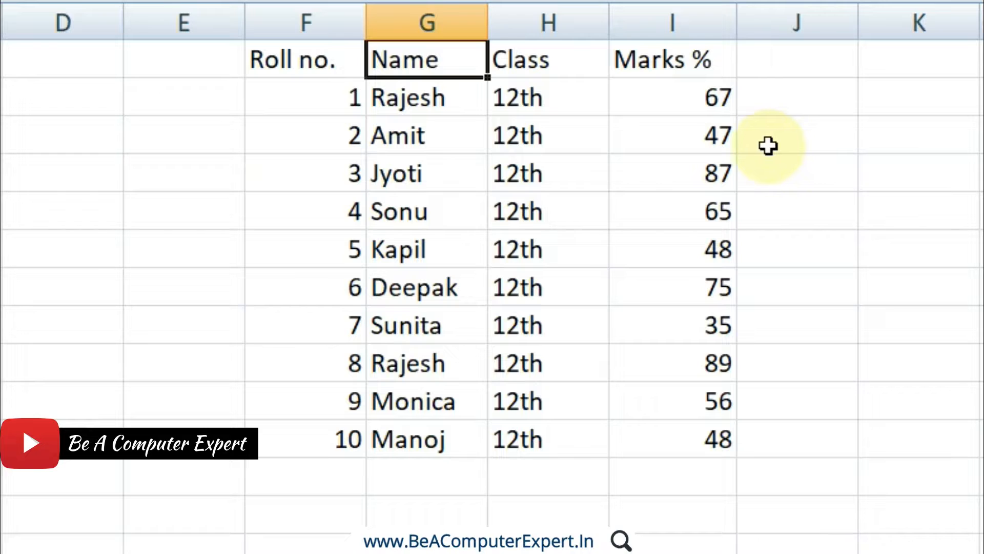
{"action": "left_click_drag", "start_coordinate": [286, 60], "coordinate": [661, 433]}
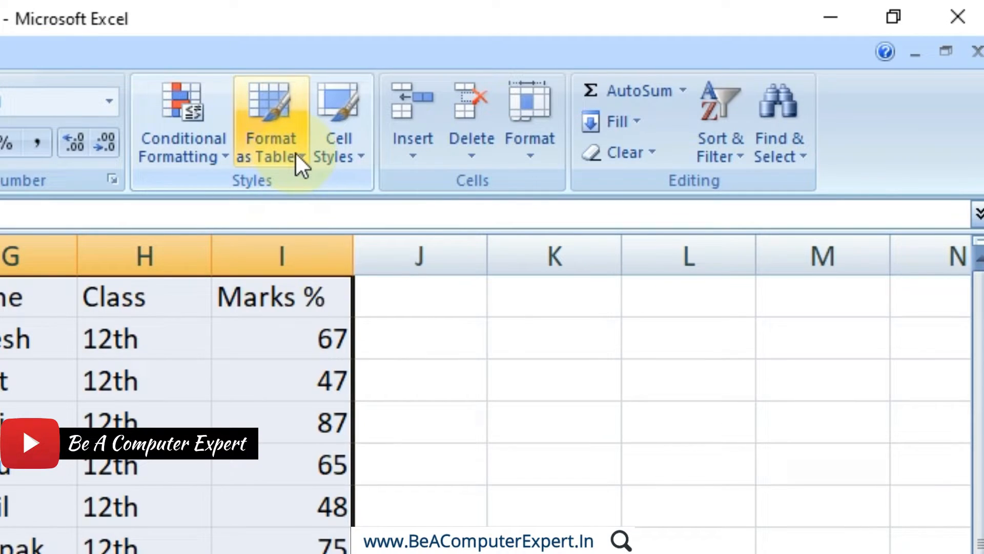
{"action": "left_click", "coordinate": [296, 152]}
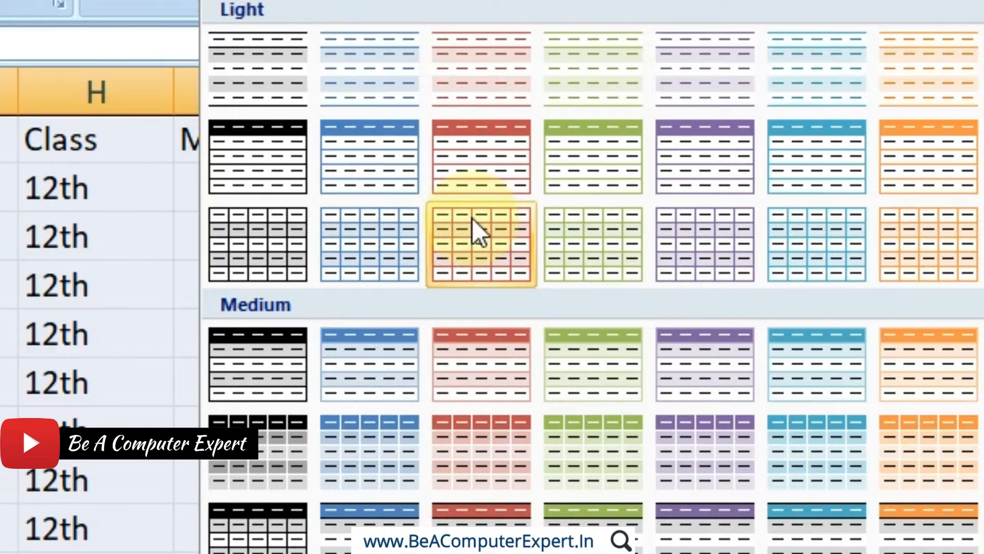
{"action": "right_click", "coordinate": [472, 221]}
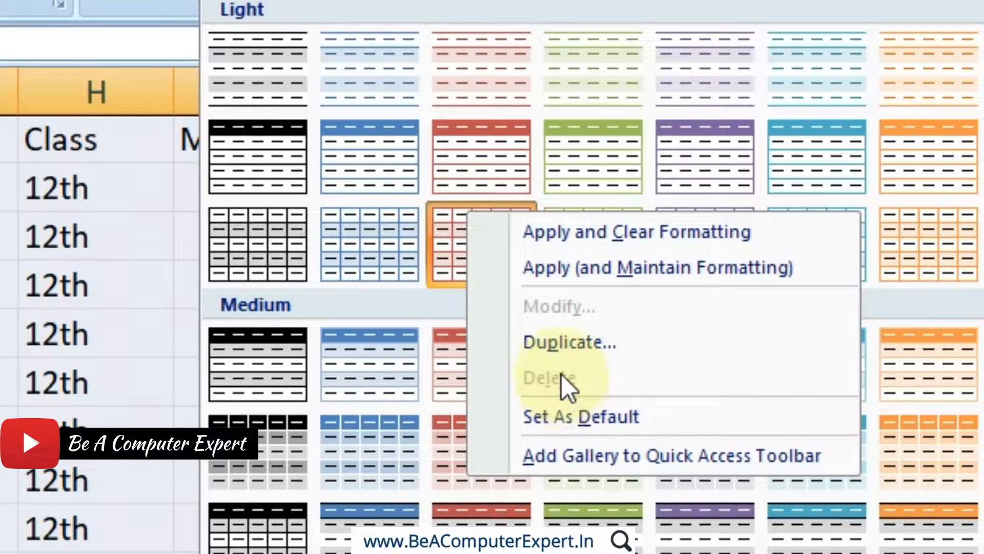
{"action": "right_click", "coordinate": [598, 140]}
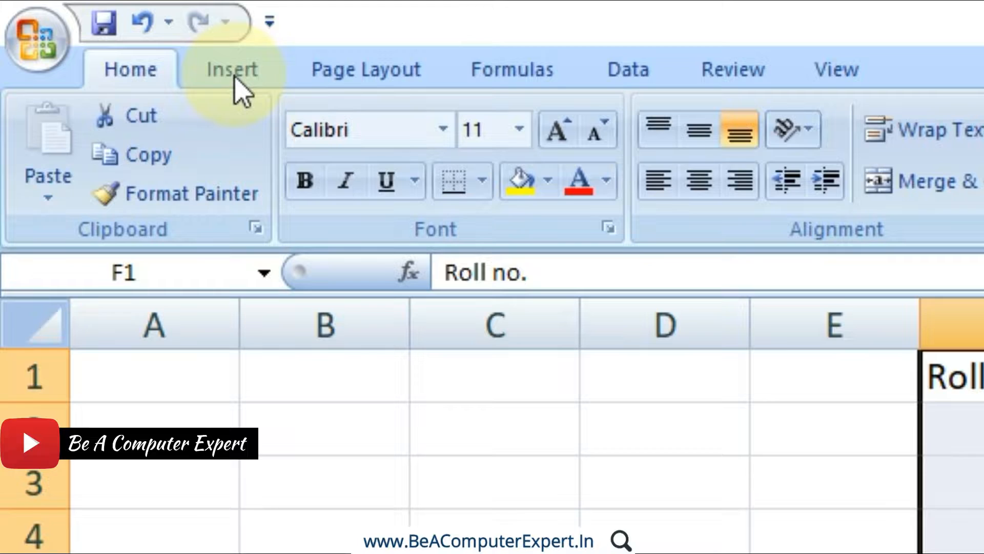
Examine the settings for a new table style and a new PivotTable style, without creating either one.
{"action": "left_click", "coordinate": [234, 77]}
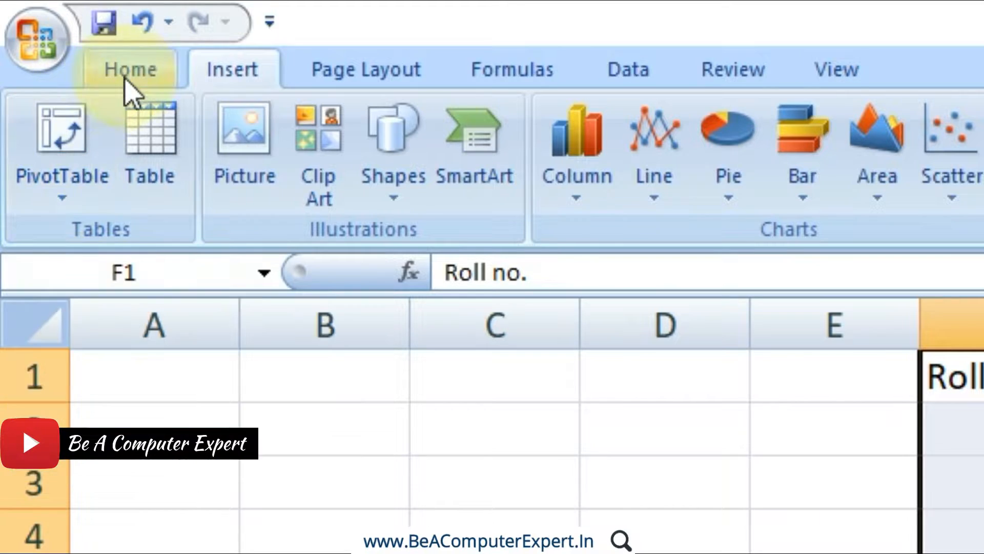
{"action": "left_click", "coordinate": [130, 74]}
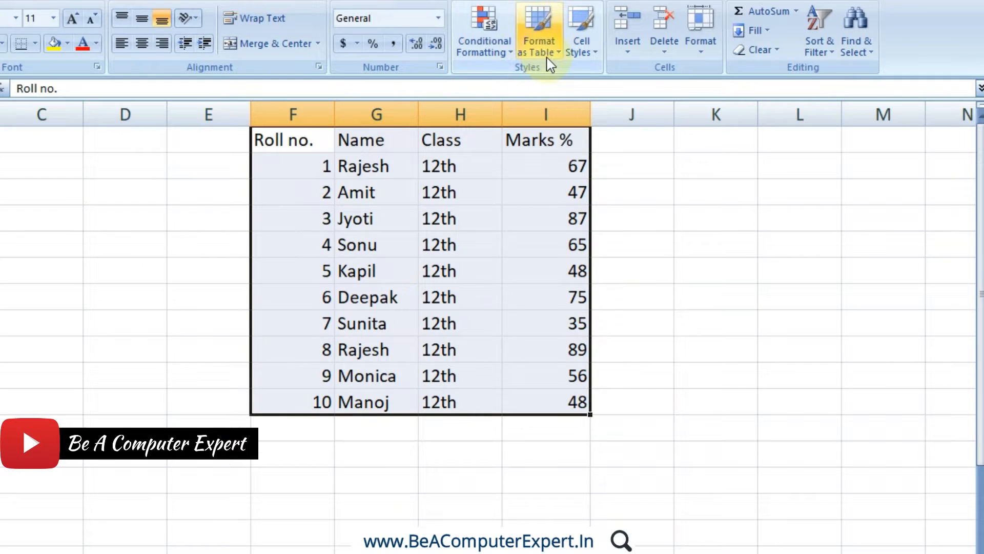
{"action": "left_click", "coordinate": [546, 57]}
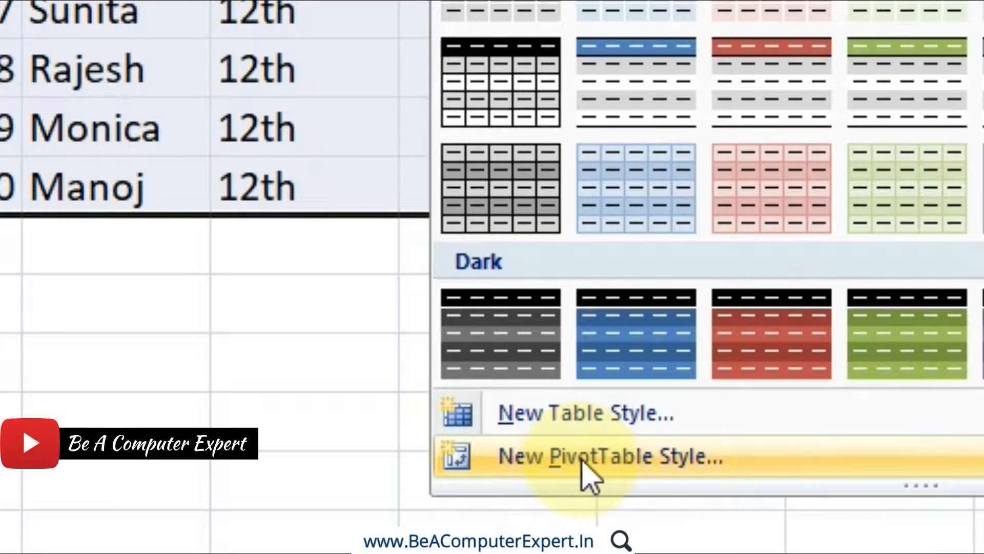
{"action": "left_click", "coordinate": [558, 417]}
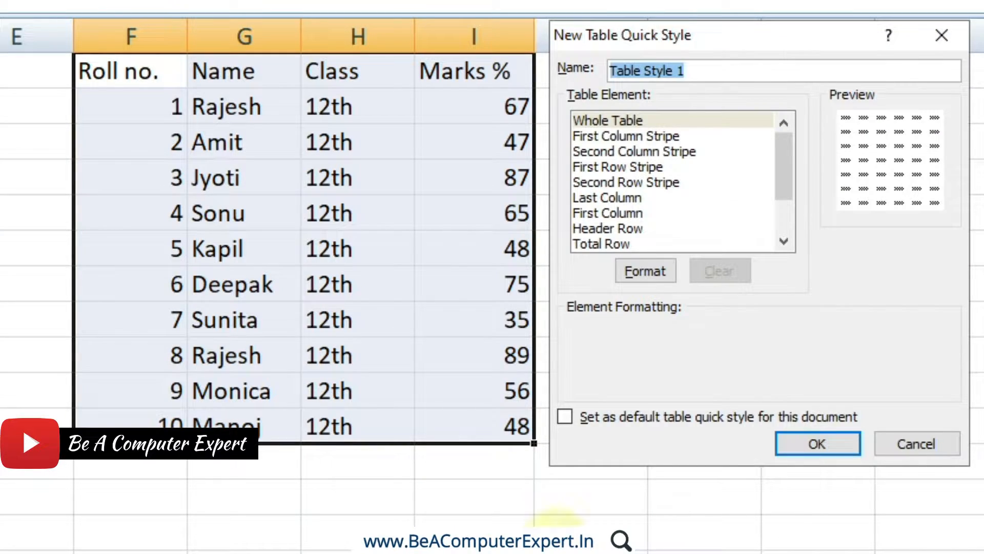
{"action": "left_click", "coordinate": [899, 446]}
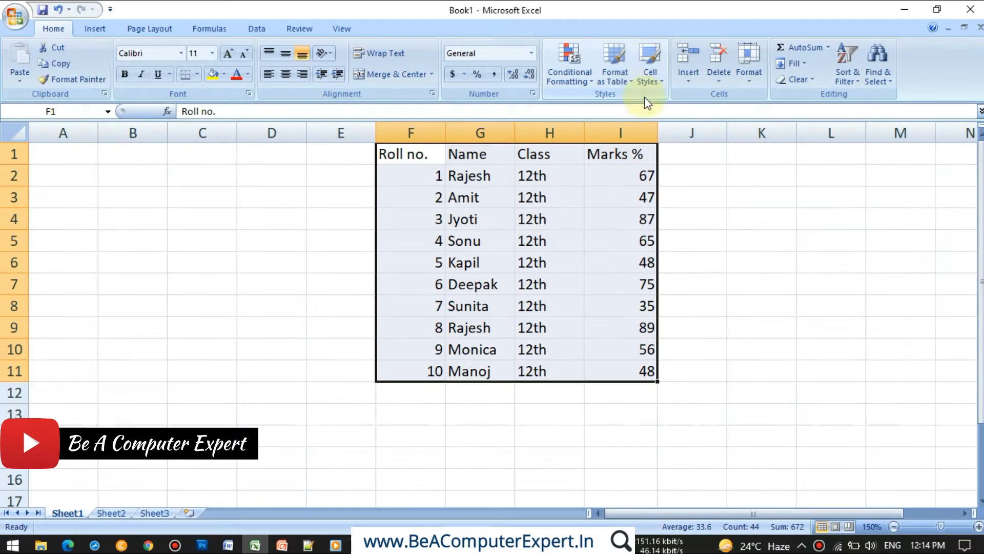
{"action": "left_click", "coordinate": [629, 85]}
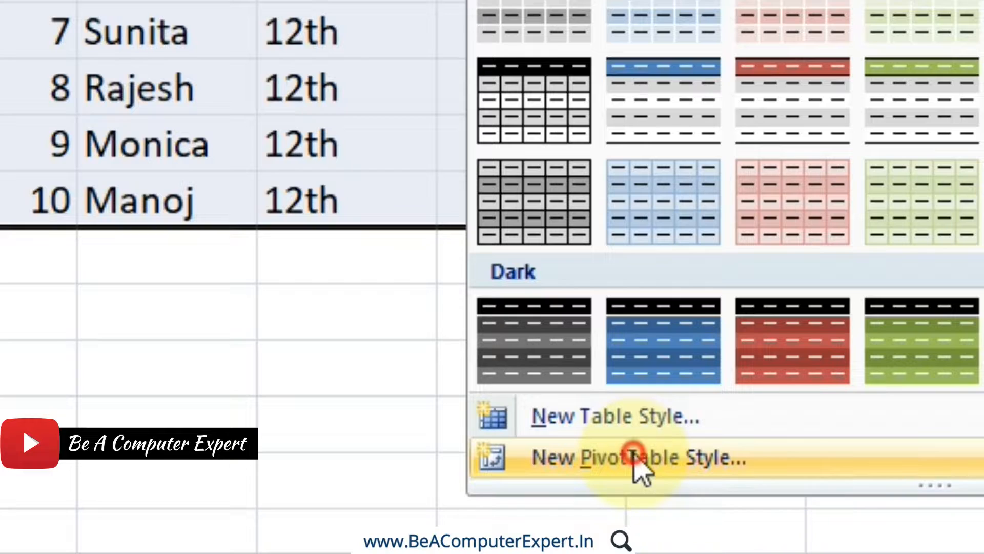
{"action": "left_click", "coordinate": [635, 458]}
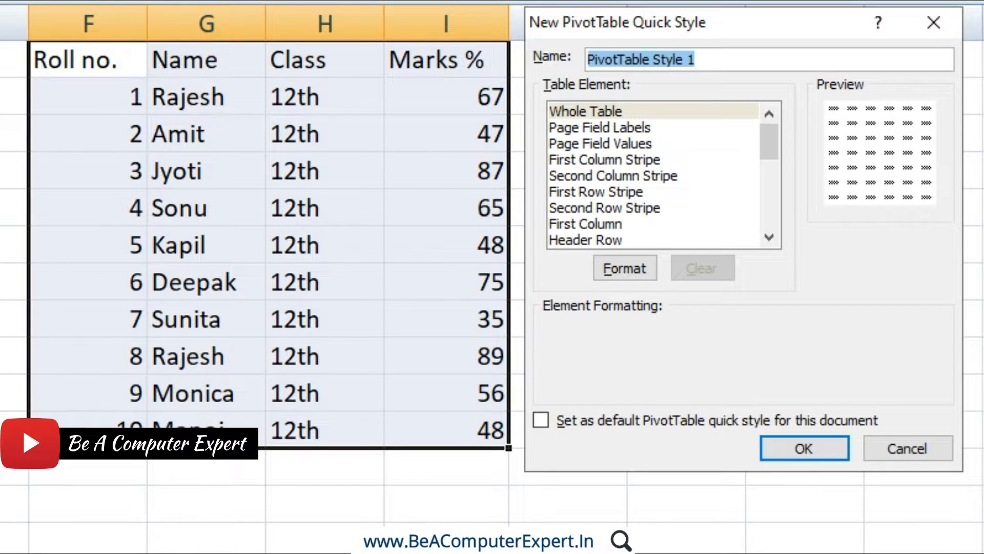
{"action": "left_click", "coordinate": [945, 451]}
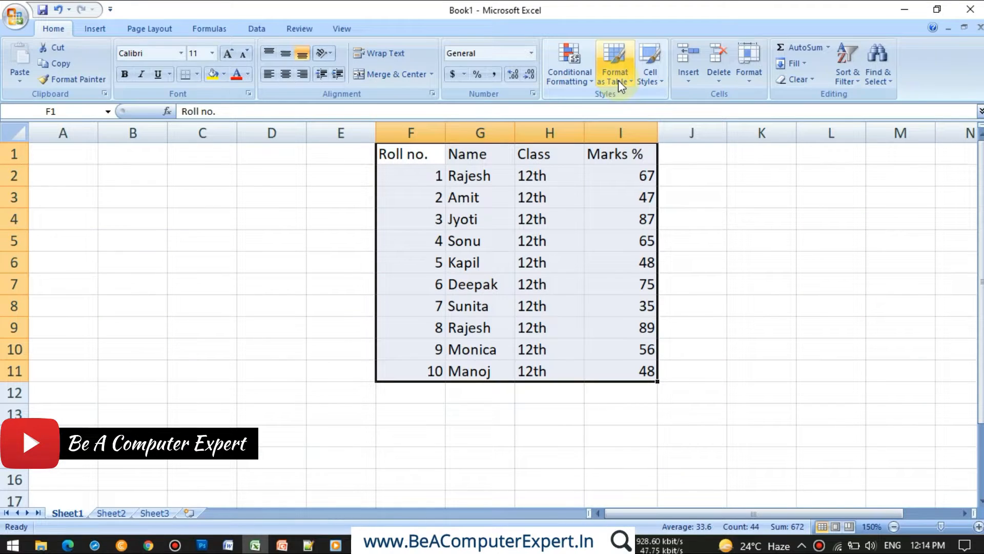
Start a new table style named "My Table 1" and select Whole Table as the element to format.
{"action": "left_click", "coordinate": [618, 78]}
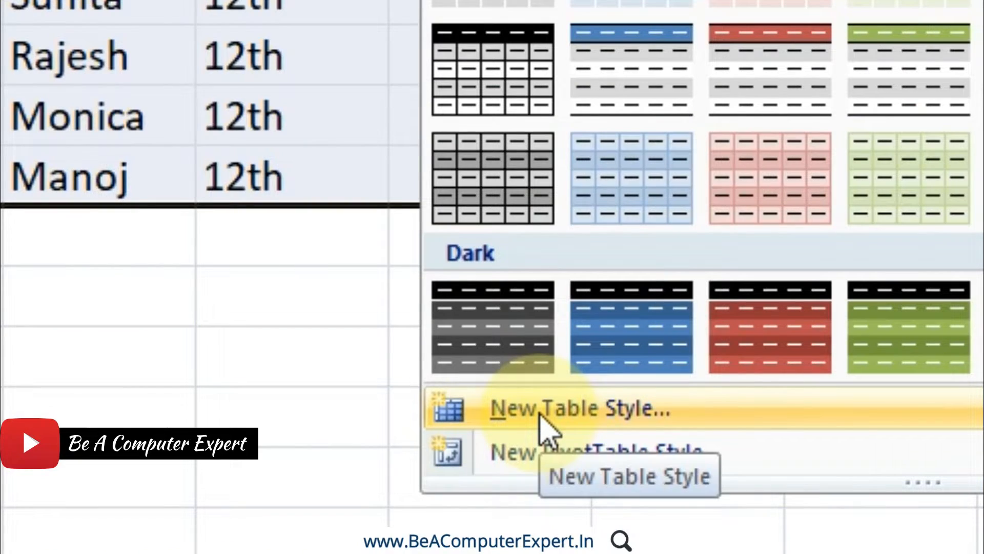
{"action": "left_click", "coordinate": [540, 410]}
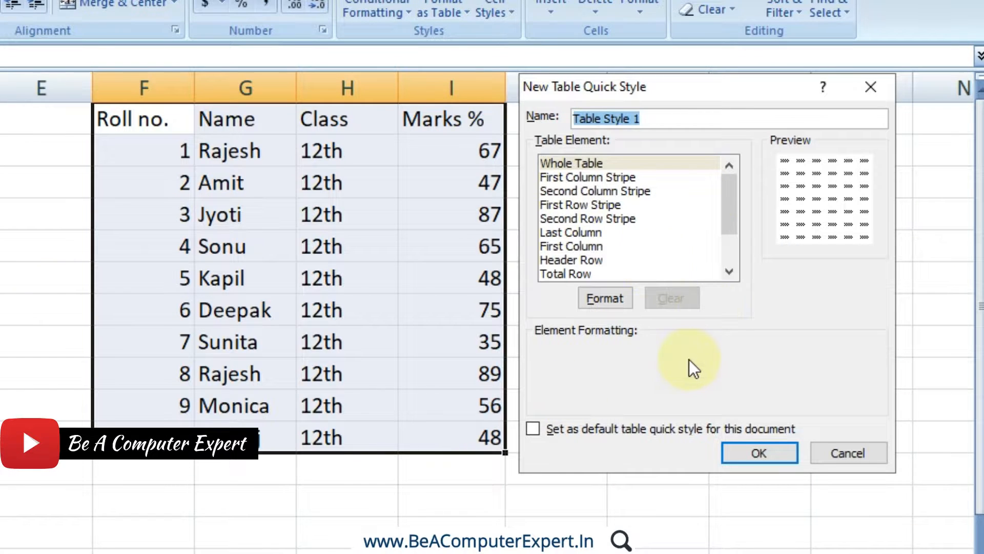
{"action": "left_click_drag", "start_coordinate": [651, 119], "coordinate": [554, 110]}
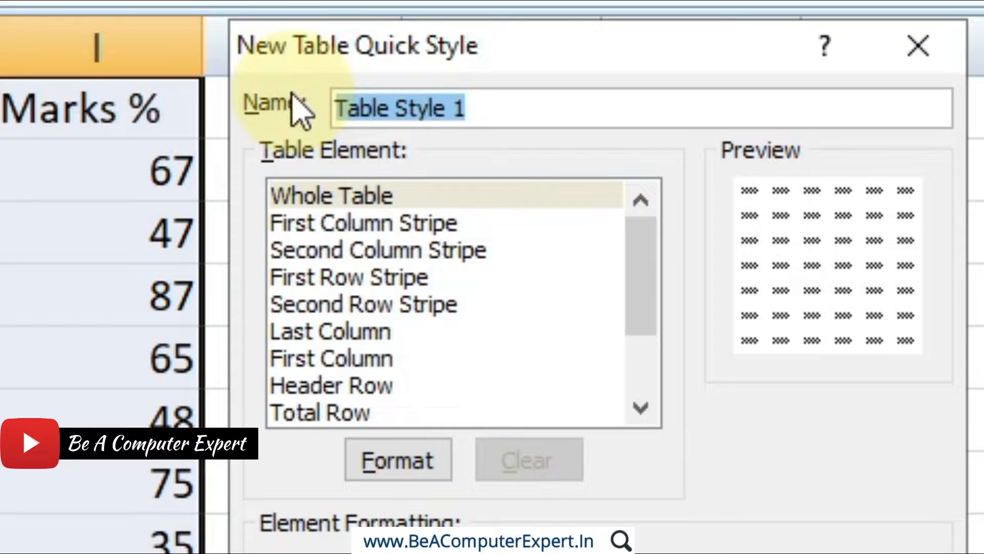
{"action": "type", "text": "M"}
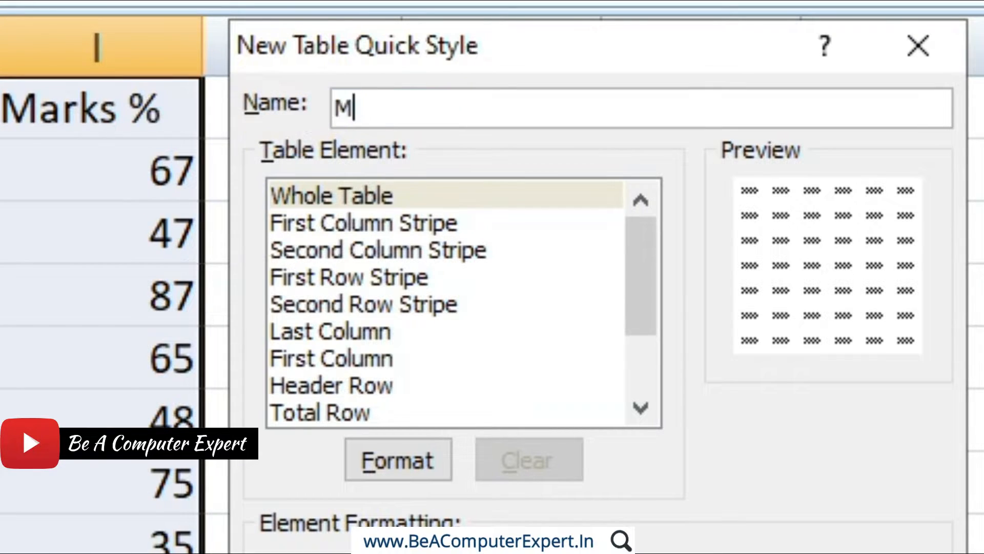
{"action": "type", "text": "y Table 1"}
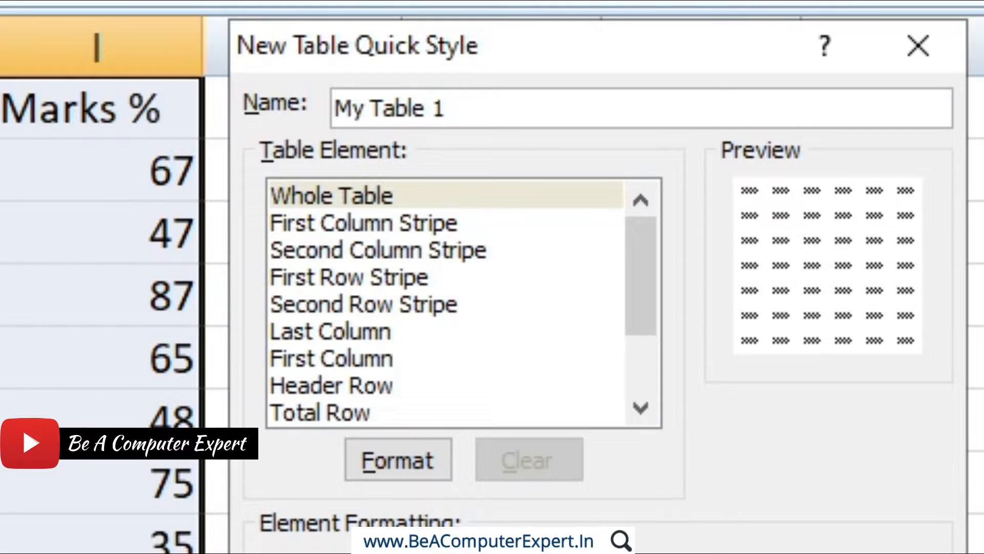
{"action": "left_click", "coordinate": [363, 198]}
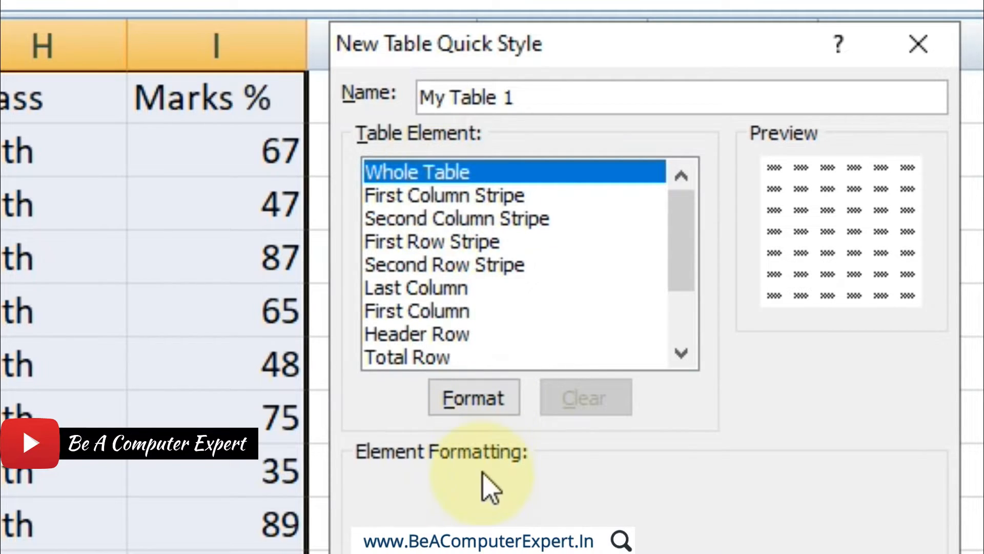
Format the whole-table element's font as bold in the standard red colour.
{"action": "left_click", "coordinate": [482, 405]}
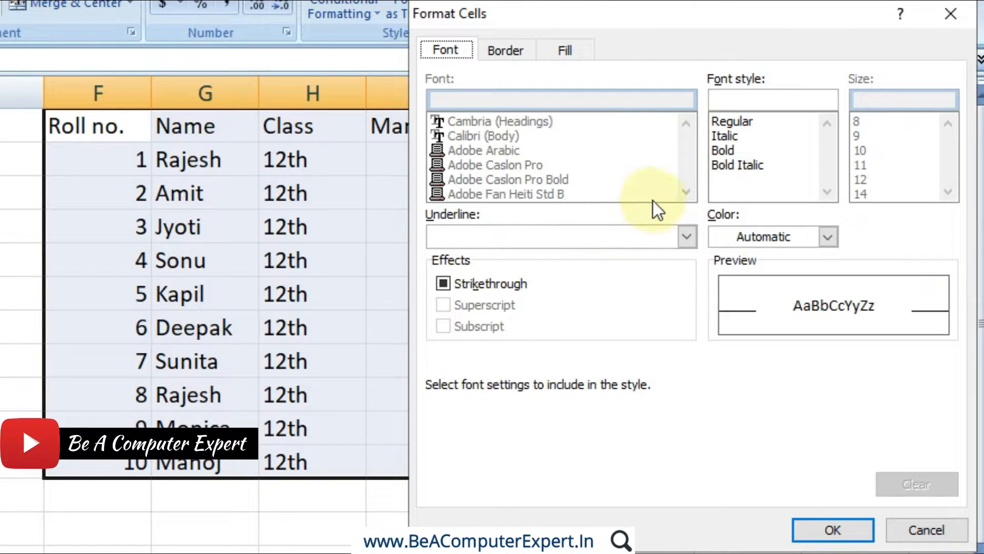
{"action": "left_click", "coordinate": [686, 238]}
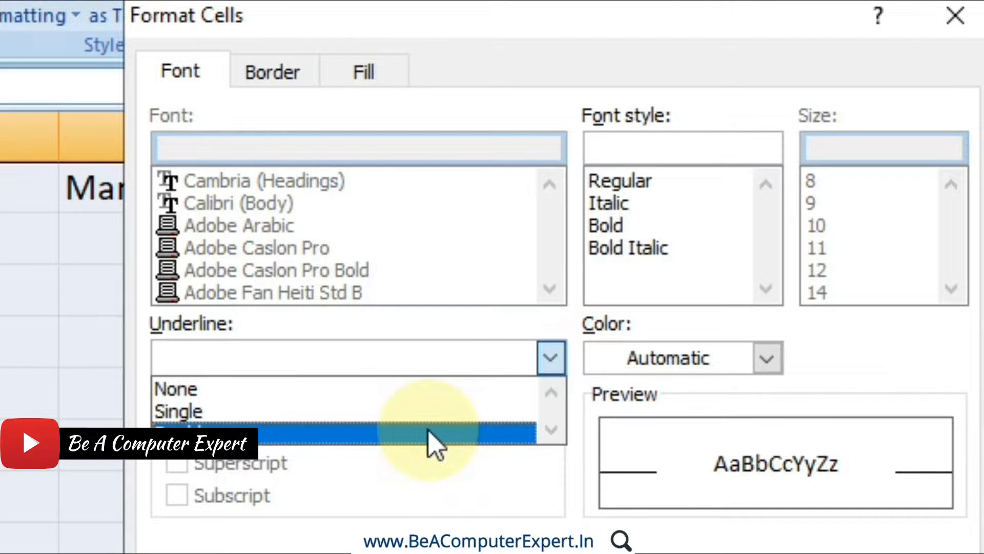
{"action": "left_click", "coordinate": [766, 359]}
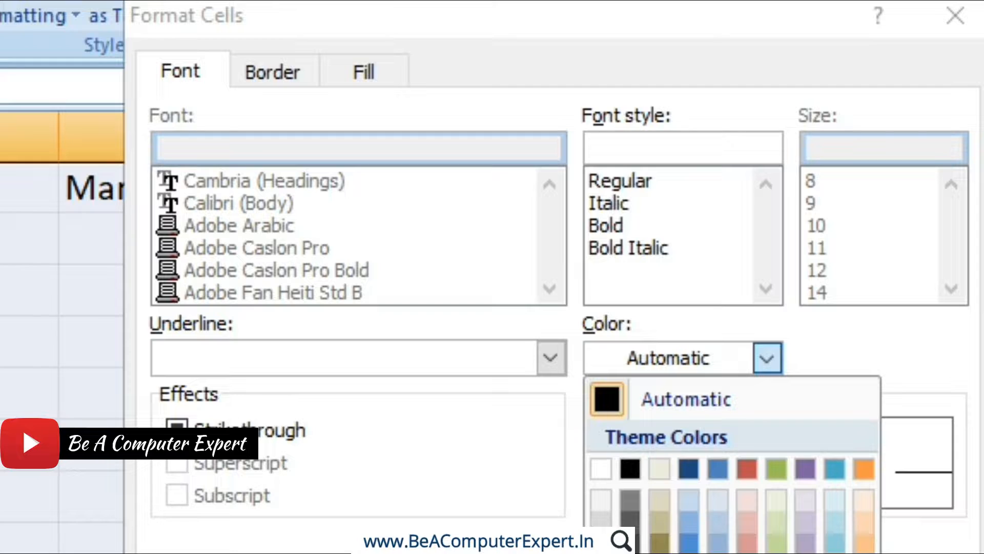
{"action": "left_click", "coordinate": [630, 553]}
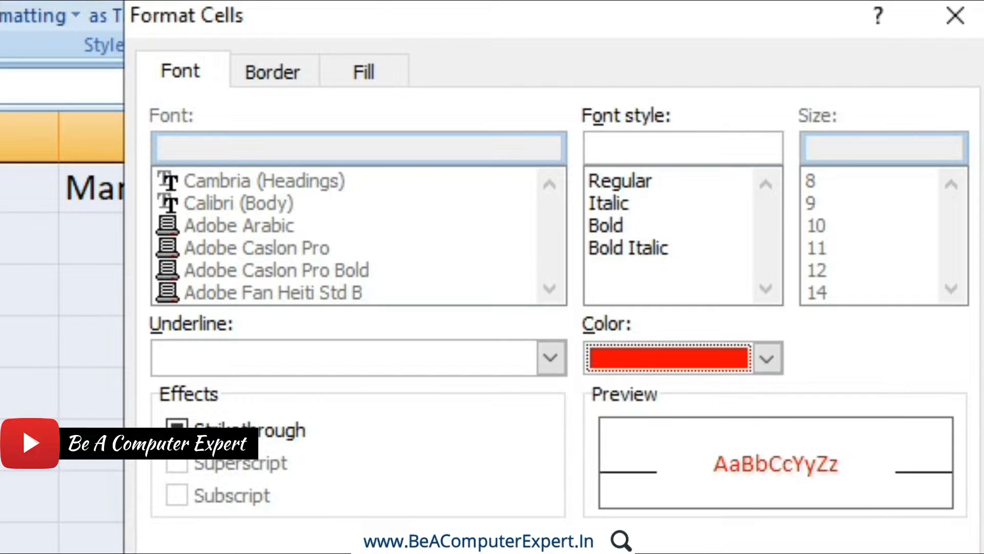
{"action": "left_click", "coordinate": [618, 229]}
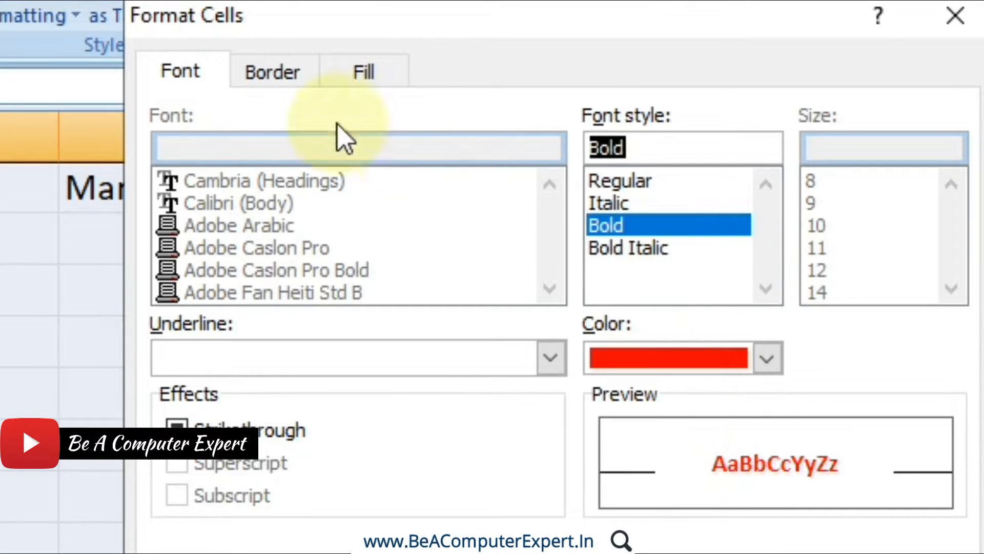
Apply medium dashed light blue borders to the outline and inside of the whole-table element.
{"action": "left_click", "coordinate": [282, 75]}
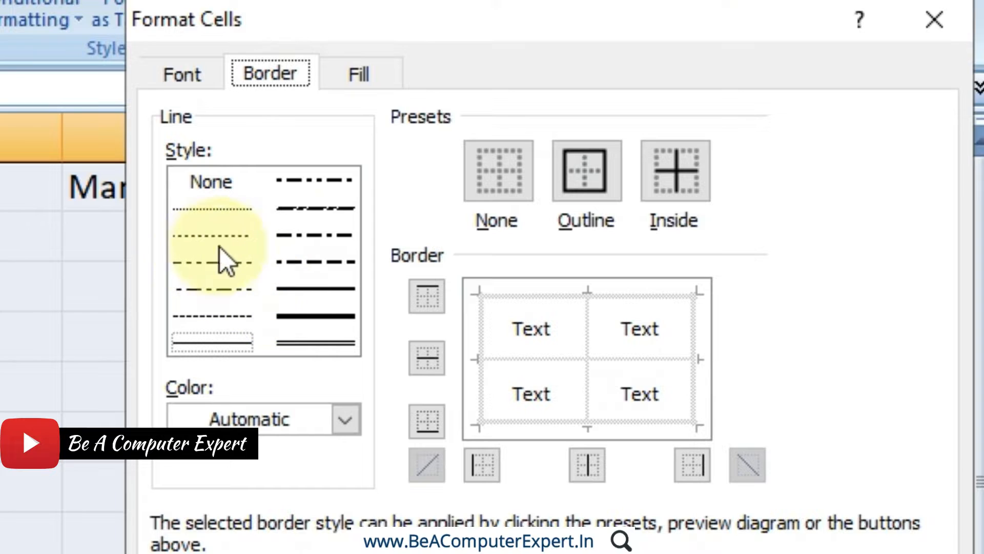
{"action": "left_click", "coordinate": [316, 263]}
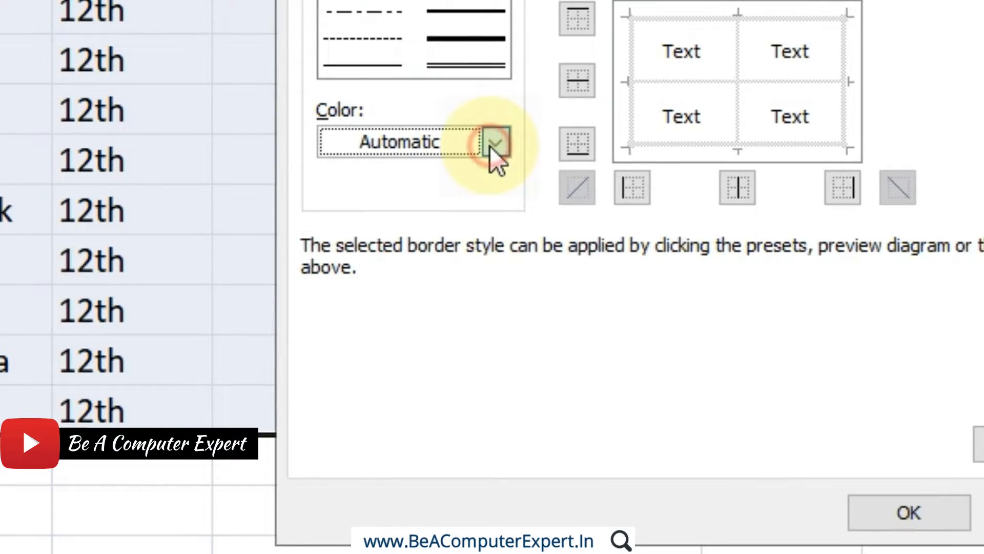
{"action": "left_click", "coordinate": [343, 421]}
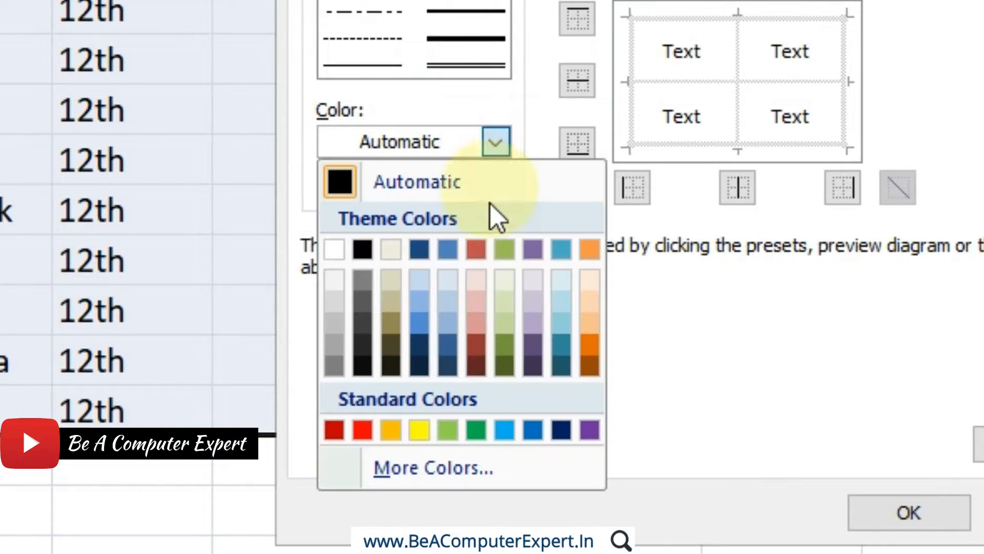
{"action": "left_click", "coordinate": [508, 432]}
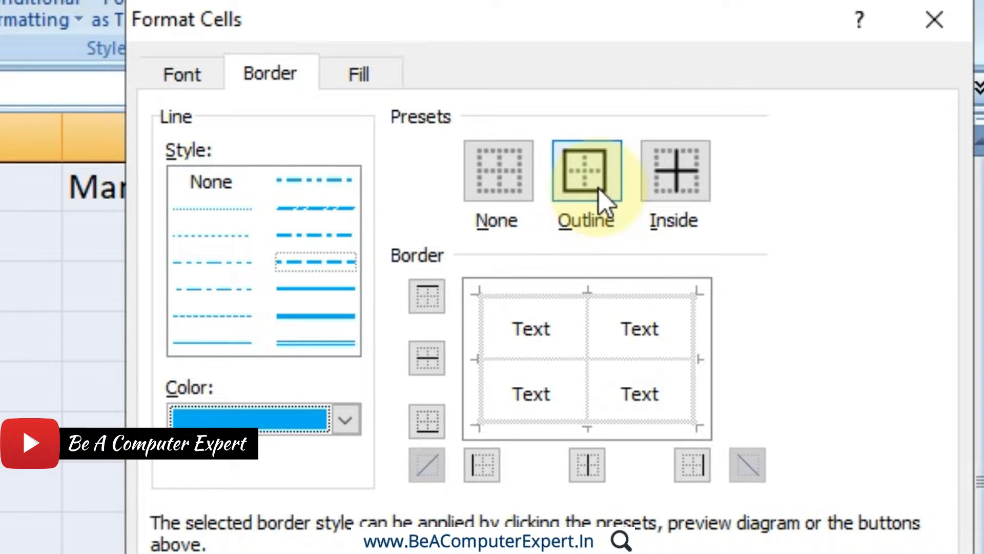
{"action": "left_click", "coordinate": [599, 188]}
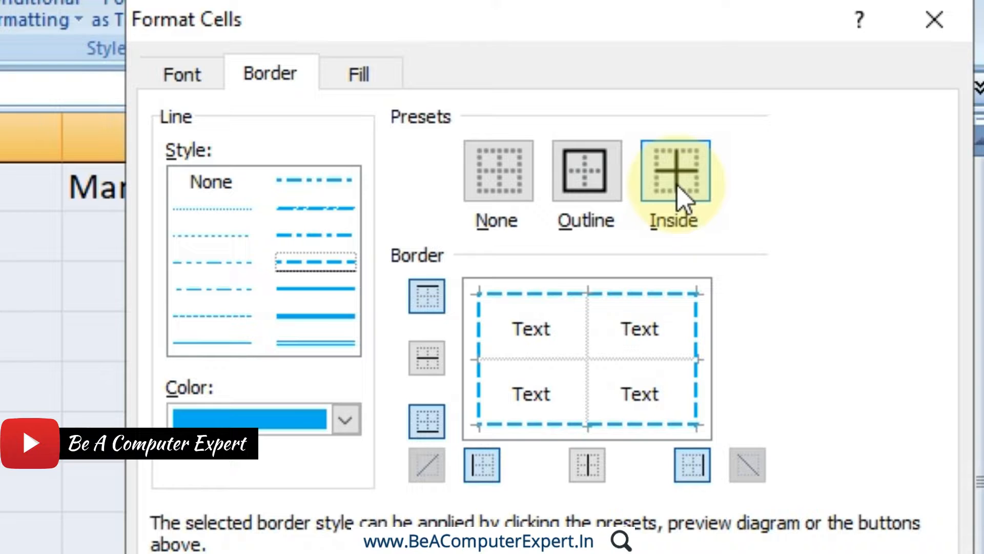
{"action": "left_click", "coordinate": [678, 185]}
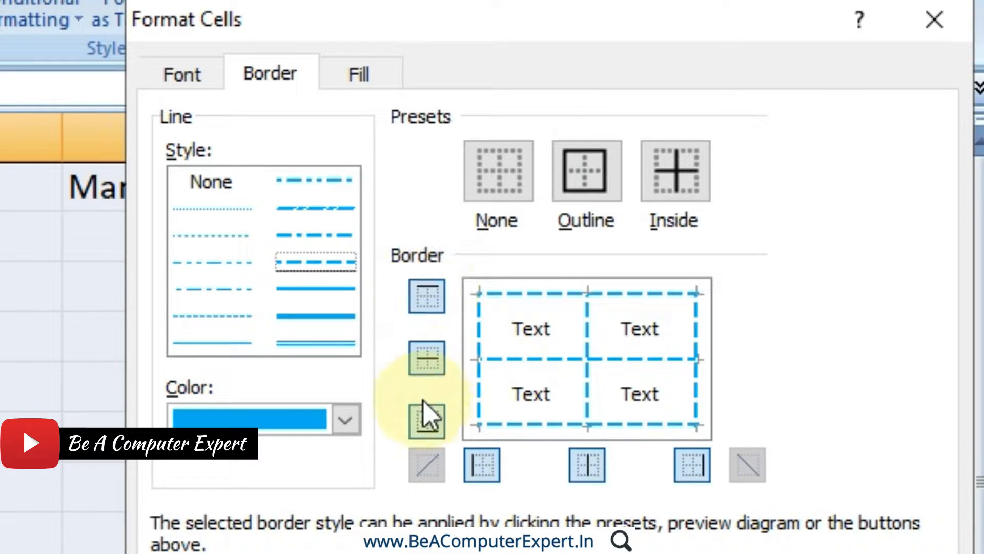
Remove and restore the inner horizontal, inner vertical and top borders of the whole-table element one at a time.
{"action": "left_click", "coordinate": [425, 357]}
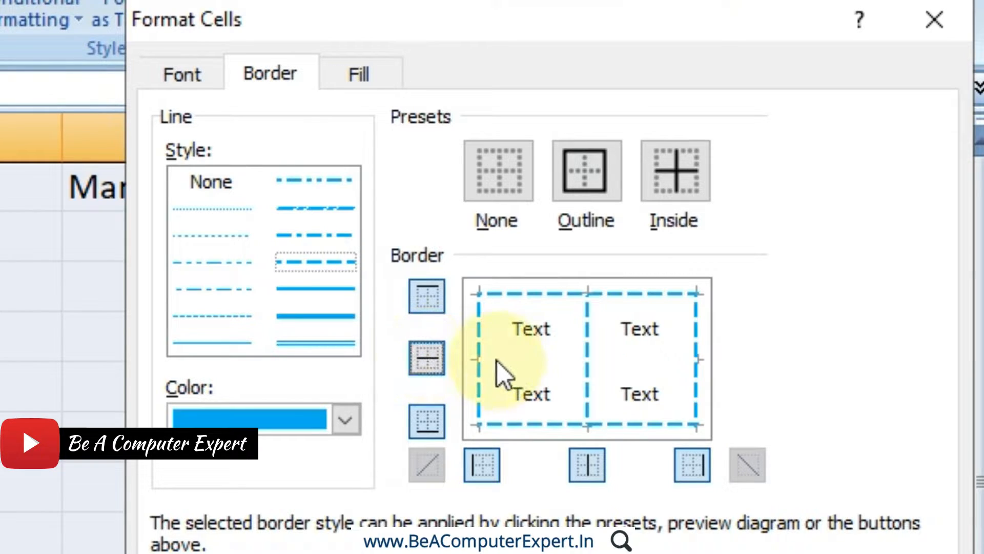
{"action": "left_click", "coordinate": [428, 360]}
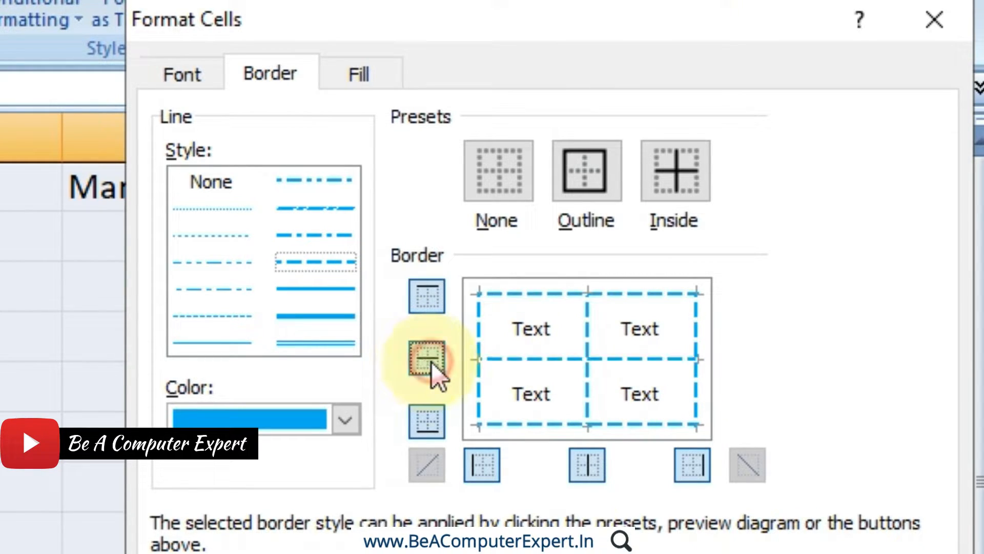
{"action": "left_click", "coordinate": [587, 465]}
{"action": "left_click", "coordinate": [588, 465]}
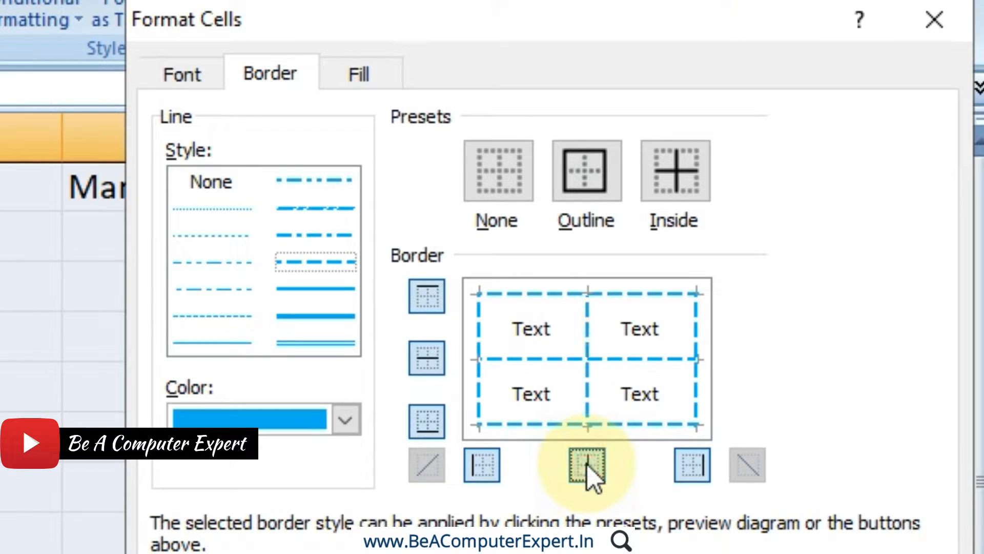
{"action": "left_click", "coordinate": [432, 298]}
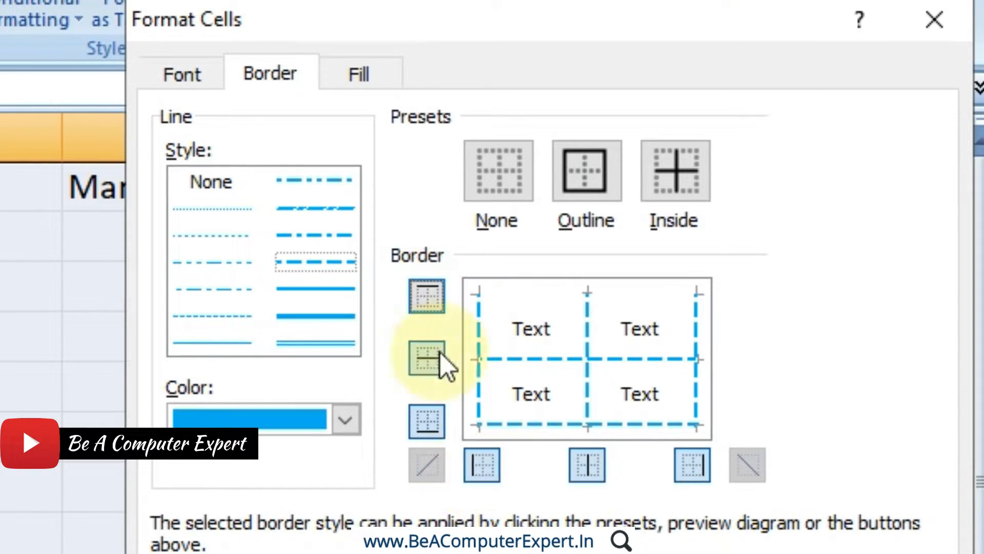
{"action": "left_click", "coordinate": [425, 295]}
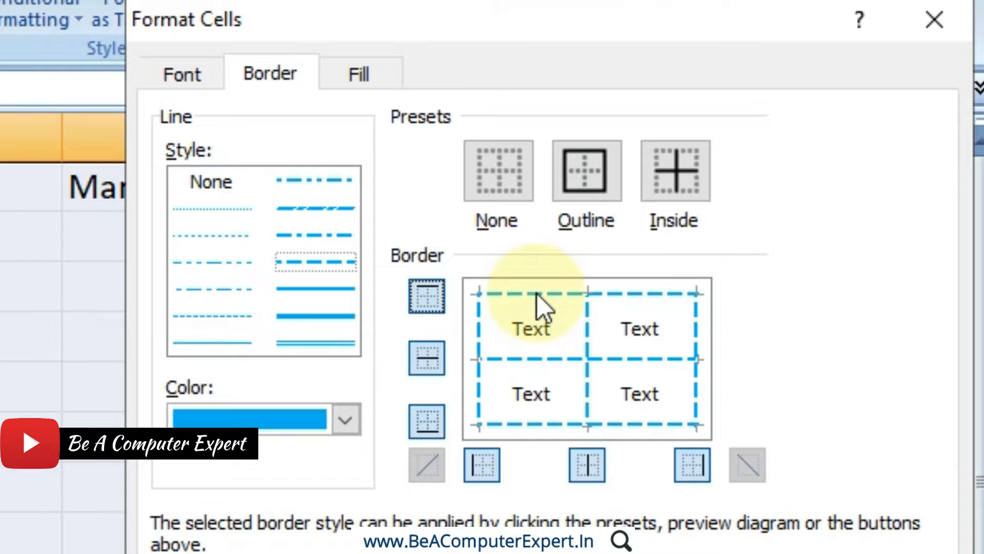
Fill the whole-table element with a light orange background overlaid by a dense dotted pattern in light green.
{"action": "left_click", "coordinate": [370, 83]}
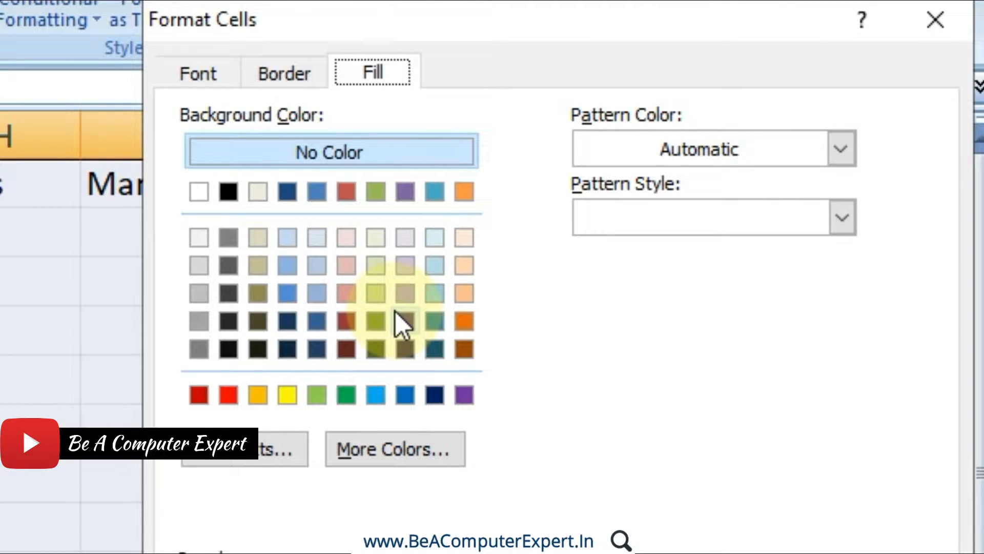
{"action": "left_click", "coordinate": [462, 271]}
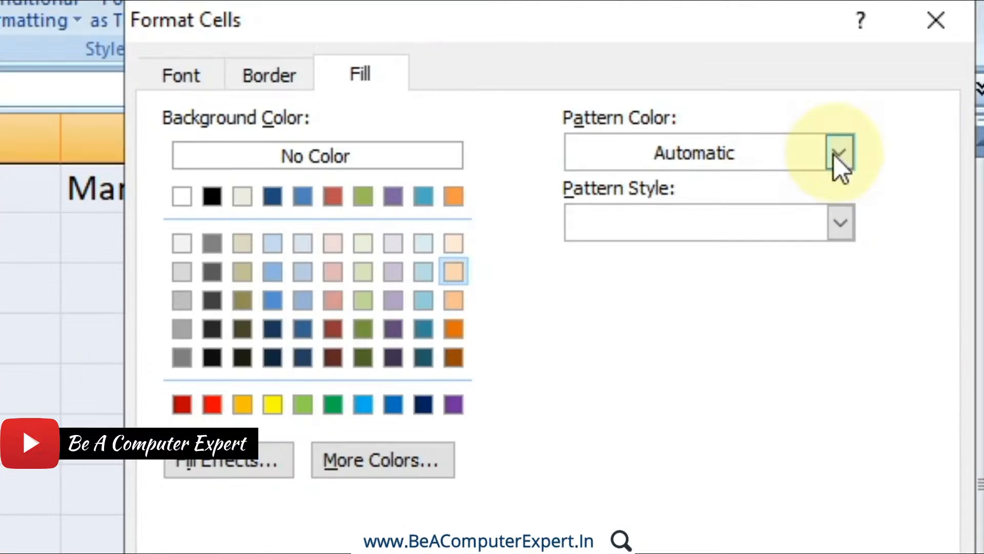
{"action": "left_click", "coordinate": [886, 102]}
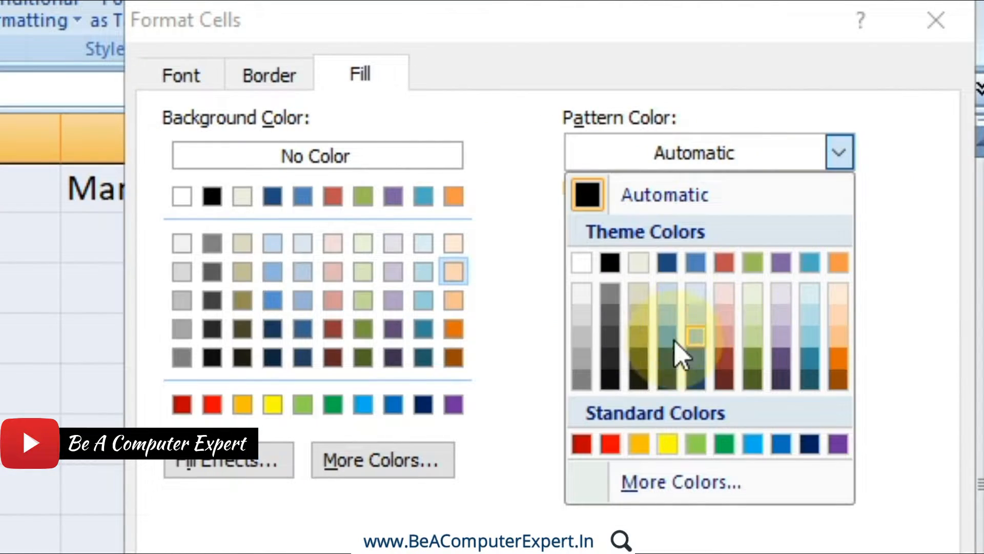
{"action": "left_click", "coordinate": [618, 443]}
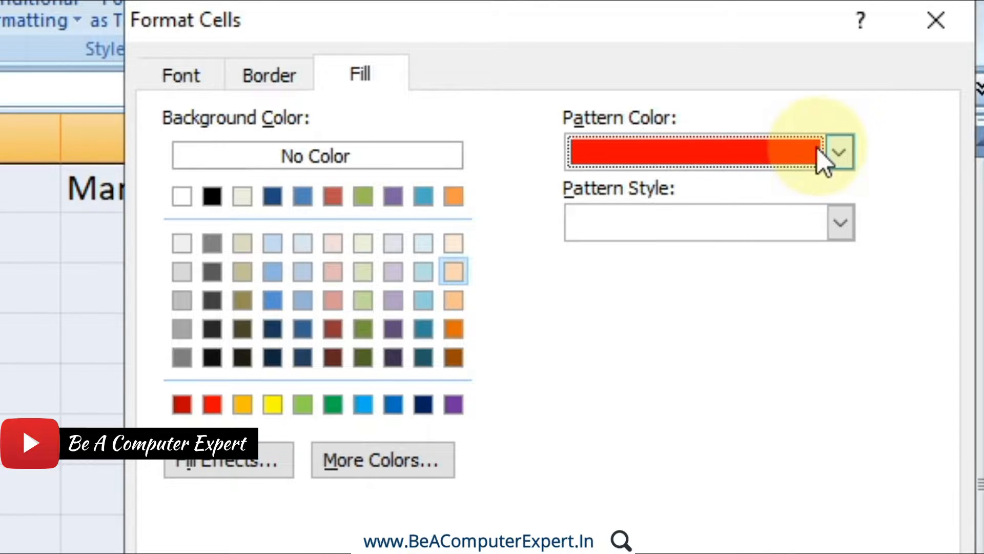
{"action": "left_click", "coordinate": [840, 153]}
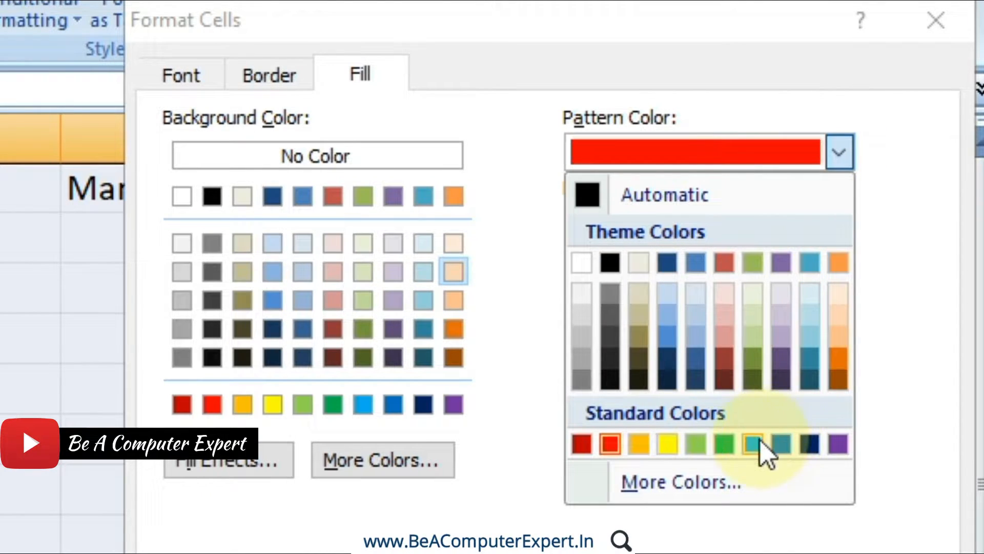
{"action": "left_click", "coordinate": [697, 445]}
{"action": "left_click", "coordinate": [840, 227]}
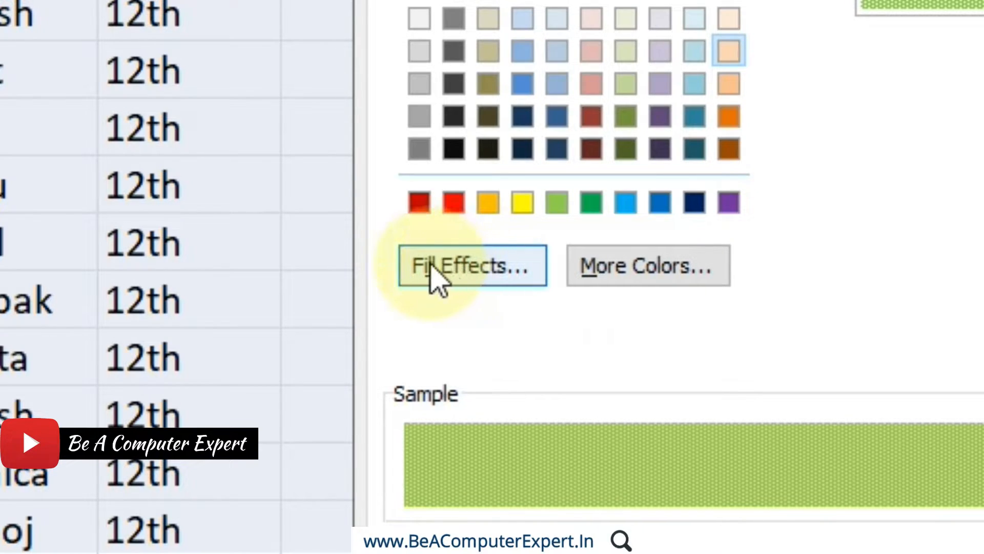
Define a two-color gradient fill for the whole-table element using standard yellow as color 1 and standard light green as color 2.
{"action": "left_click", "coordinate": [470, 281]}
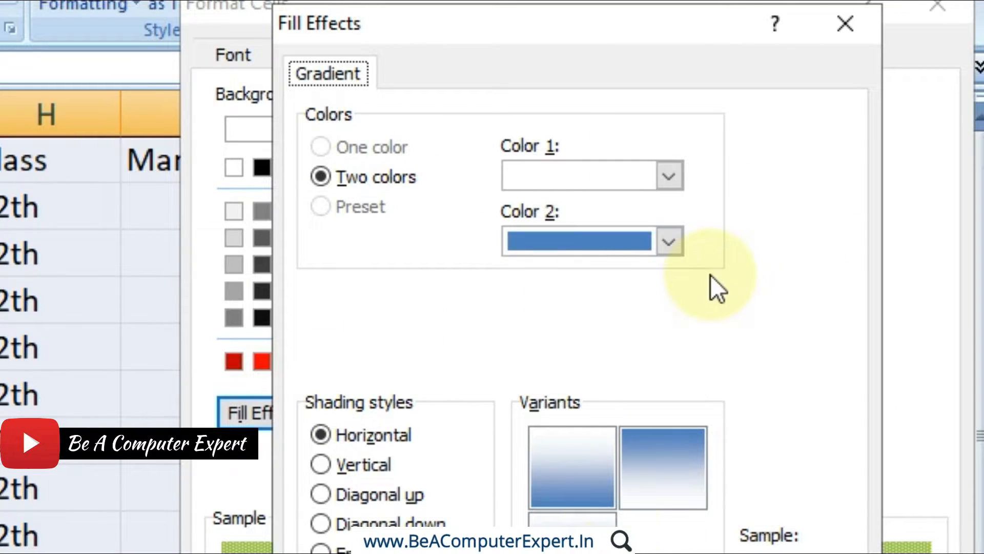
{"action": "left_click", "coordinate": [677, 177]}
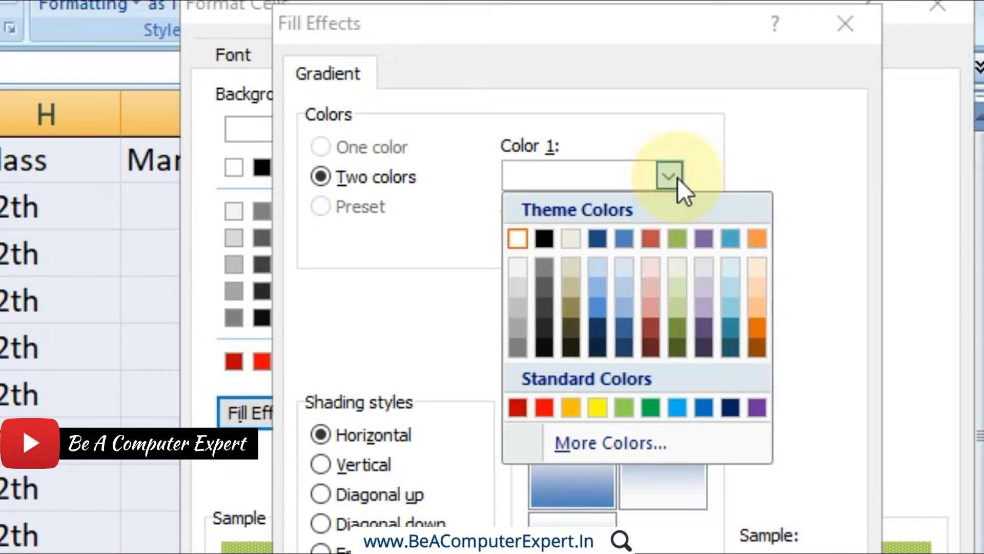
{"action": "left_click", "coordinate": [596, 406]}
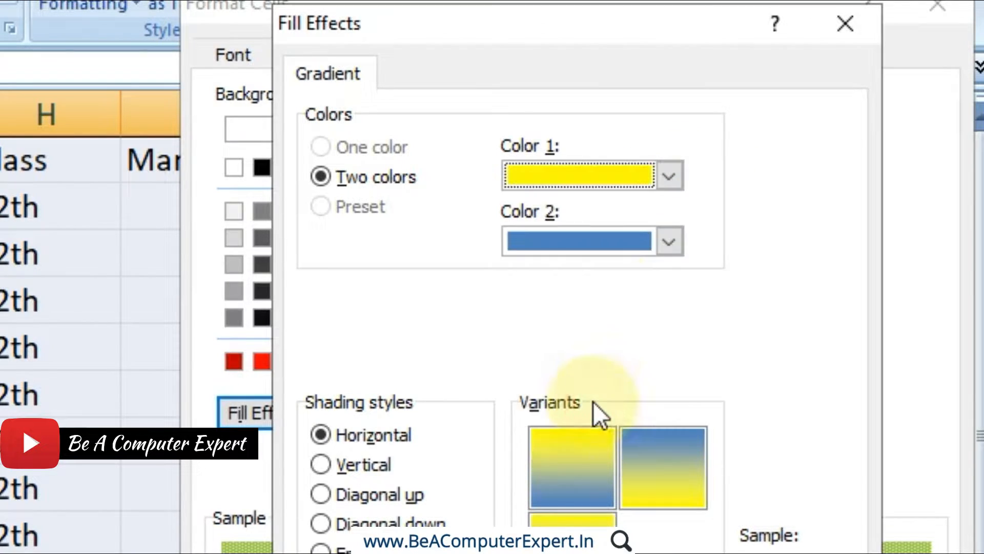
{"action": "left_click", "coordinate": [667, 243]}
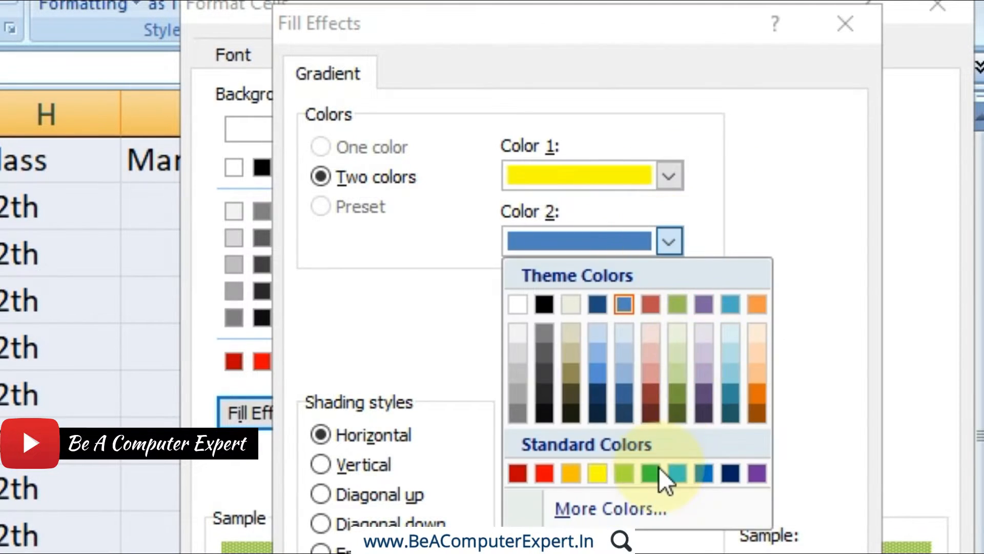
{"action": "left_click", "coordinate": [628, 468]}
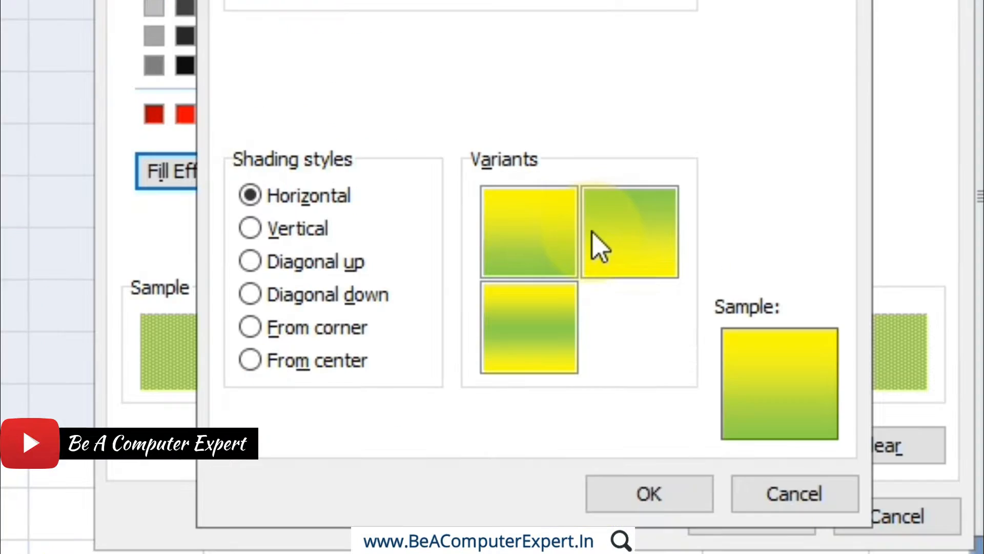
Try the Vertical, Diagonal up, Diagonal down and From corner shading styles on the gradient.
{"action": "left_click", "coordinate": [293, 230]}
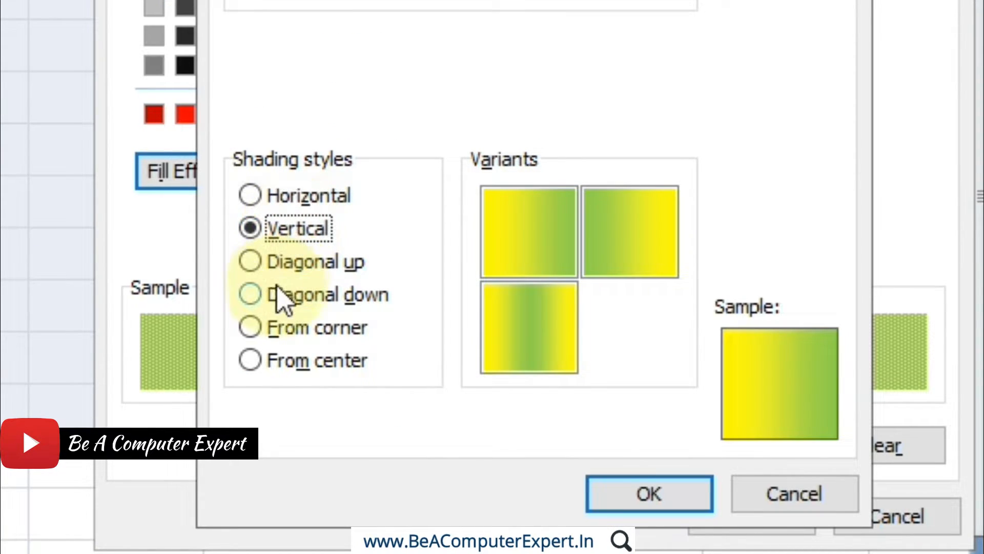
{"action": "left_click", "coordinate": [268, 264]}
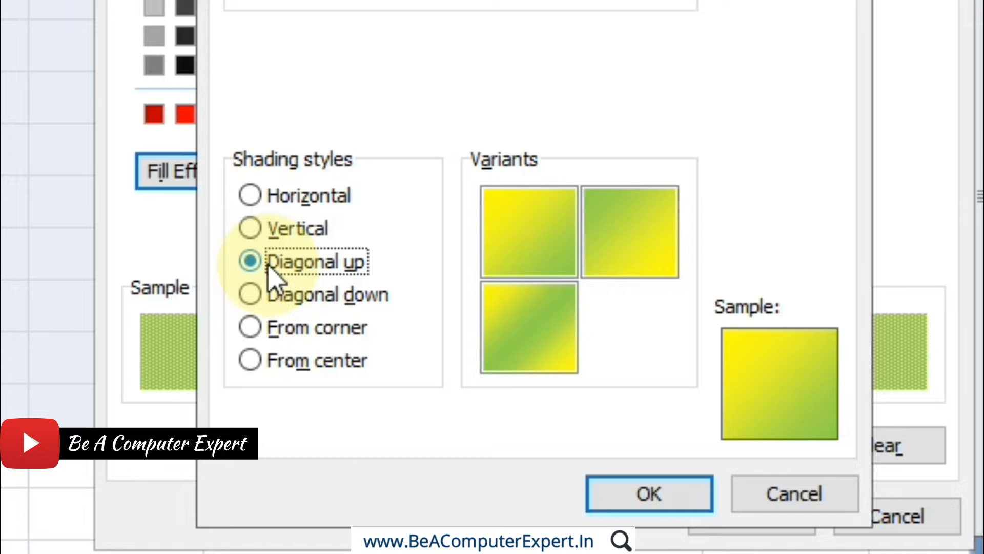
{"action": "left_click", "coordinate": [261, 300]}
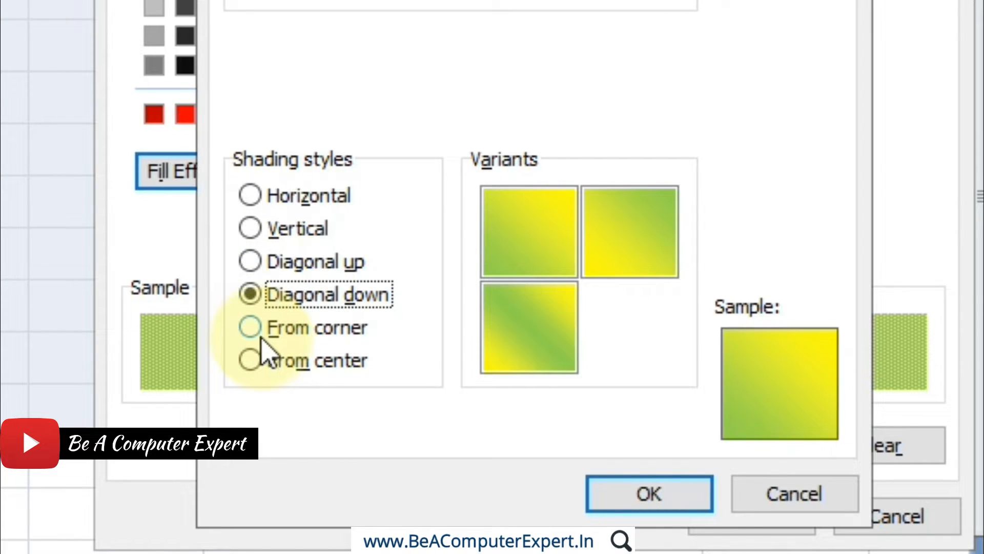
{"action": "left_click", "coordinate": [260, 332]}
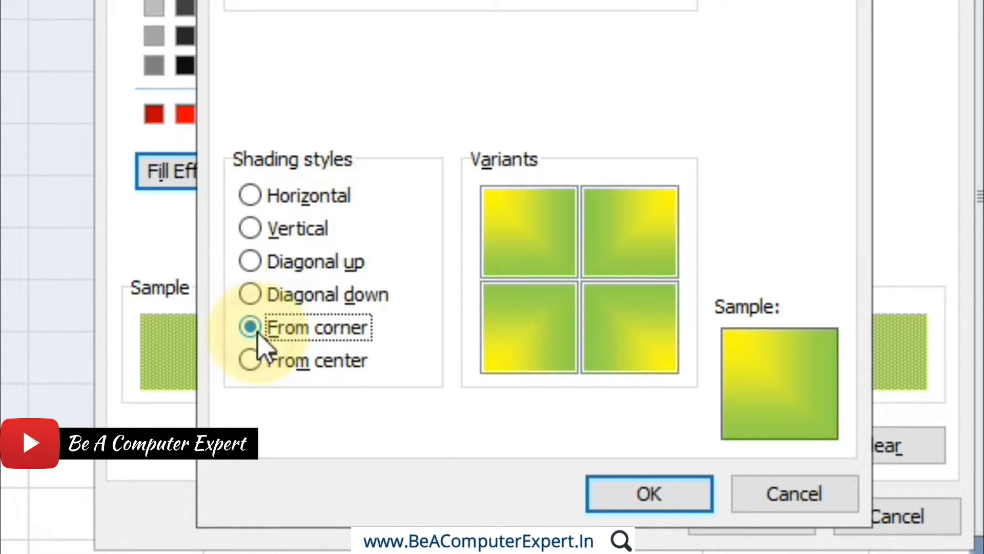
Use Horizontal shading with the yellow-to-green variant for the gradient and save the custom table style.
{"action": "left_click", "coordinate": [262, 200]}
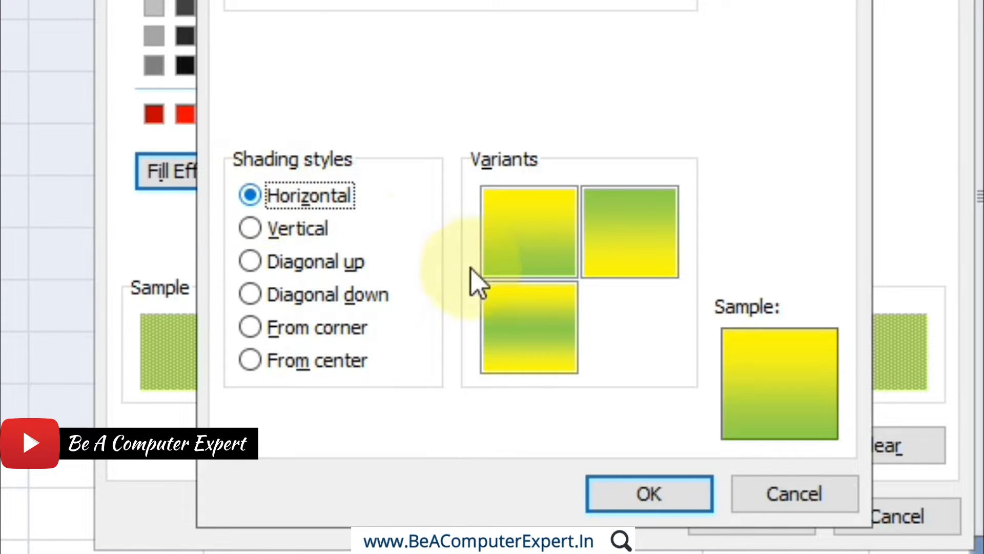
{"action": "left_click", "coordinate": [528, 235]}
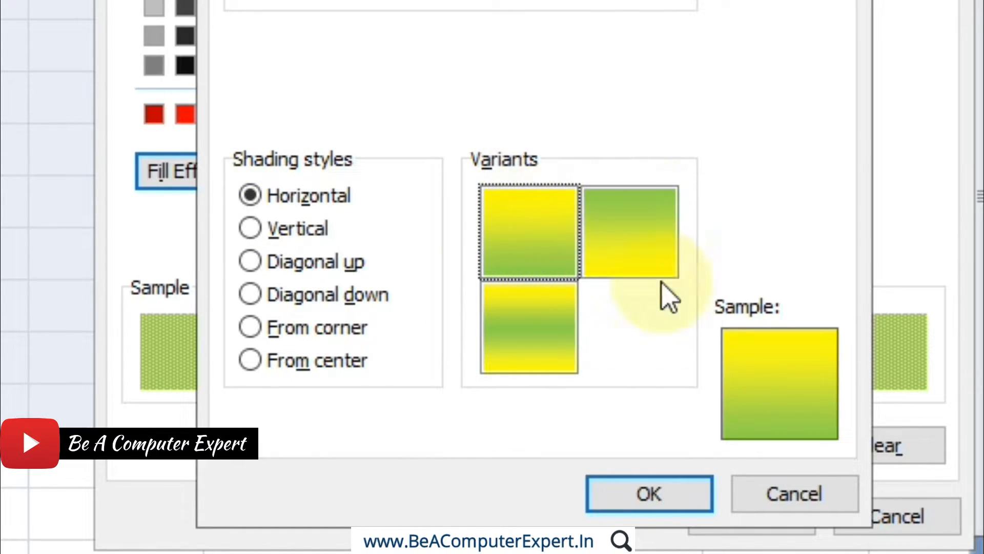
{"action": "left_click", "coordinate": [644, 490]}
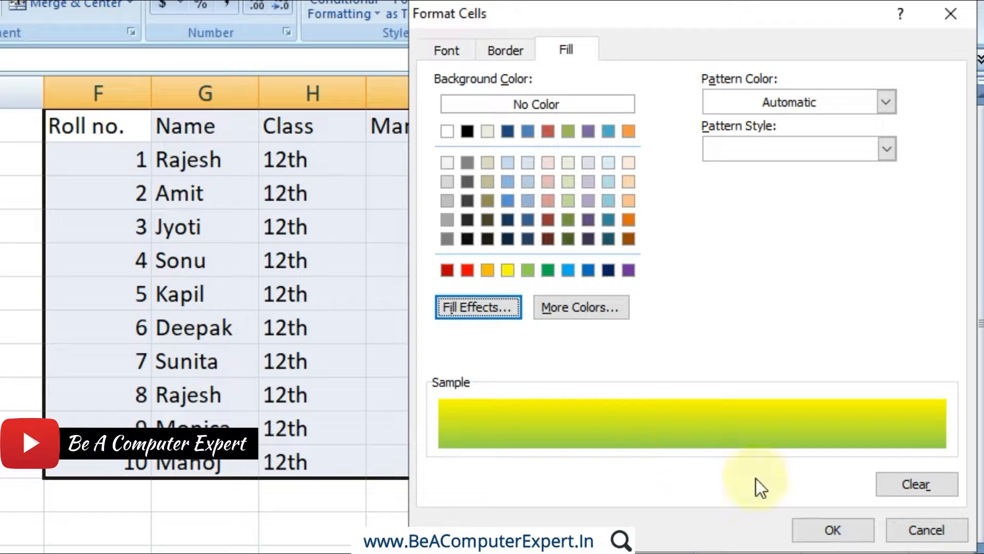
{"action": "left_click", "coordinate": [804, 531]}
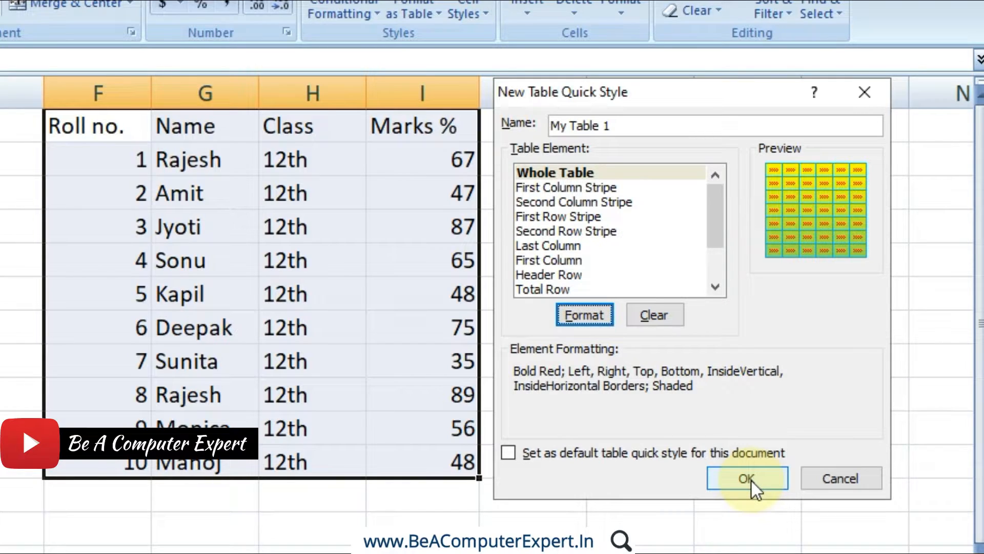
{"action": "left_click", "coordinate": [747, 478]}
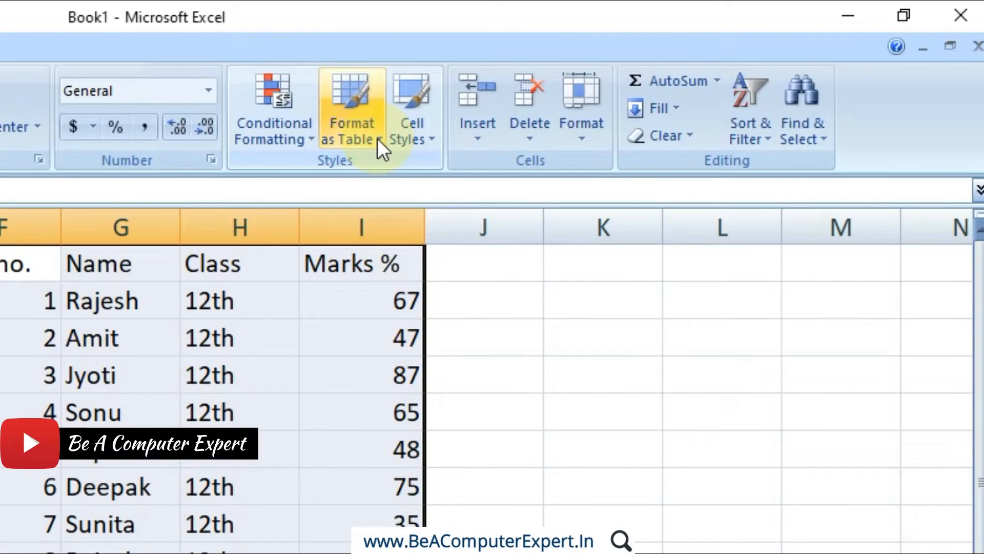
Format F1:I11 as a table with headers using the custom style, and undo the table formatting.
{"action": "left_click", "coordinate": [377, 138]}
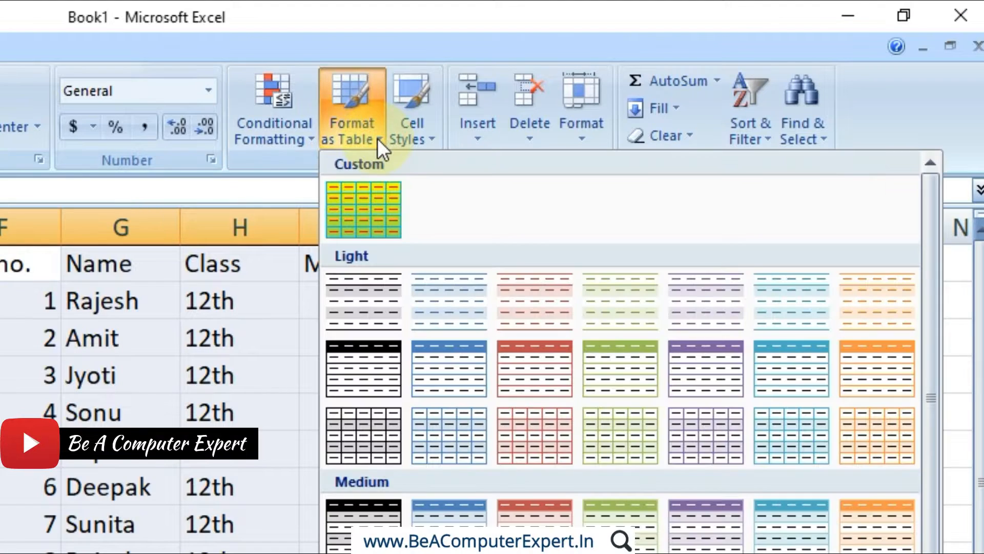
{"action": "left_click", "coordinate": [378, 205]}
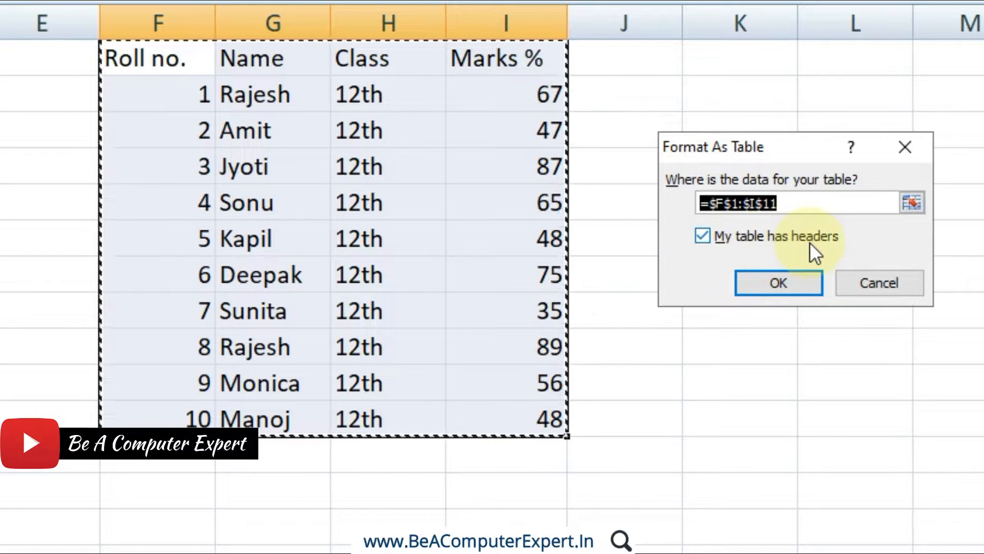
{"action": "left_click", "coordinate": [788, 288]}
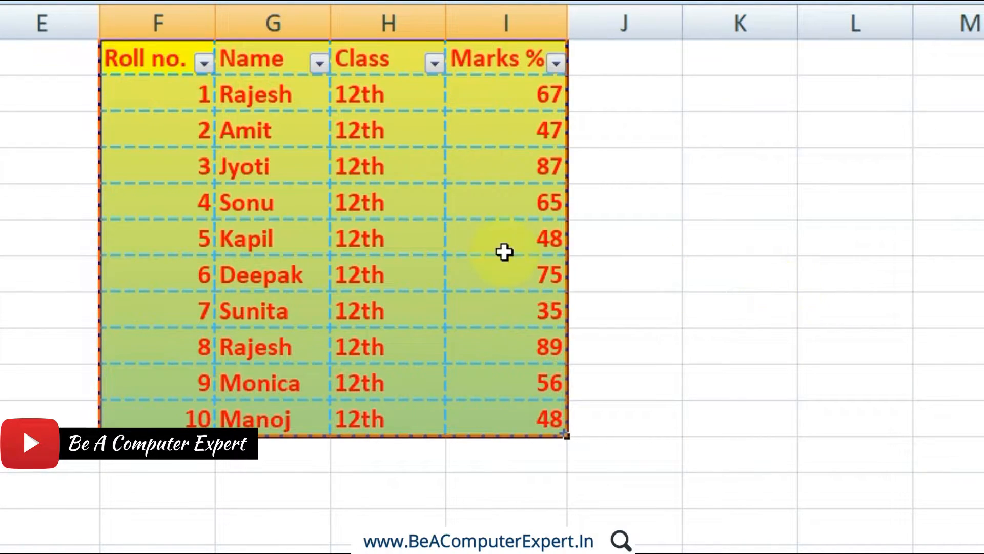
{"action": "left_click", "coordinate": [477, 241]}
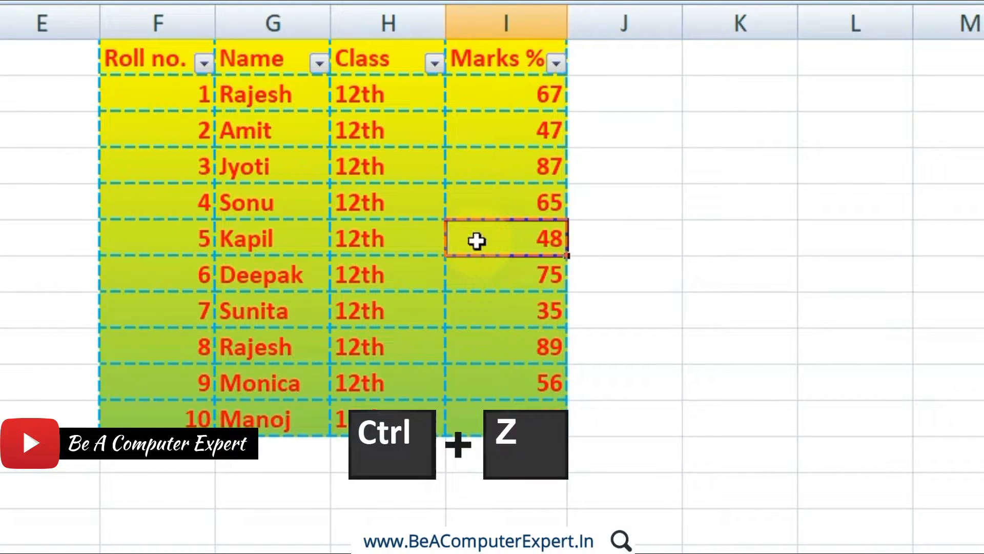
{"action": "key", "text": "ctrl+z"}
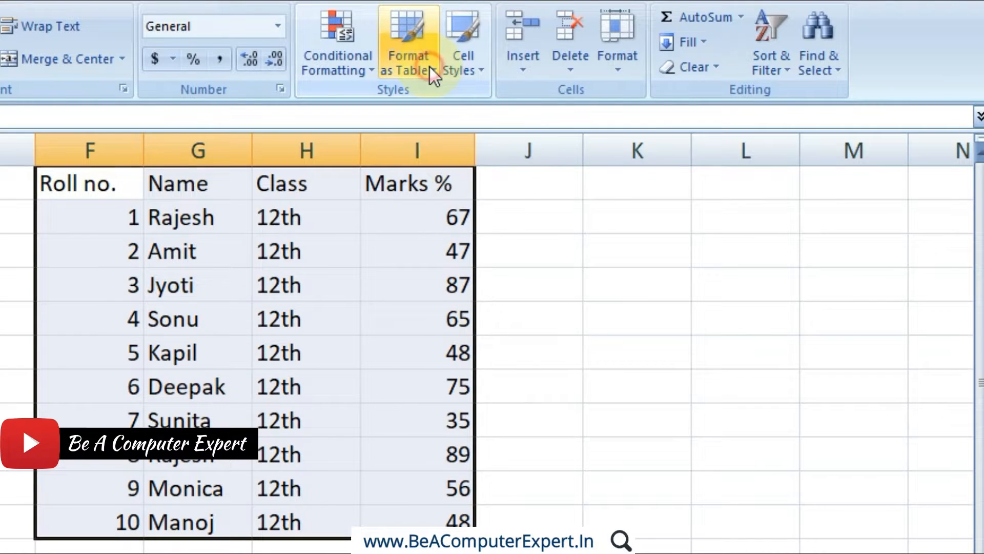
Open the custom style My Table 1 for modification and clear all formatting from its Whole Table element.
{"action": "left_click", "coordinate": [431, 69]}
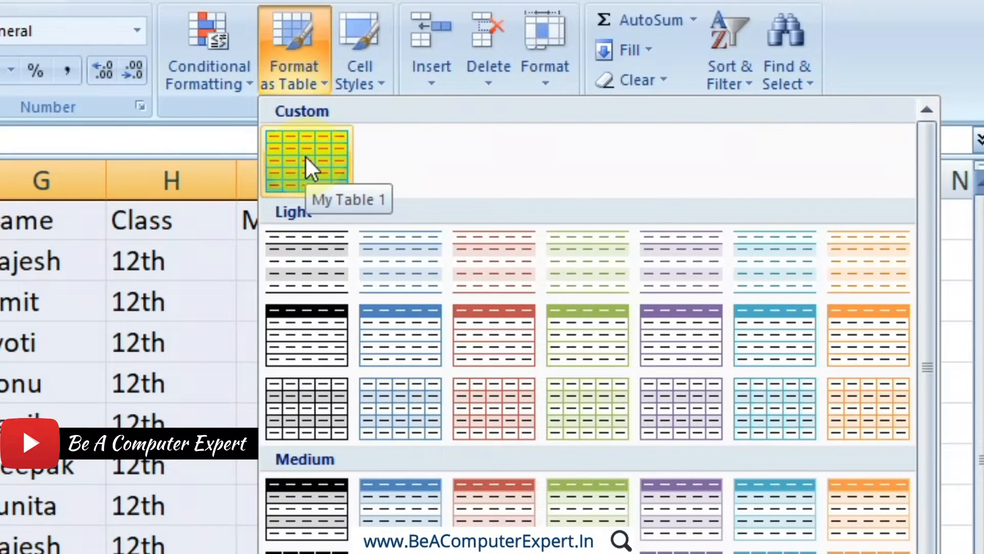
{"action": "right_click", "coordinate": [306, 156]}
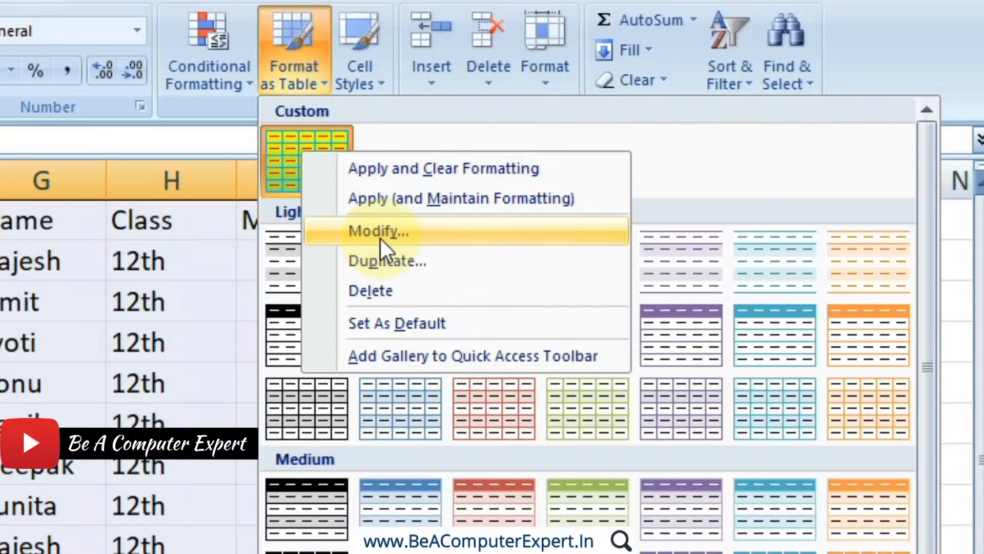
{"action": "left_click", "coordinate": [667, 159]}
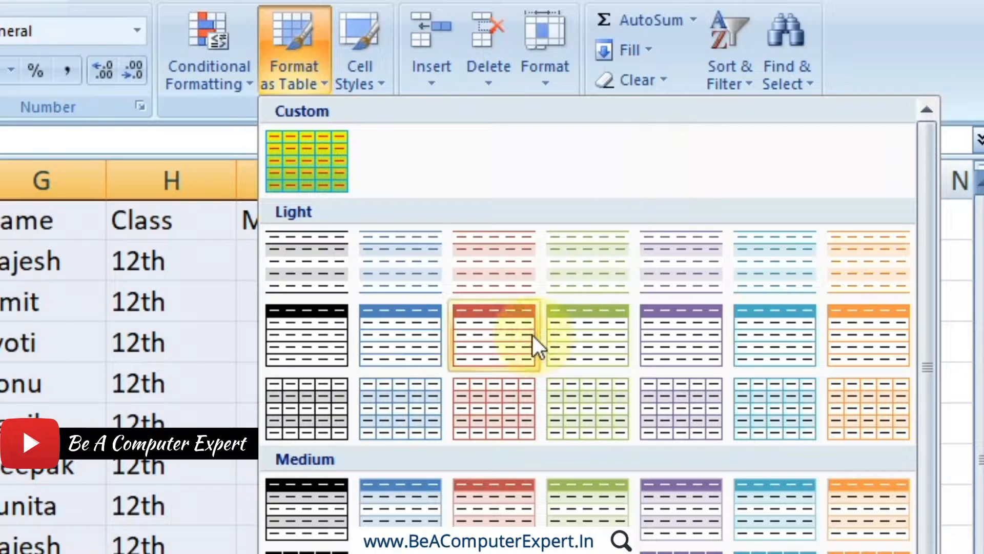
{"action": "right_click", "coordinate": [513, 329]}
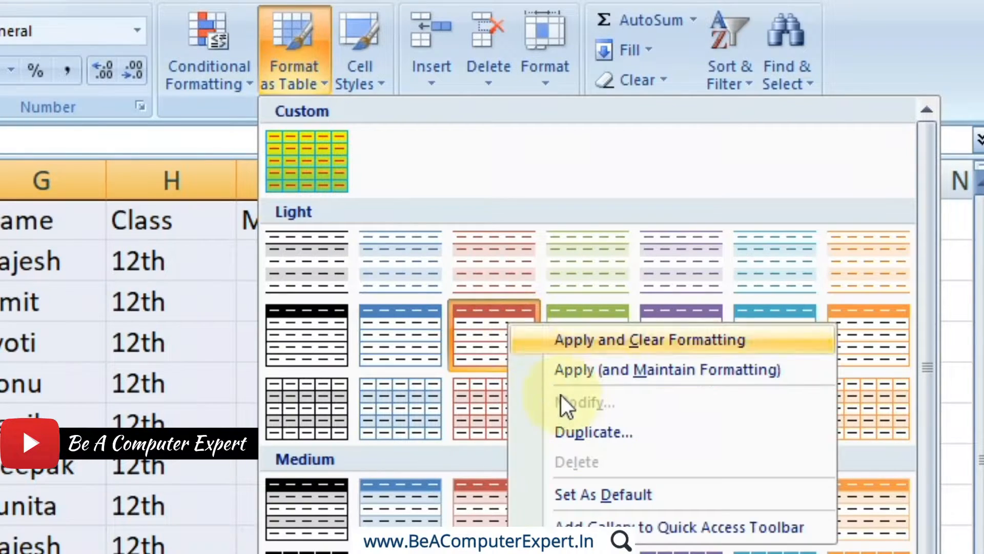
{"action": "left_click", "coordinate": [370, 157]}
{"action": "right_click", "coordinate": [316, 155]}
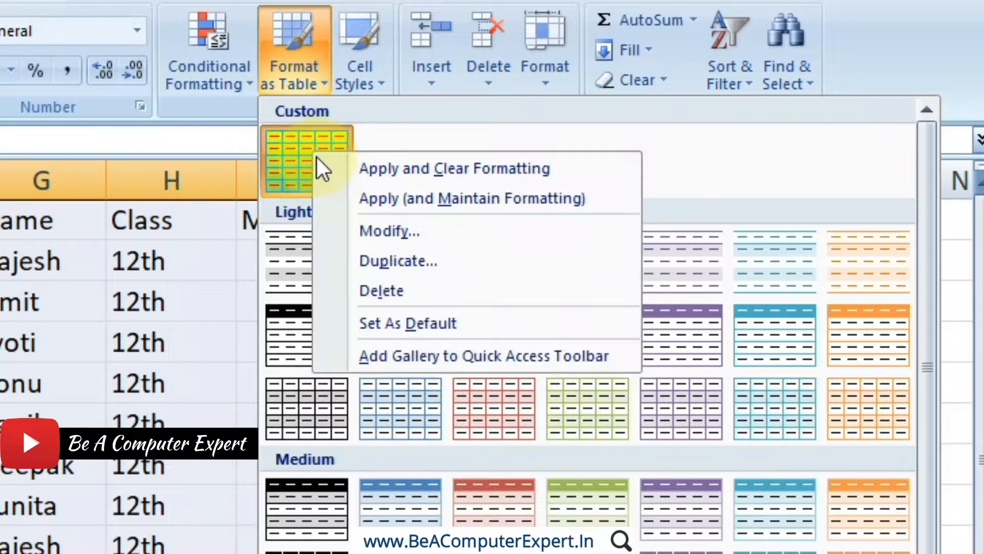
{"action": "left_click", "coordinate": [376, 224]}
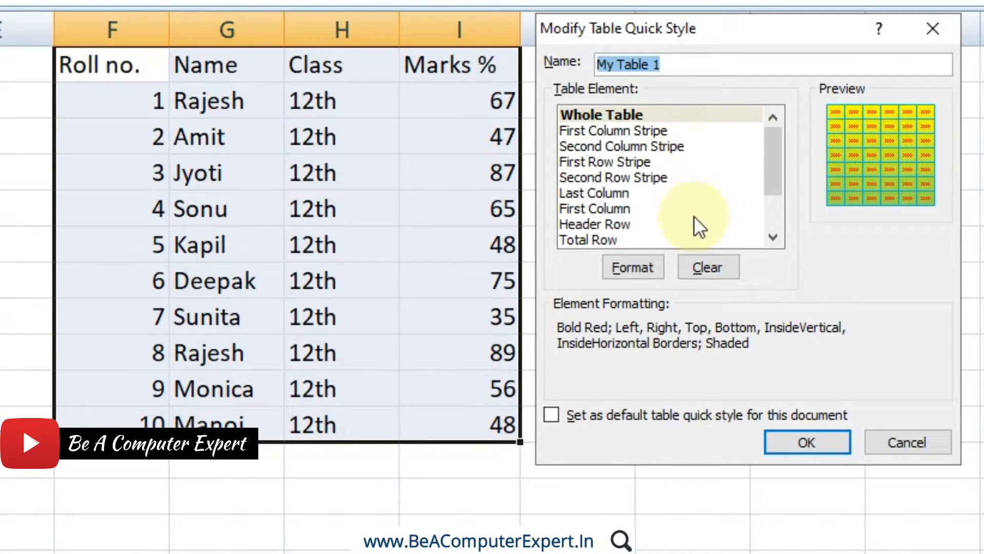
{"action": "left_click", "coordinate": [716, 275]}
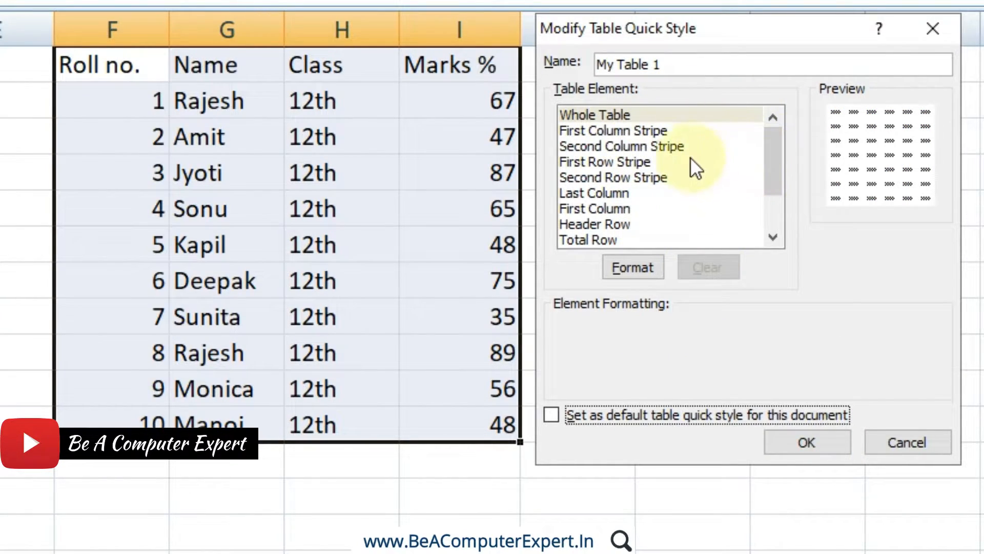
{"action": "left_click", "coordinate": [631, 114]}
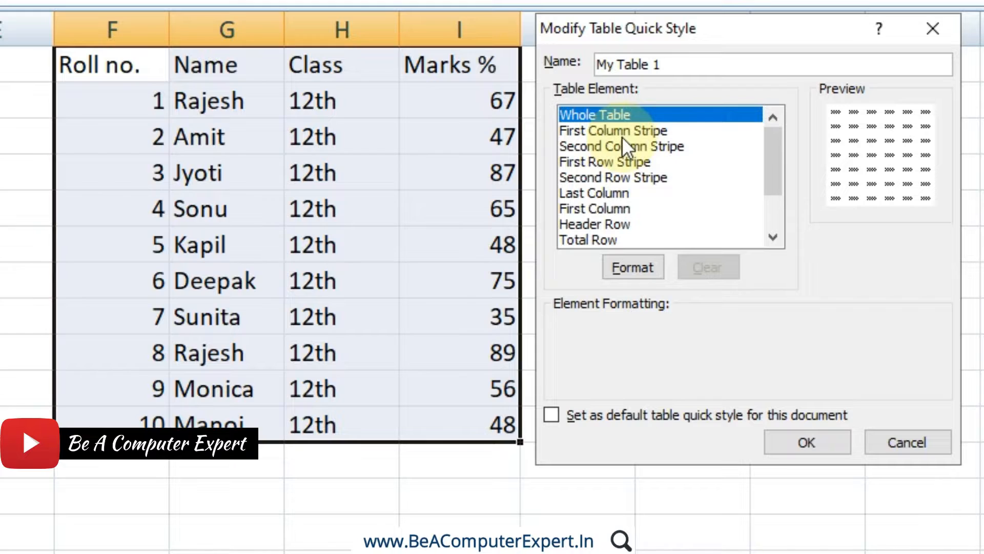
Try stripe sizes 2 and 3 for the First Column Stripe element and return its size to 1.
{"action": "left_click", "coordinate": [622, 136]}
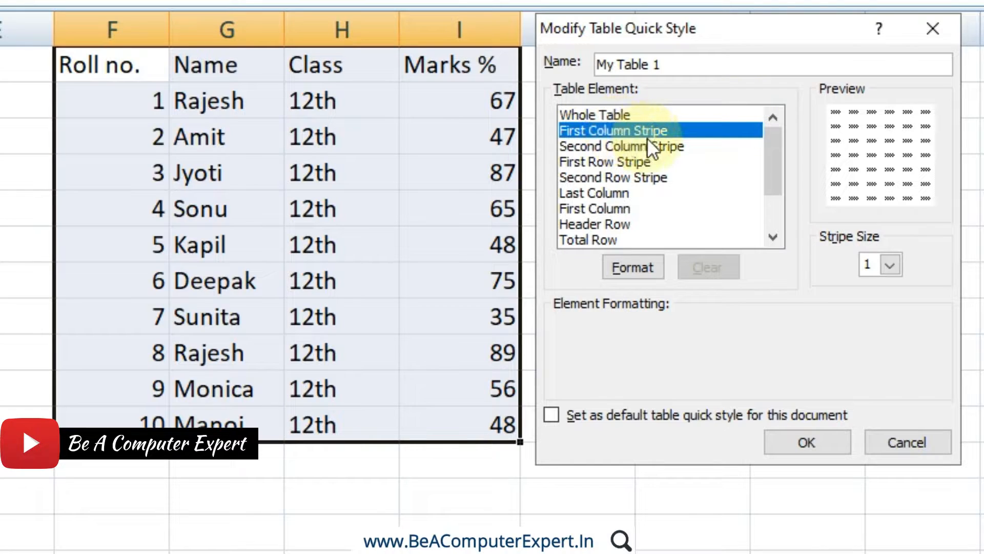
{"action": "left_click", "coordinate": [888, 266]}
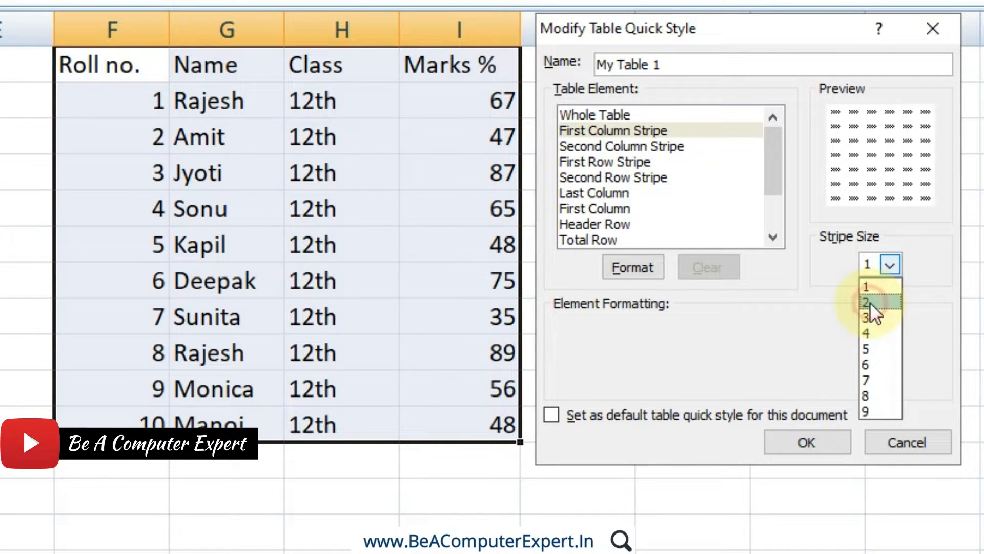
{"action": "left_click", "coordinate": [870, 303]}
{"action": "left_click", "coordinate": [897, 262]}
{"action": "left_click", "coordinate": [873, 313]}
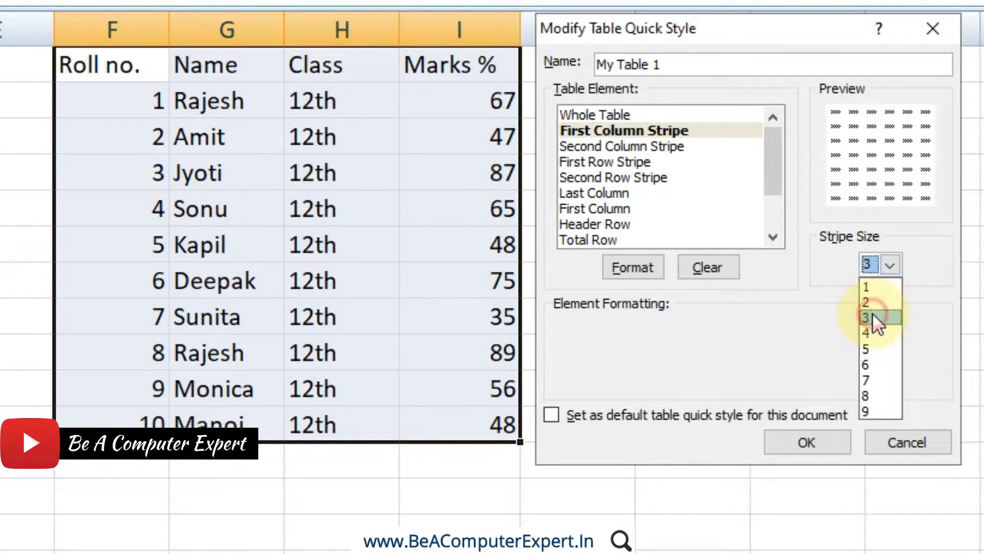
{"action": "left_click", "coordinate": [891, 265]}
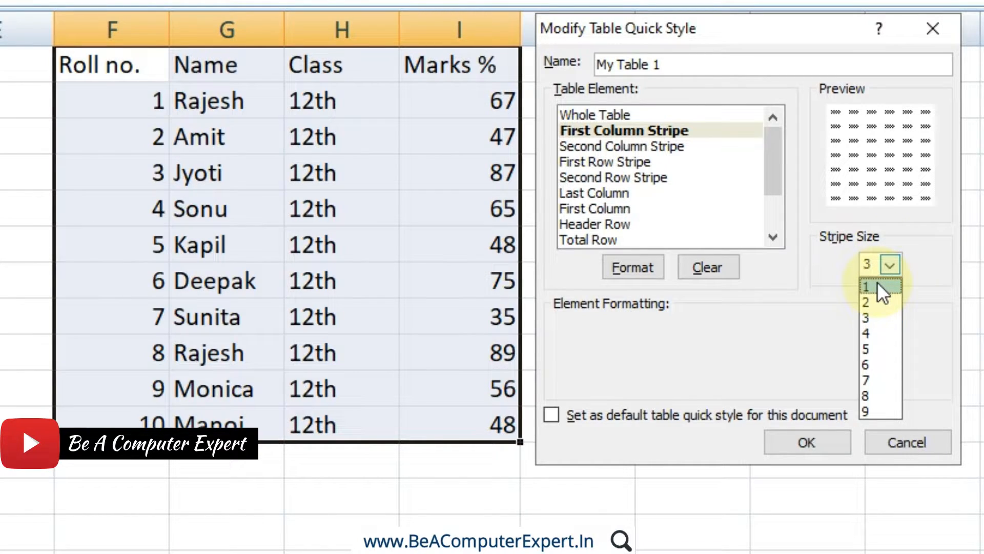
{"action": "left_click", "coordinate": [878, 287]}
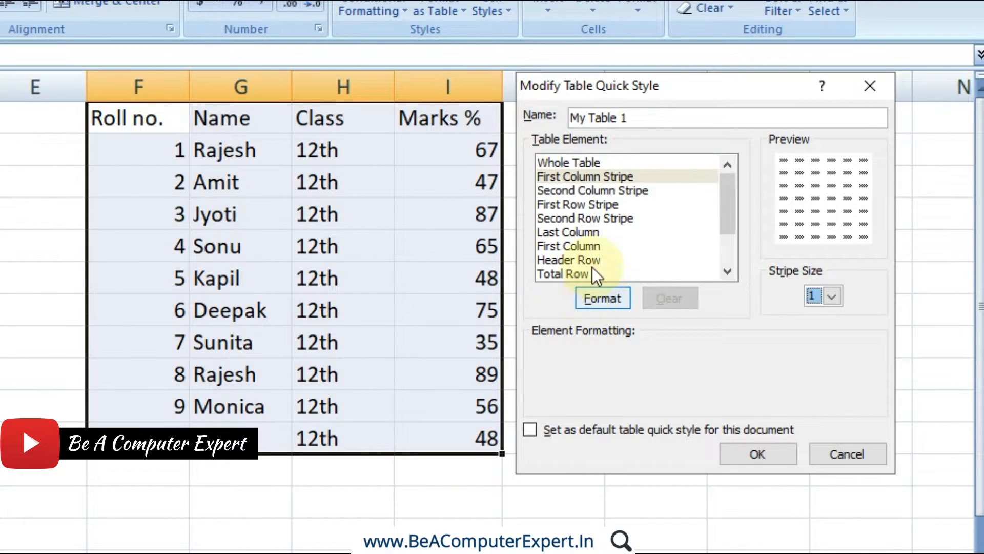
Format the First Column Stripe element of My Table 1 with a light green fill and red font colour.
{"action": "left_click", "coordinate": [574, 176]}
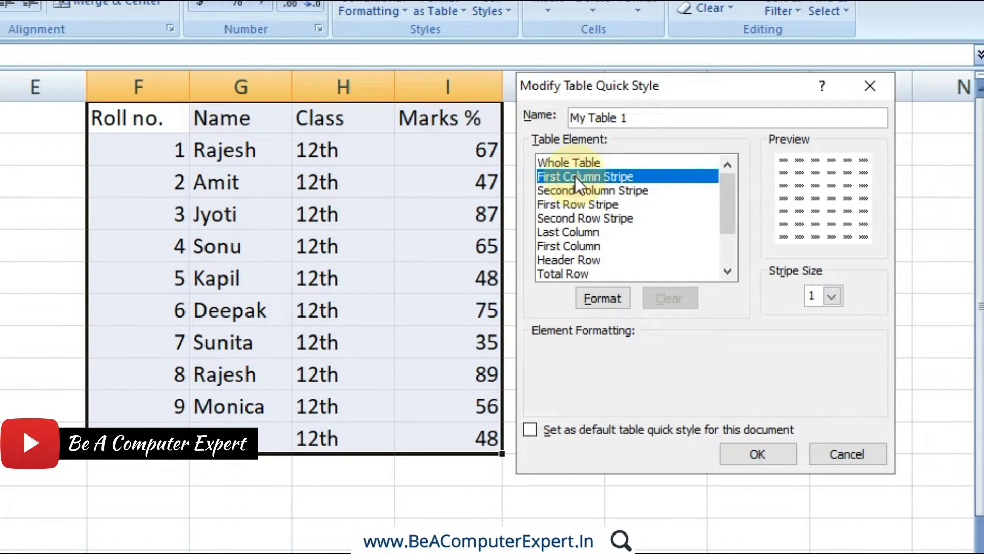
{"action": "left_click", "coordinate": [596, 297]}
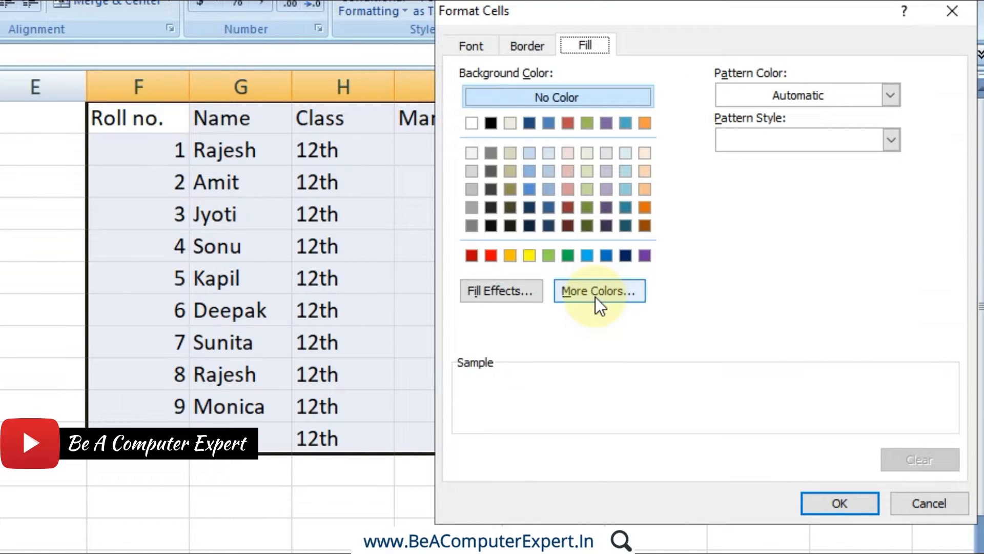
{"action": "left_click", "coordinate": [548, 256]}
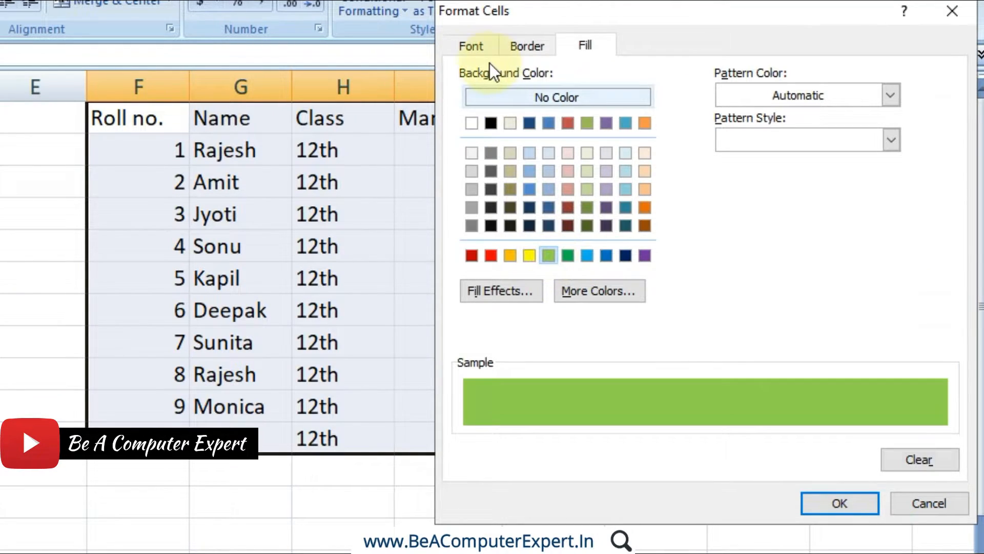
{"action": "left_click", "coordinate": [477, 49]}
{"action": "left_click", "coordinate": [757, 229]}
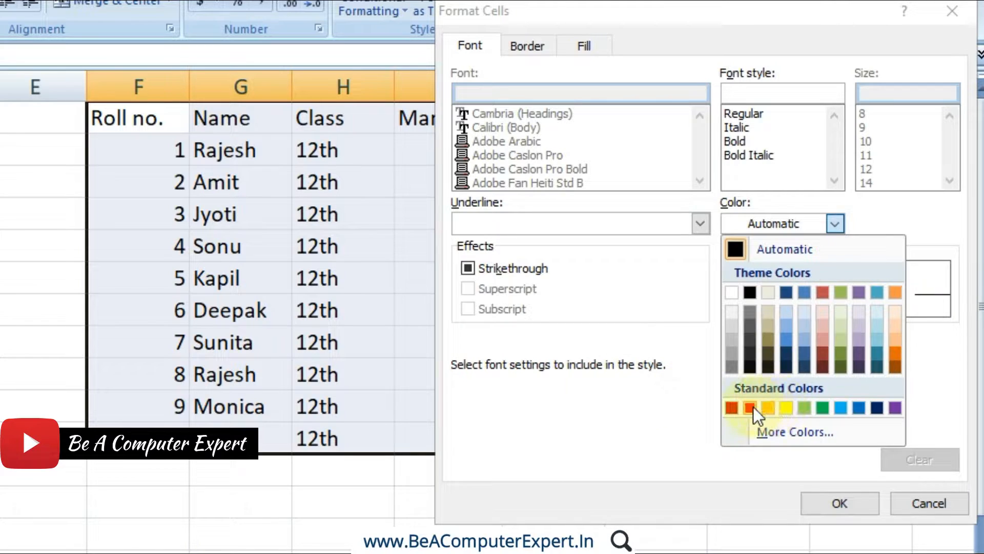
{"action": "left_click", "coordinate": [751, 408]}
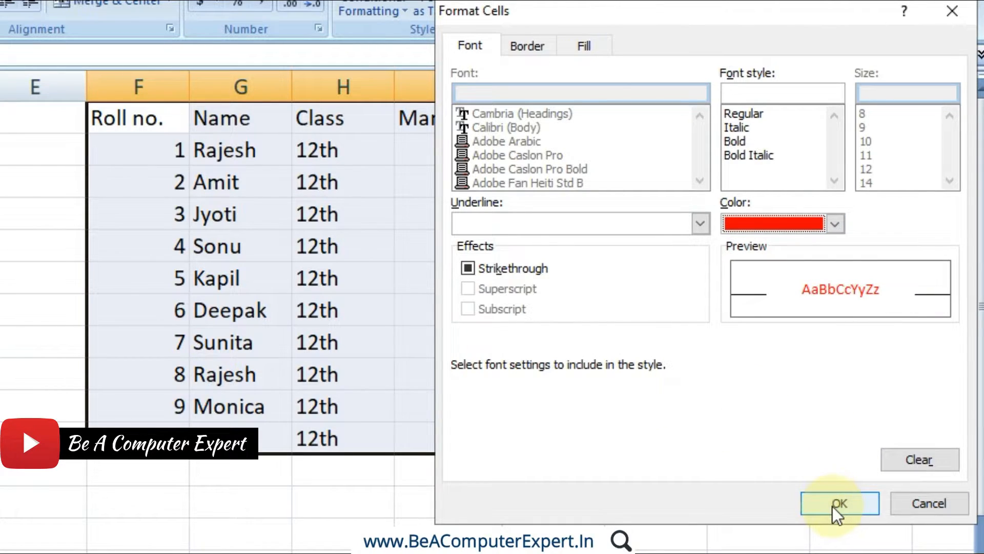
{"action": "left_click", "coordinate": [832, 506]}
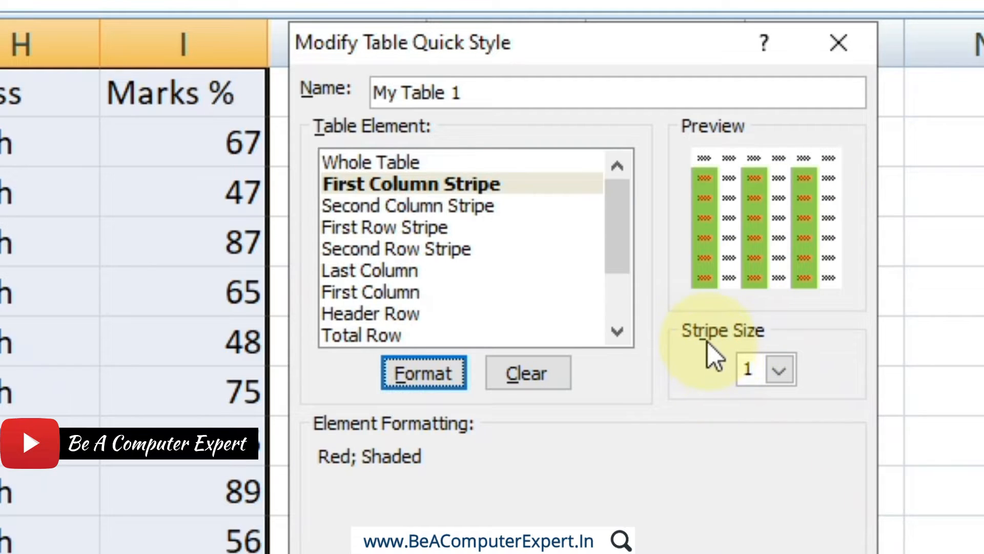
Try stripe size 2 and then 3 for the First Column Stripe element.
{"action": "left_click", "coordinate": [782, 370]}
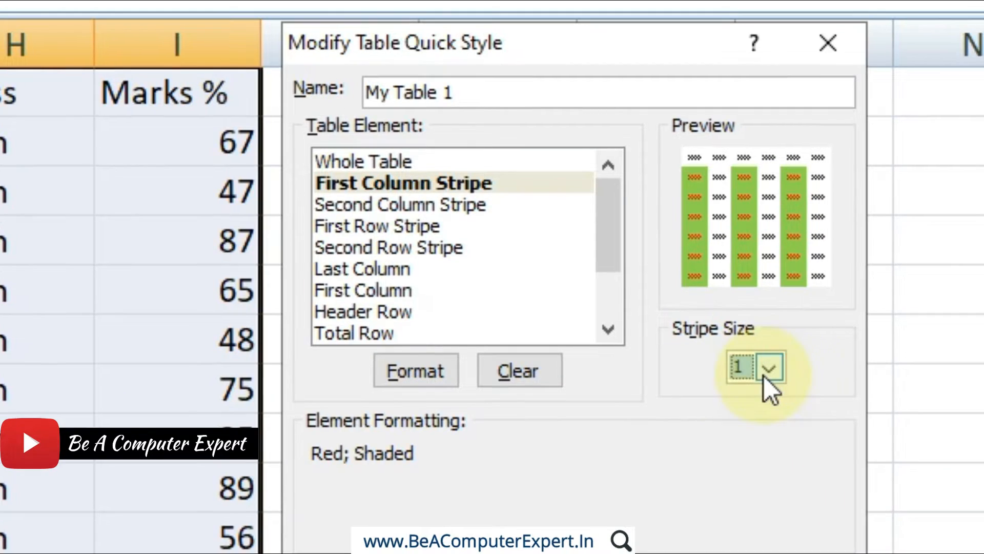
{"action": "left_click", "coordinate": [767, 369]}
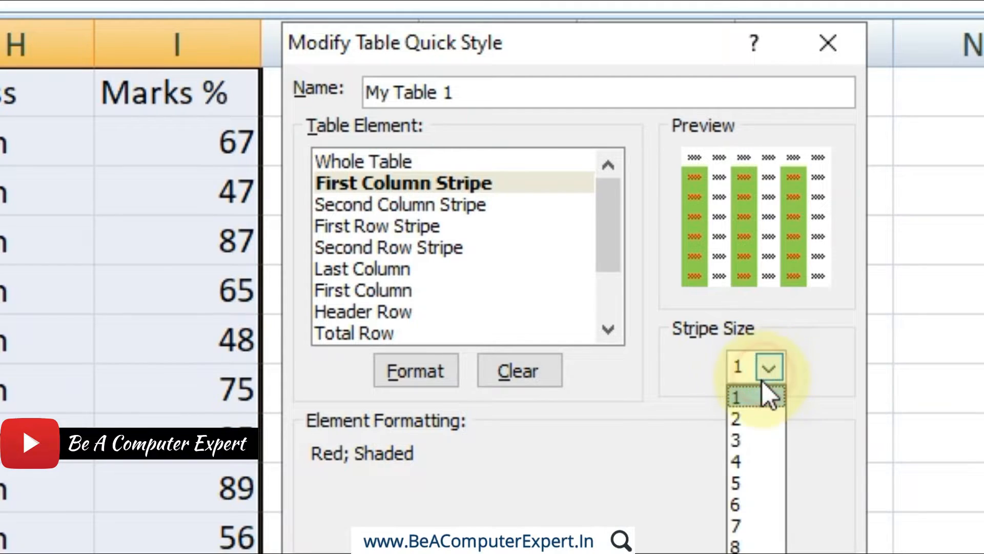
{"action": "left_click", "coordinate": [737, 425]}
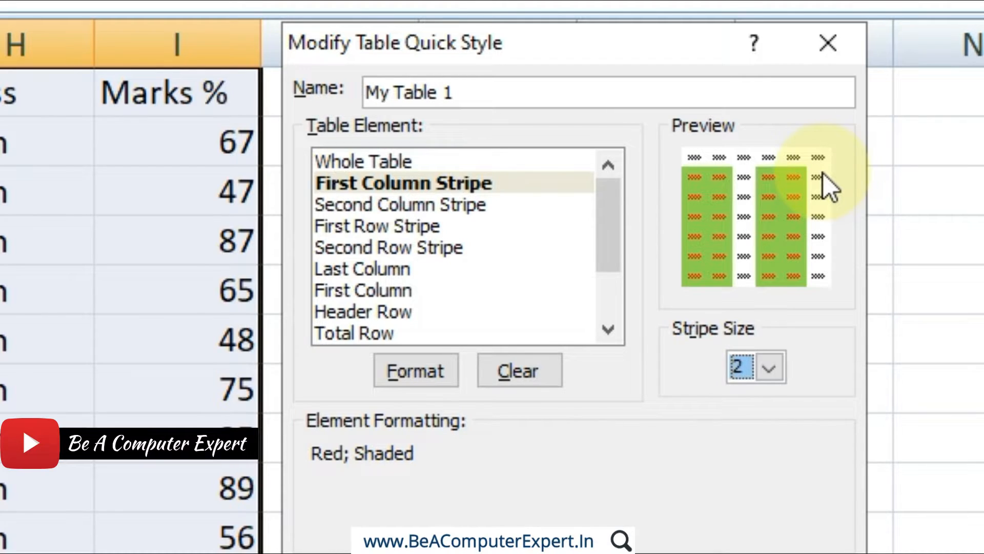
{"action": "left_click", "coordinate": [771, 372]}
{"action": "left_click", "coordinate": [751, 433]}
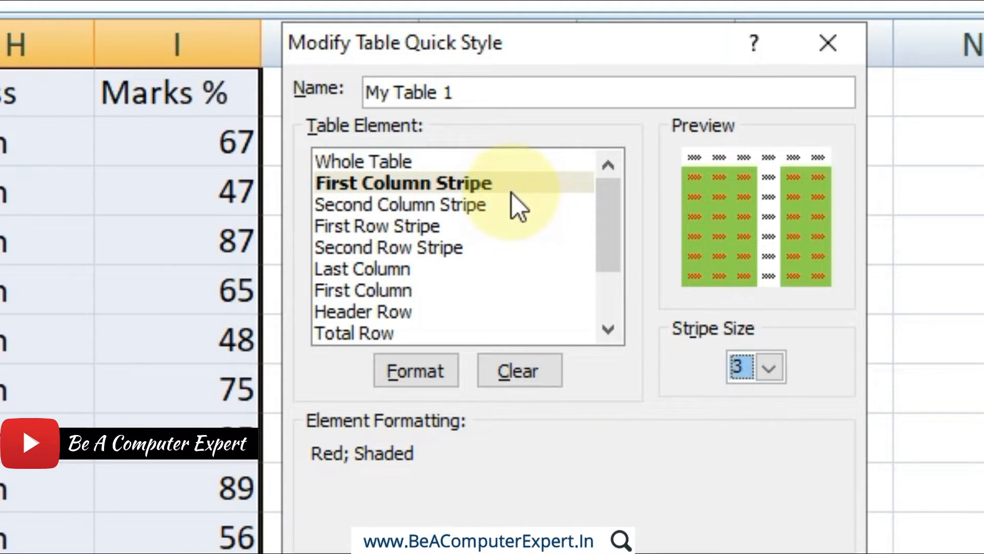
Set the Second Column Stripe element's stripe size to 2 and compare it with the First Column Stripe's size.
{"action": "left_click", "coordinate": [459, 208]}
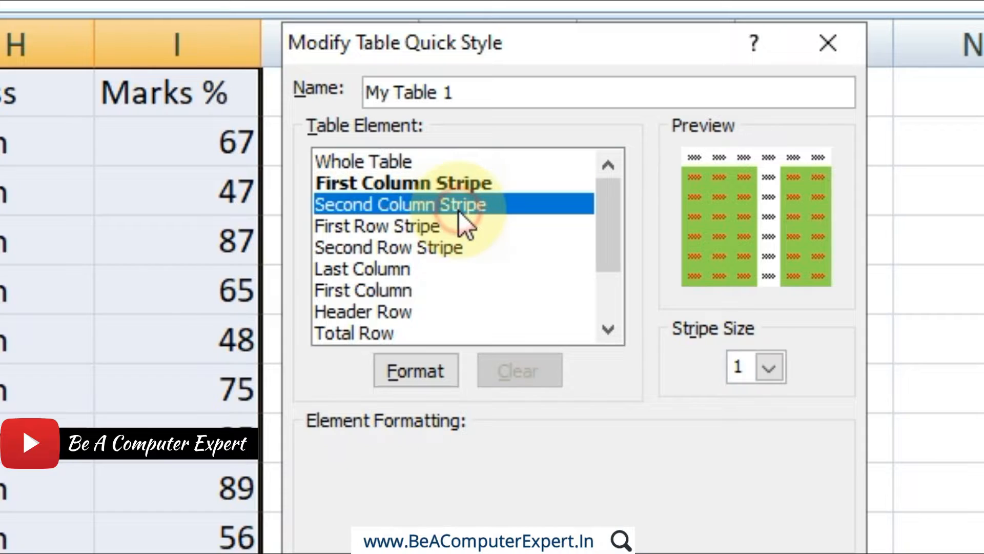
{"action": "left_click", "coordinate": [767, 367]}
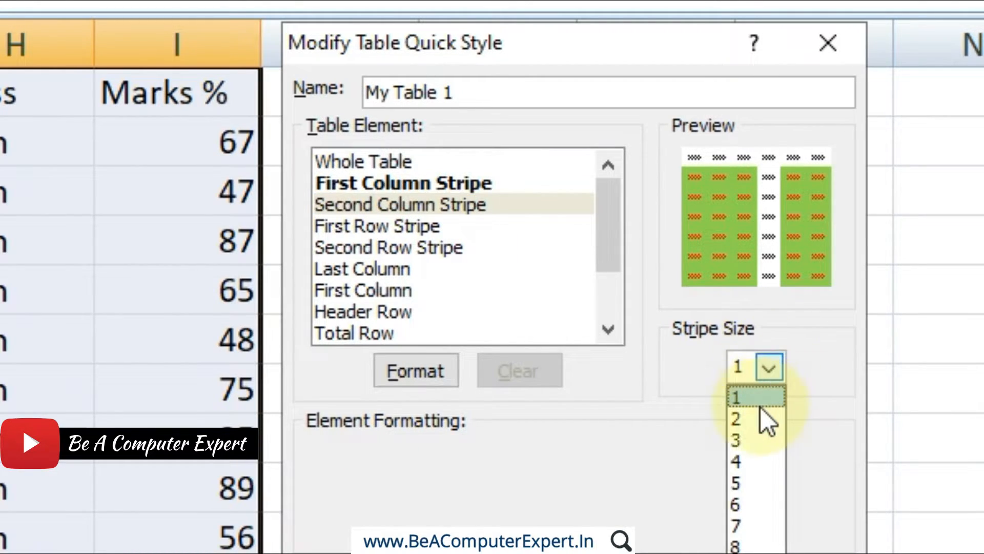
{"action": "left_click", "coordinate": [751, 418]}
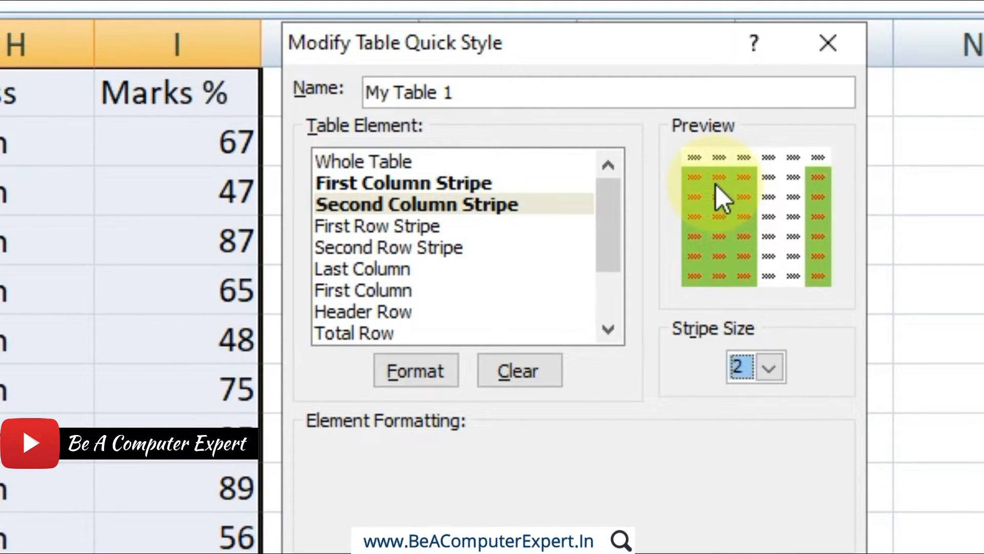
{"action": "left_click", "coordinate": [559, 183]}
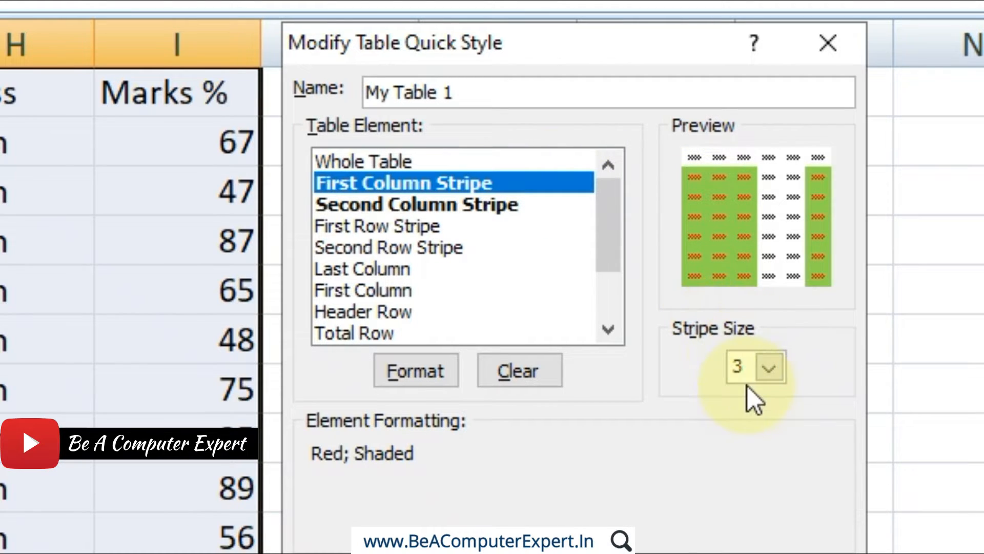
Format the Second Column Stripe element with a light blue fill and dark blue font colour.
{"action": "left_click", "coordinate": [476, 201]}
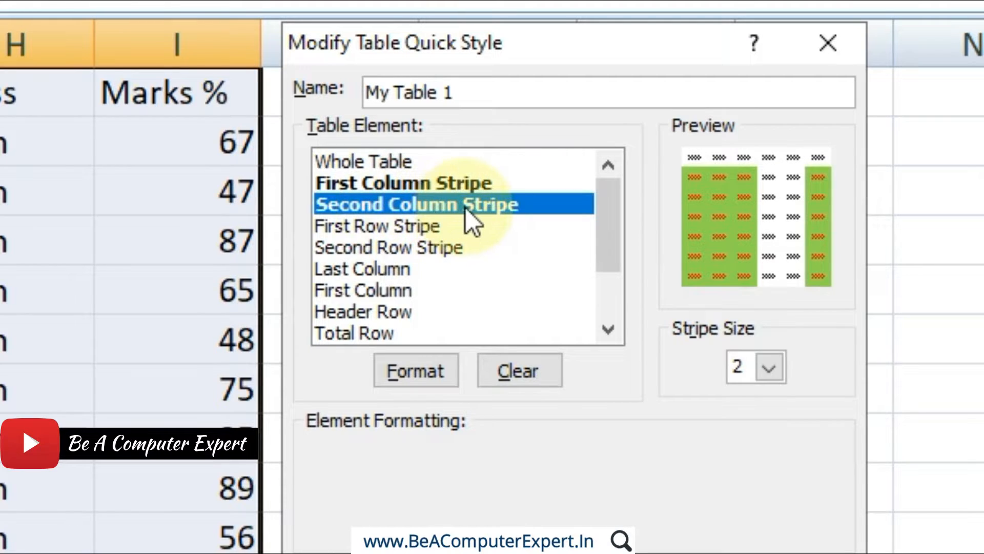
{"action": "left_click", "coordinate": [441, 368]}
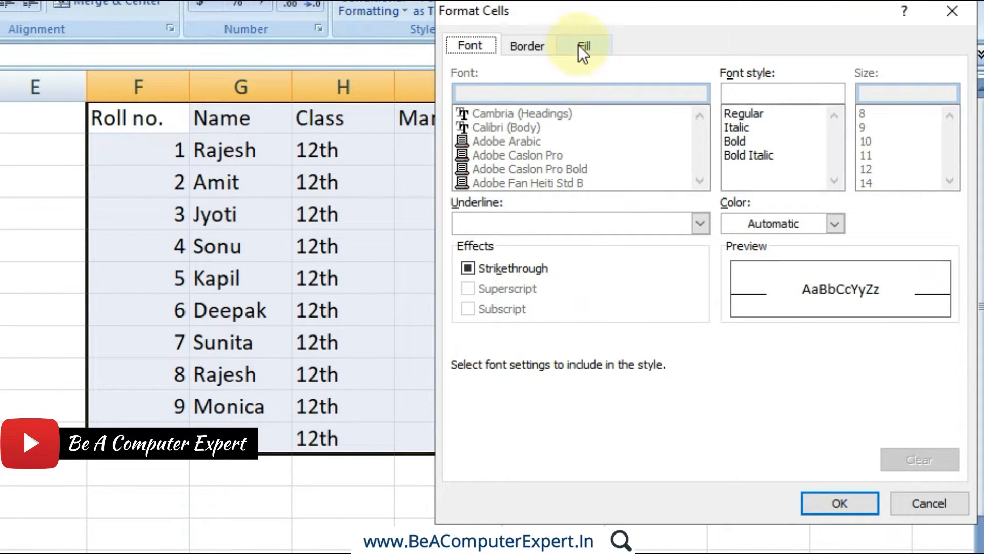
{"action": "left_click", "coordinate": [580, 46]}
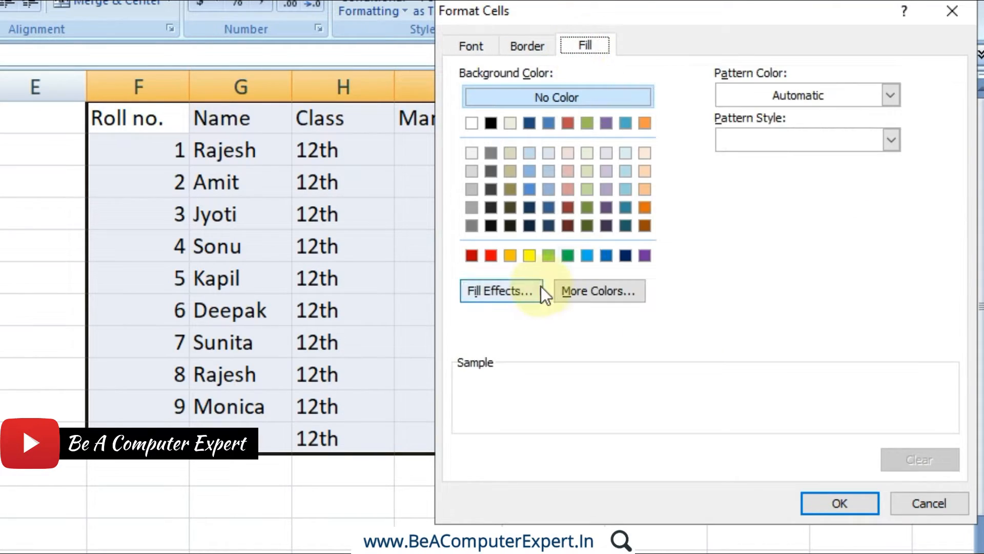
{"action": "left_click", "coordinate": [591, 258]}
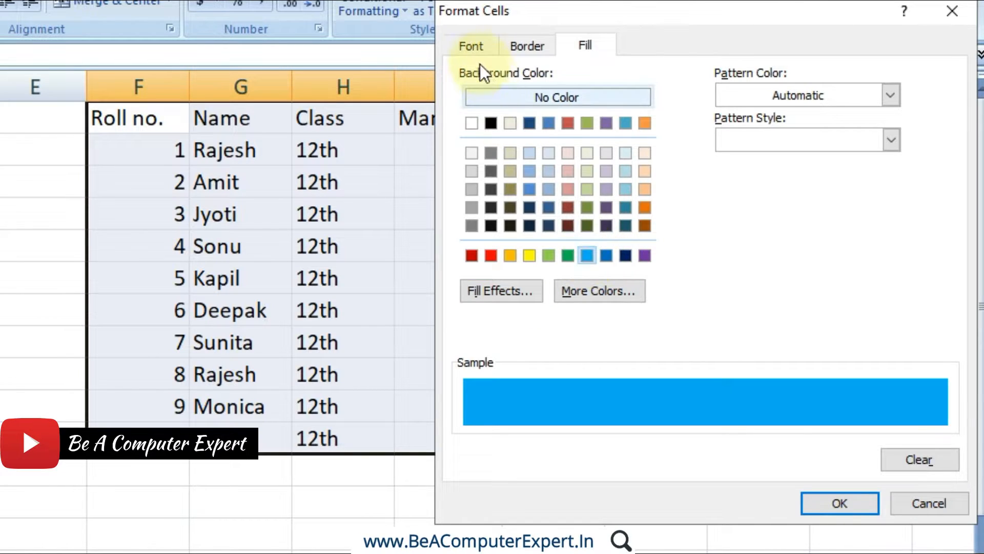
{"action": "left_click", "coordinate": [479, 47]}
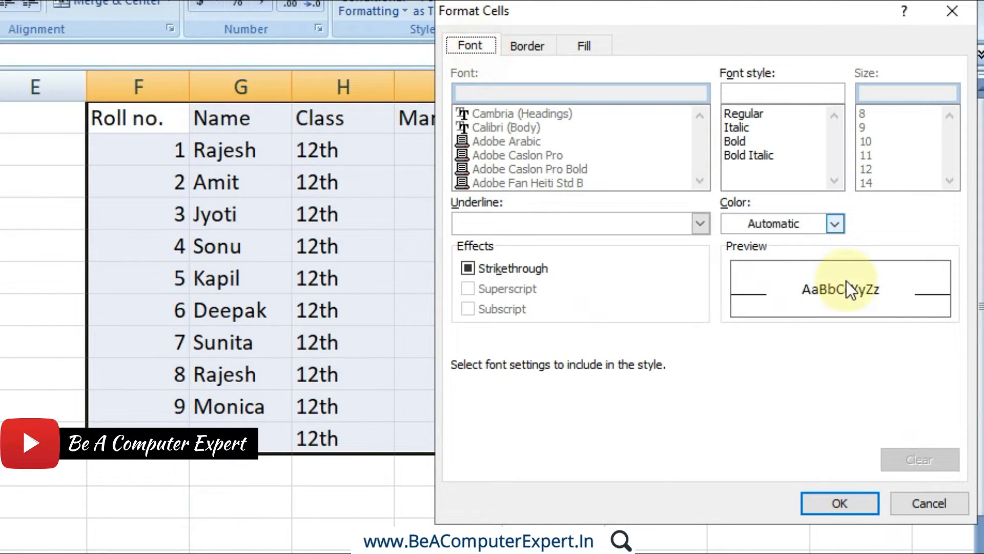
{"action": "left_click", "coordinate": [835, 224]}
{"action": "left_click", "coordinate": [876, 409]}
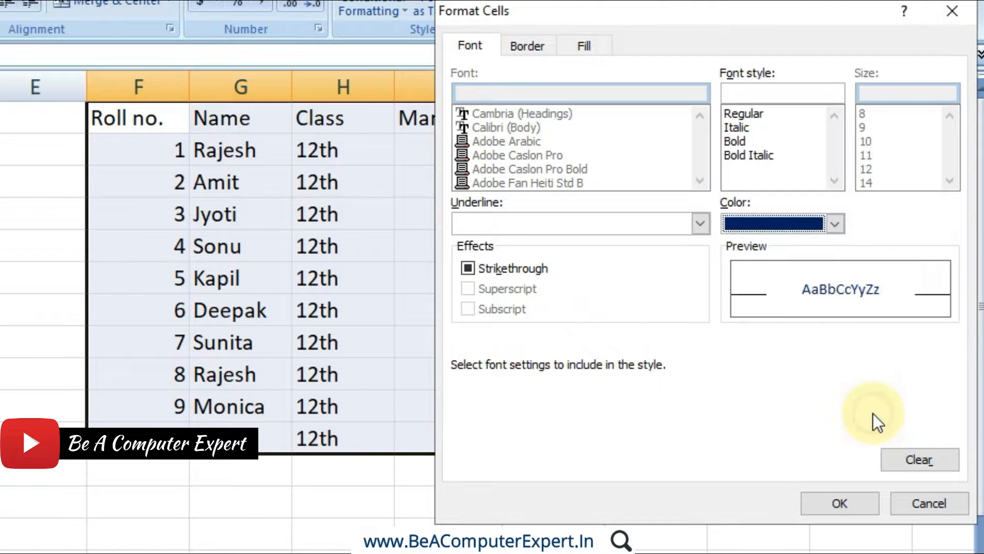
{"action": "left_click", "coordinate": [840, 505]}
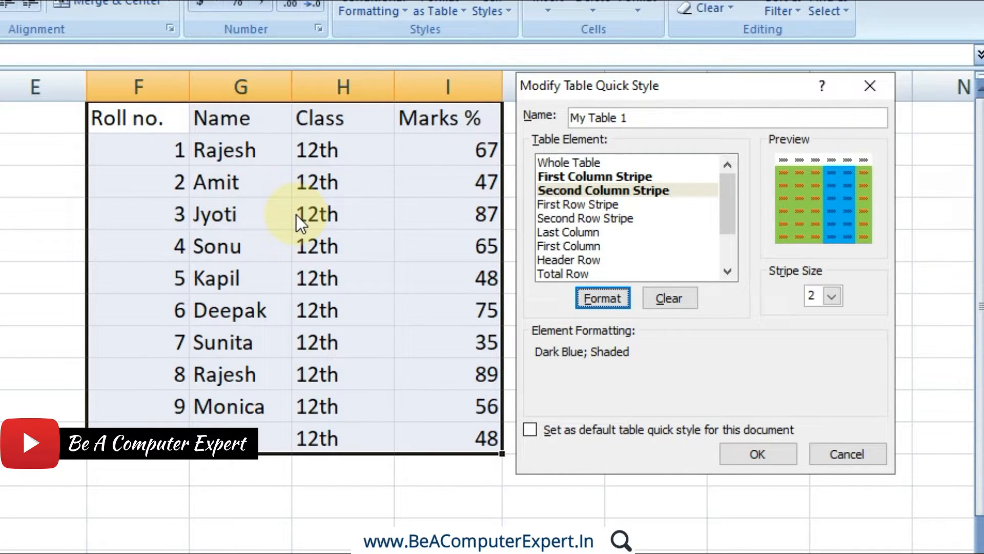
Set the First Column Stripe element's stripe size to 1, check the Second Column Stripe's size, and save the modified style.
{"action": "left_click", "coordinate": [637, 176]}
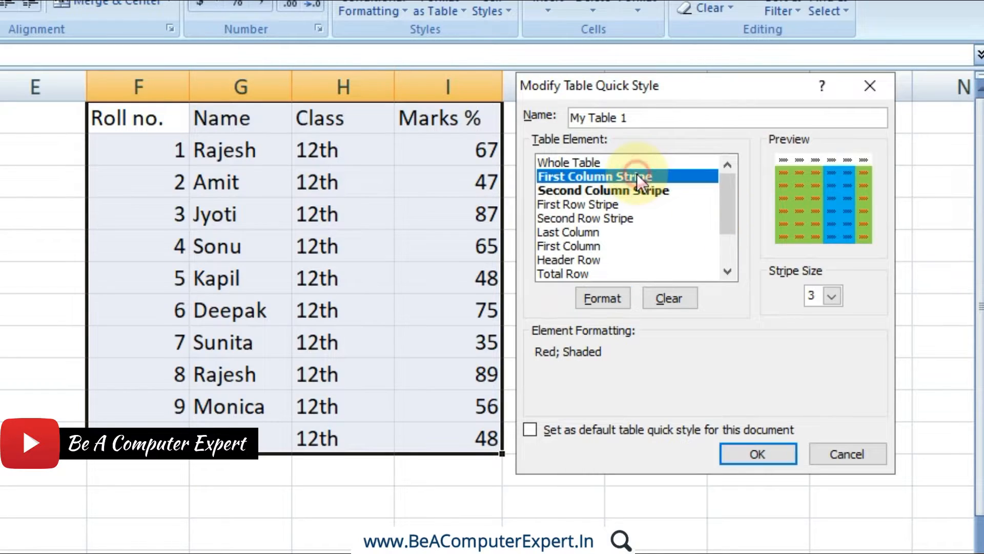
{"action": "left_click", "coordinate": [833, 300]}
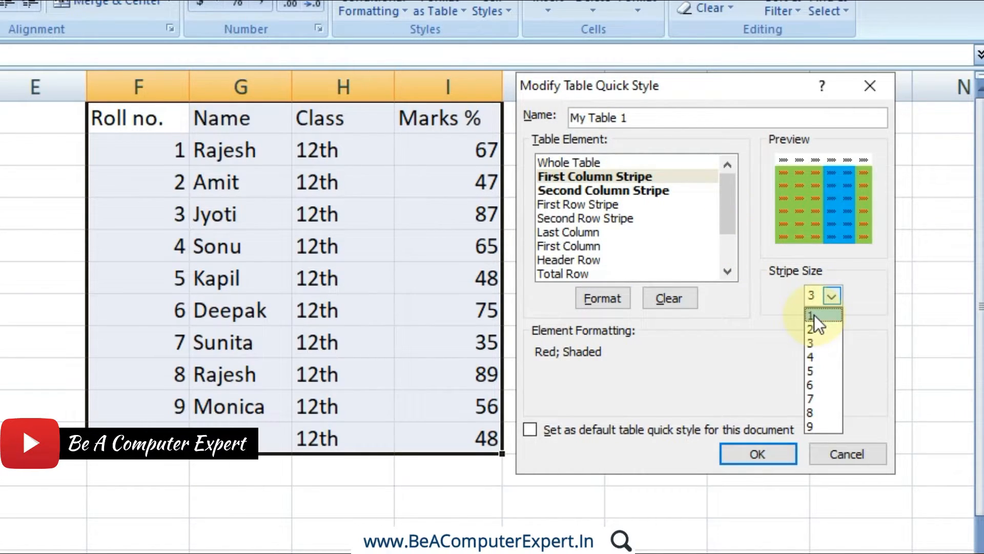
{"action": "left_click", "coordinate": [814, 315]}
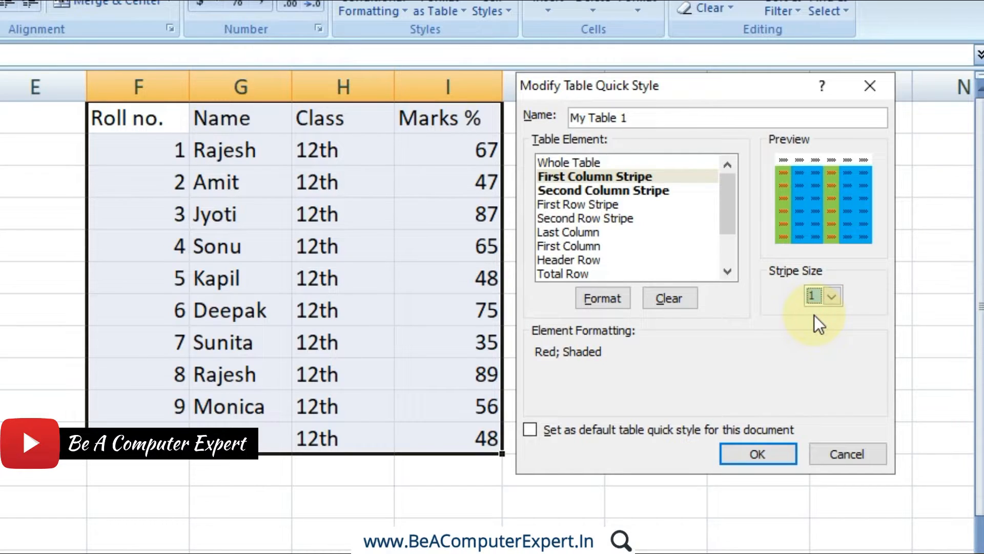
{"action": "left_click", "coordinate": [595, 190]}
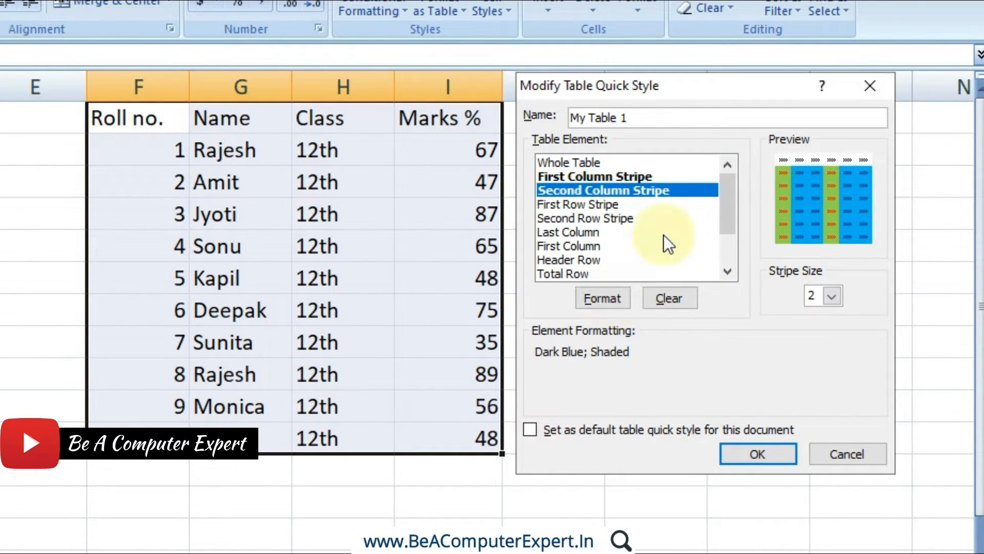
{"action": "left_click", "coordinate": [744, 457]}
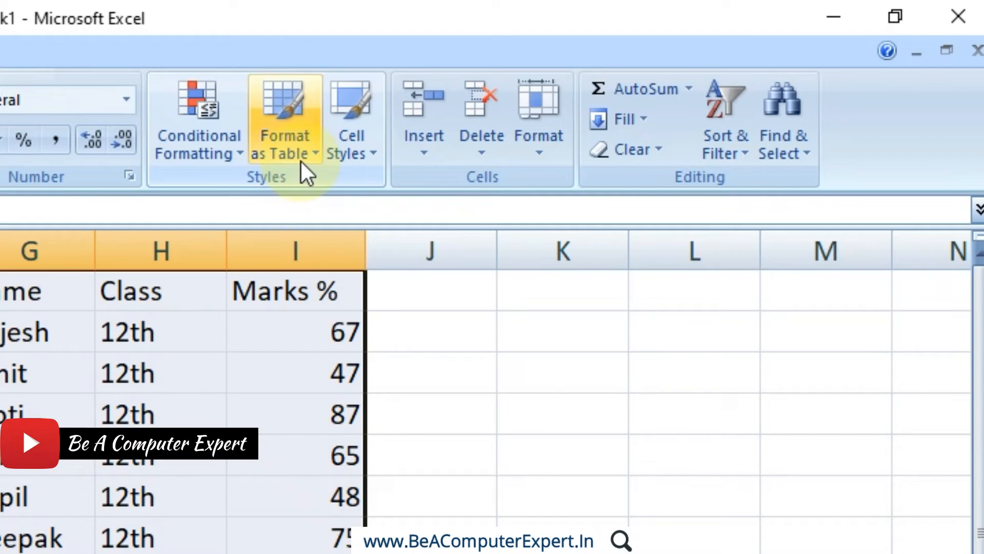
Format F1:I11 as a table with headers using My Table 1 with banded columns, and undo the table formatting.
{"action": "left_click", "coordinate": [301, 162]}
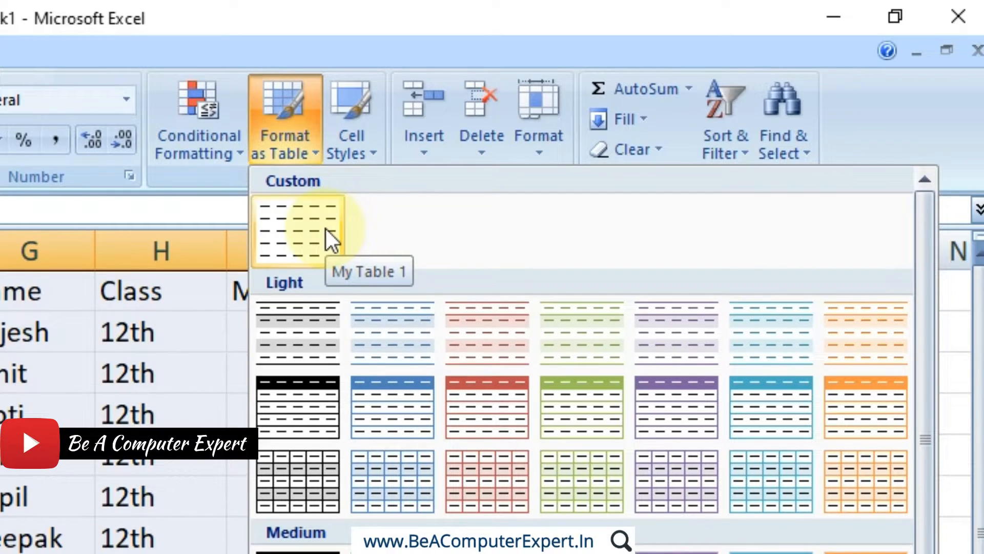
{"action": "left_click", "coordinate": [313, 205]}
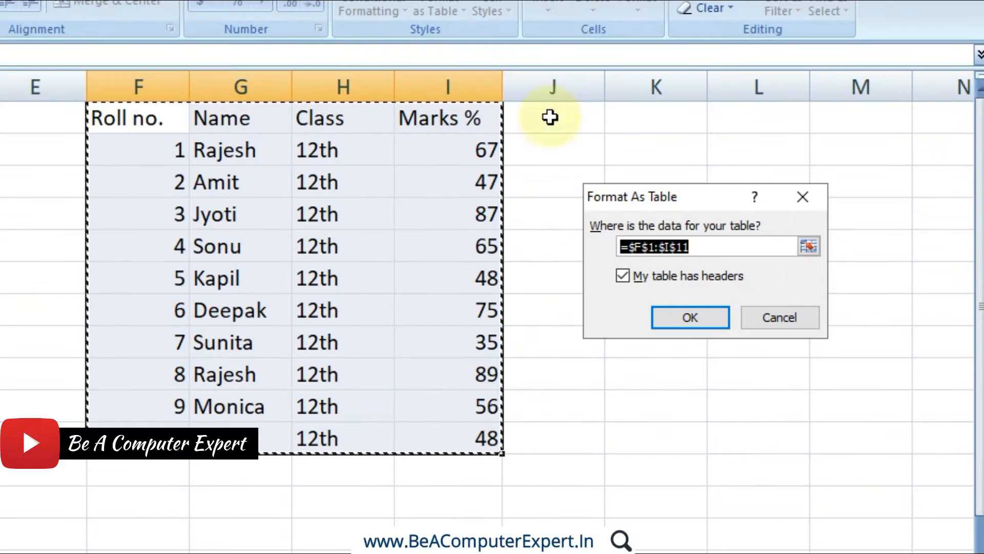
{"action": "left_click", "coordinate": [672, 324]}
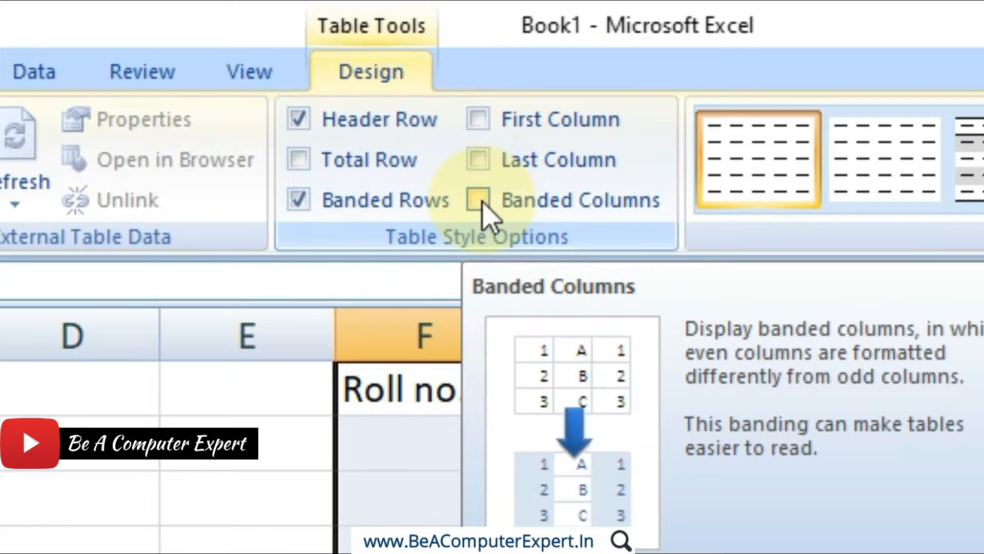
{"action": "left_click", "coordinate": [482, 202]}
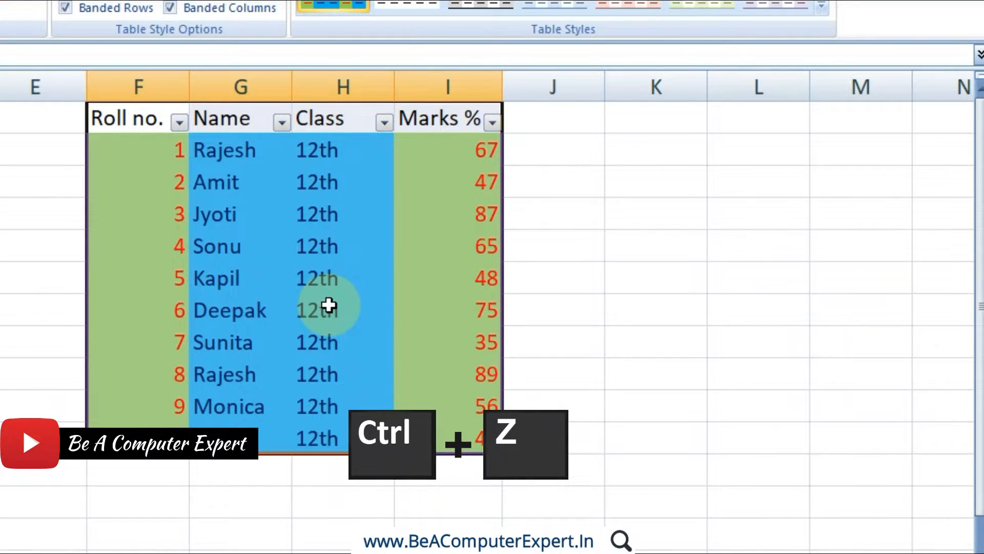
{"action": "key", "text": "ctrl+z"}
{"action": "key", "text": "ctrl+z"}
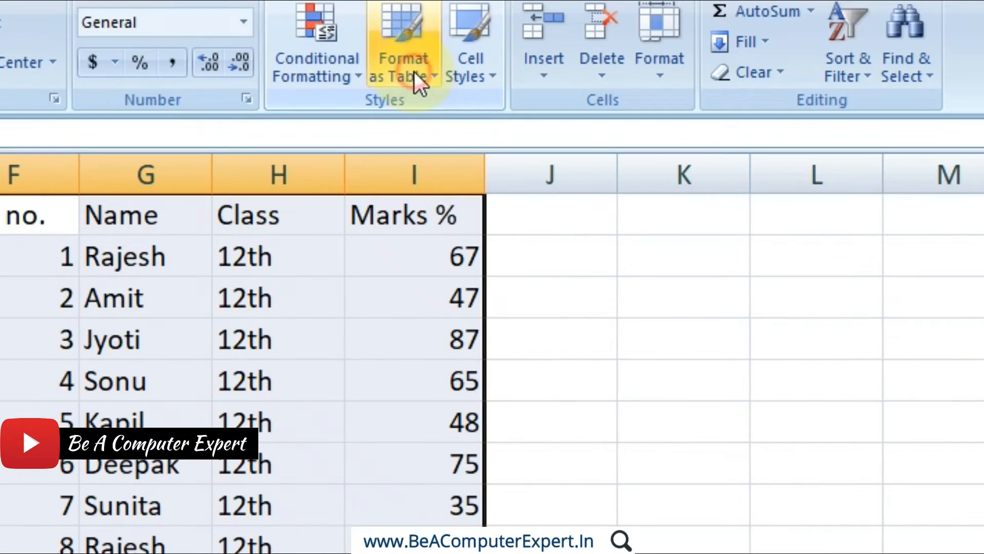
Open the custom table style My Table 1 for modification and clear the Second Column Stripe element's formatting.
{"action": "left_click", "coordinate": [447, 9]}
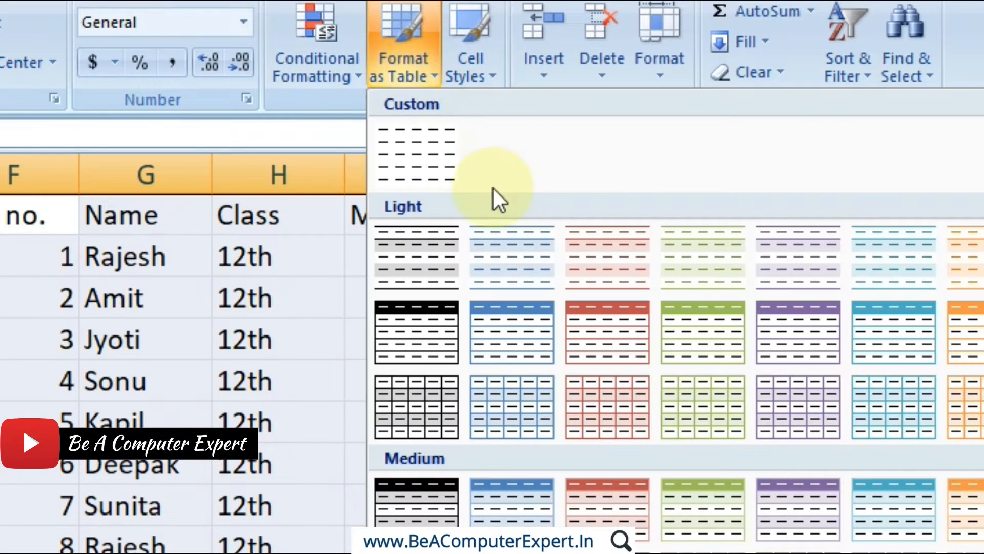
{"action": "right_click", "coordinate": [438, 155]}
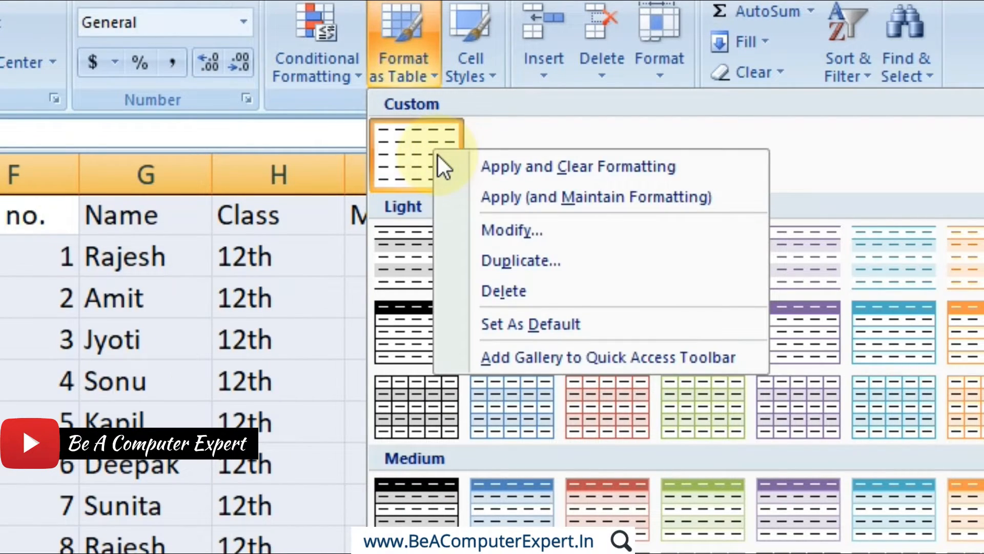
{"action": "left_click", "coordinate": [484, 226]}
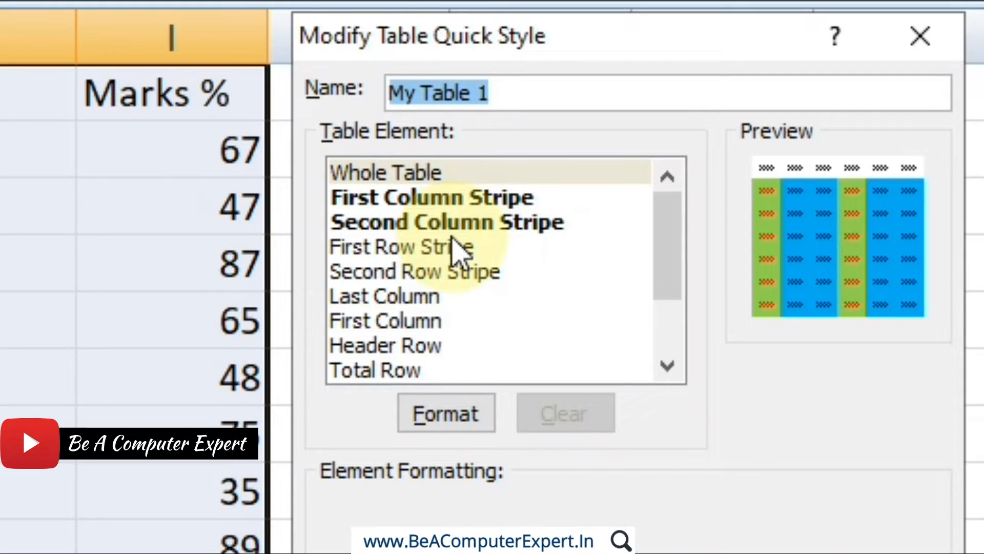
{"action": "left_click", "coordinate": [518, 226]}
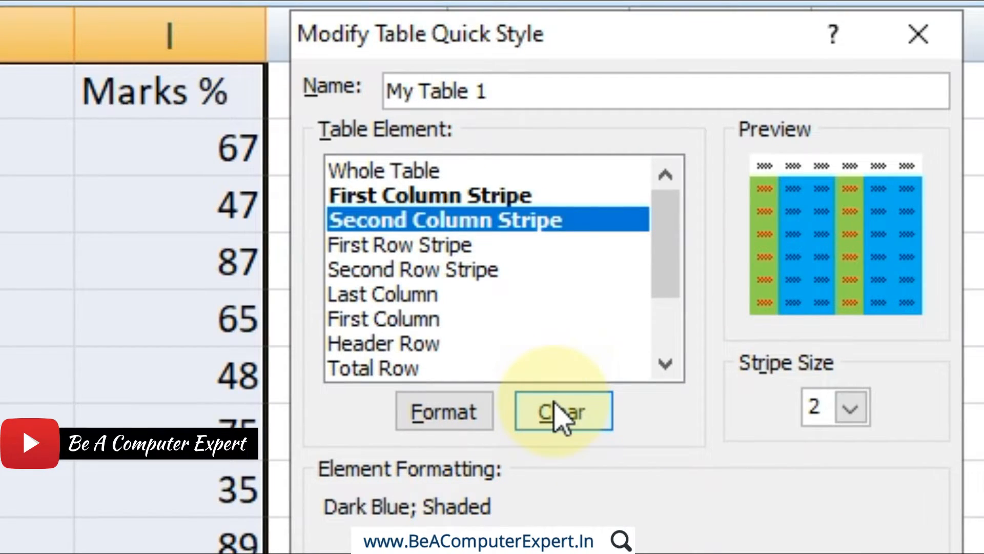
{"action": "left_click", "coordinate": [562, 417]}
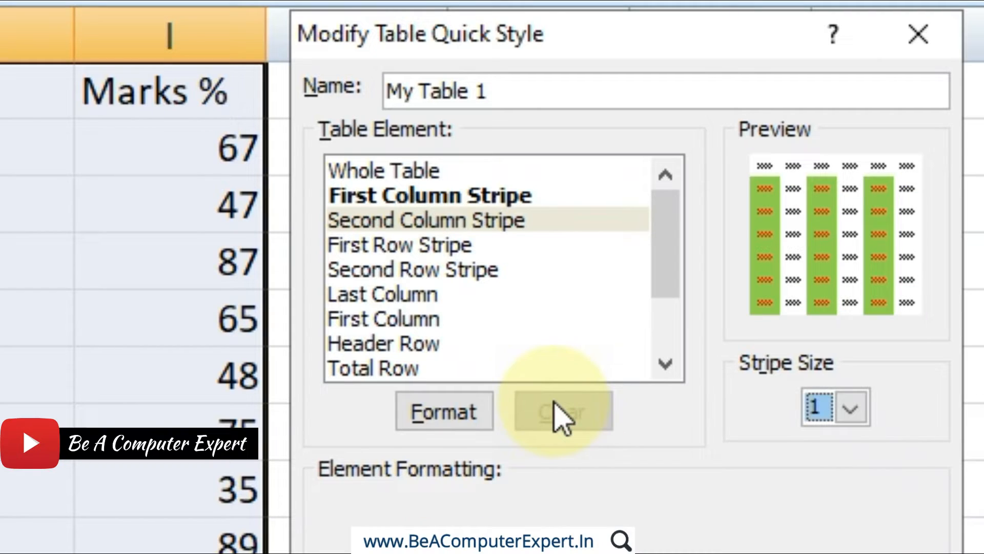
{"action": "left_click", "coordinate": [381, 222]}
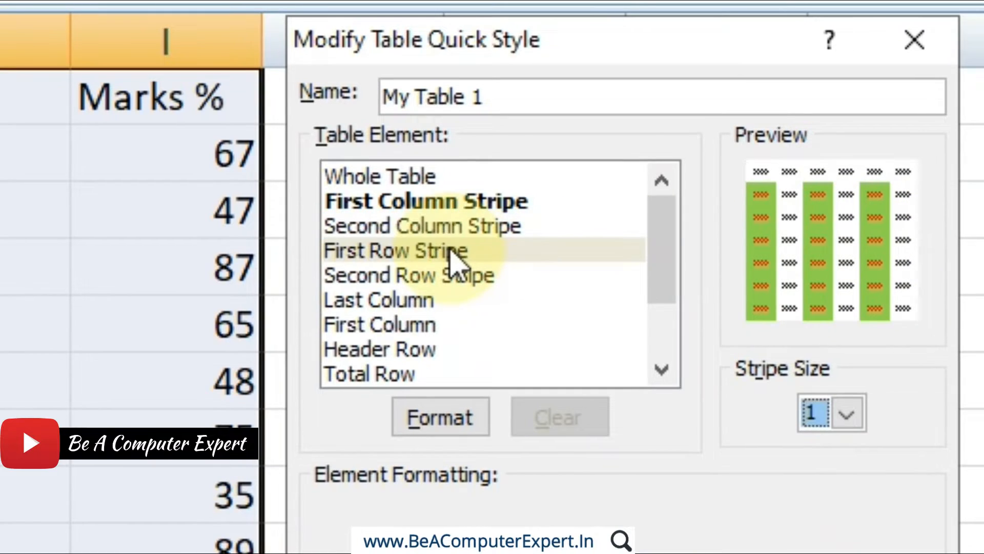
Try a stripe size of 2 on the First Row Stripe element, and clear that element's formatting.
{"action": "left_click", "coordinate": [454, 245]}
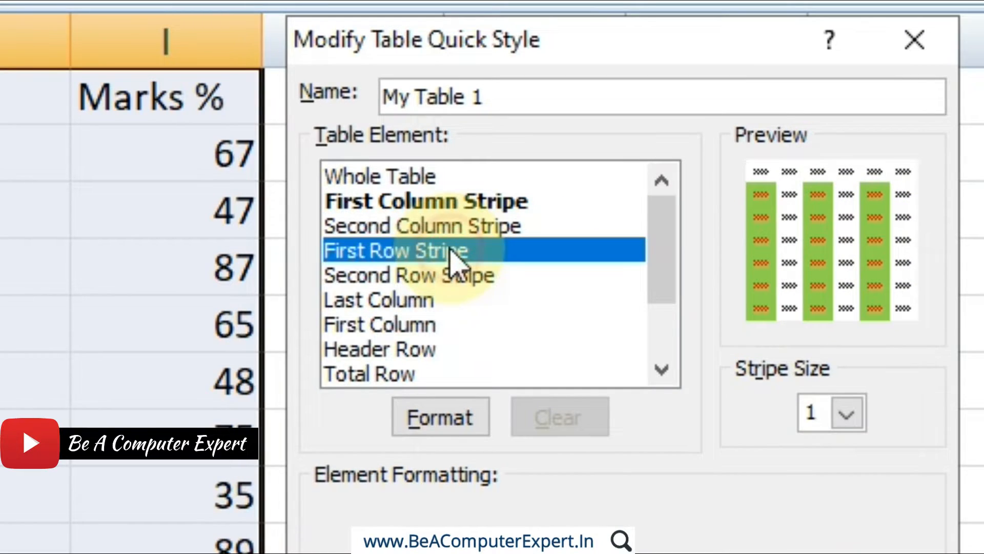
{"action": "left_click", "coordinate": [444, 276]}
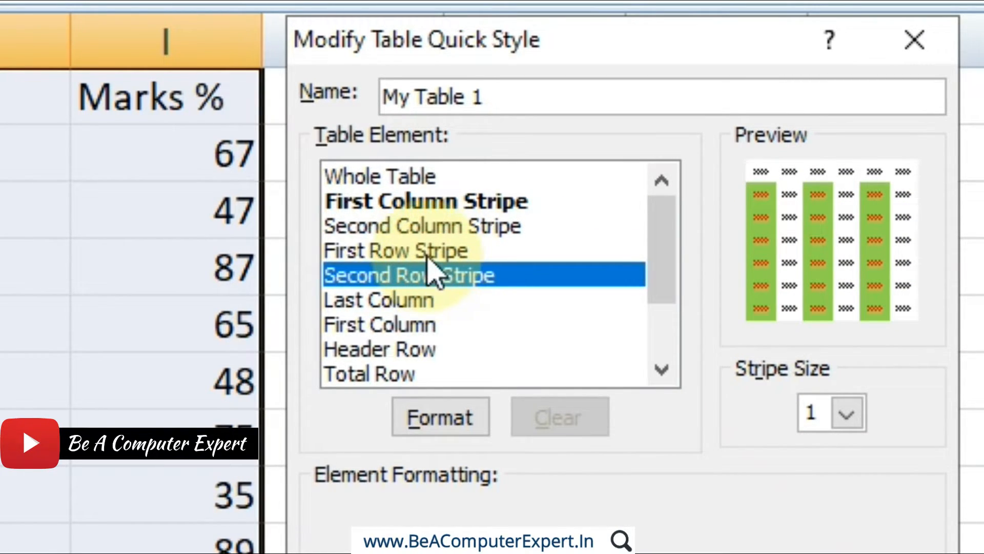
{"action": "left_click", "coordinate": [429, 254]}
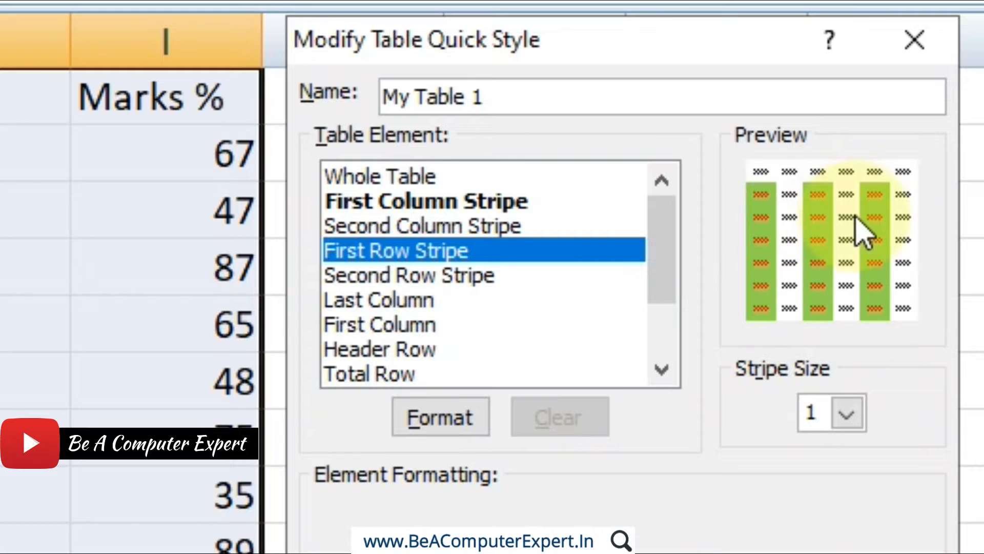
{"action": "left_click", "coordinate": [847, 413]}
{"action": "left_click", "coordinate": [820, 472]}
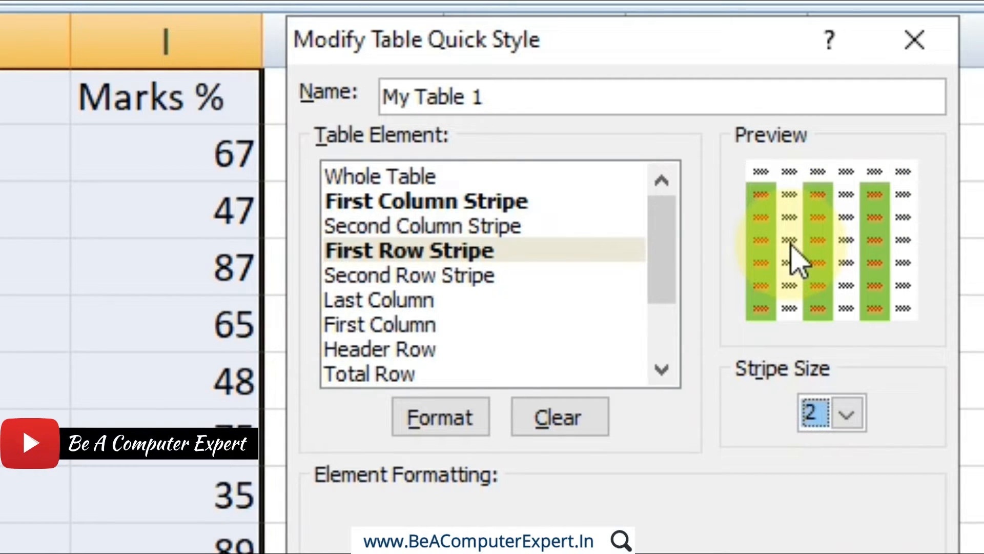
{"action": "left_click", "coordinate": [577, 425]}
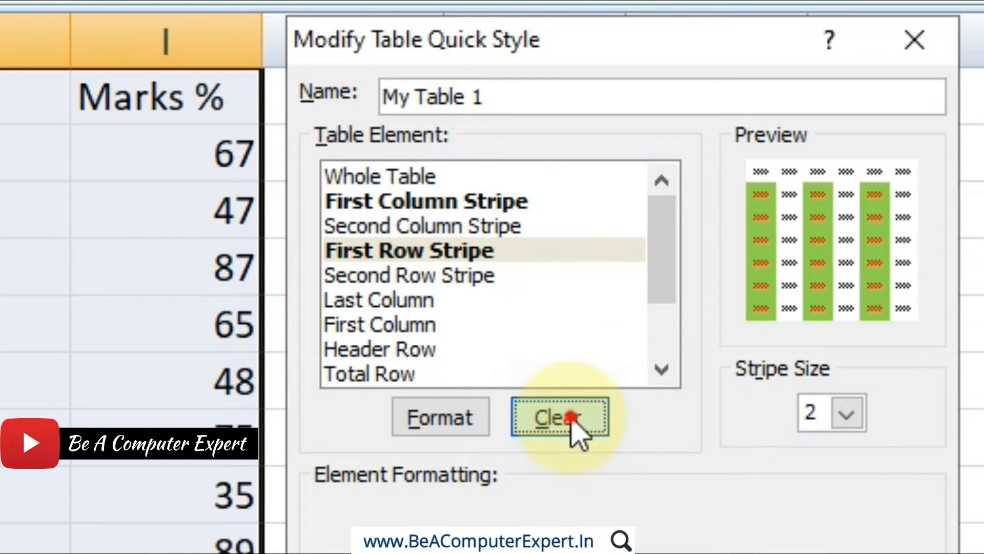
Review the Last Column, First Column and Header Row elements available in the table style.
{"action": "left_click", "coordinate": [404, 301]}
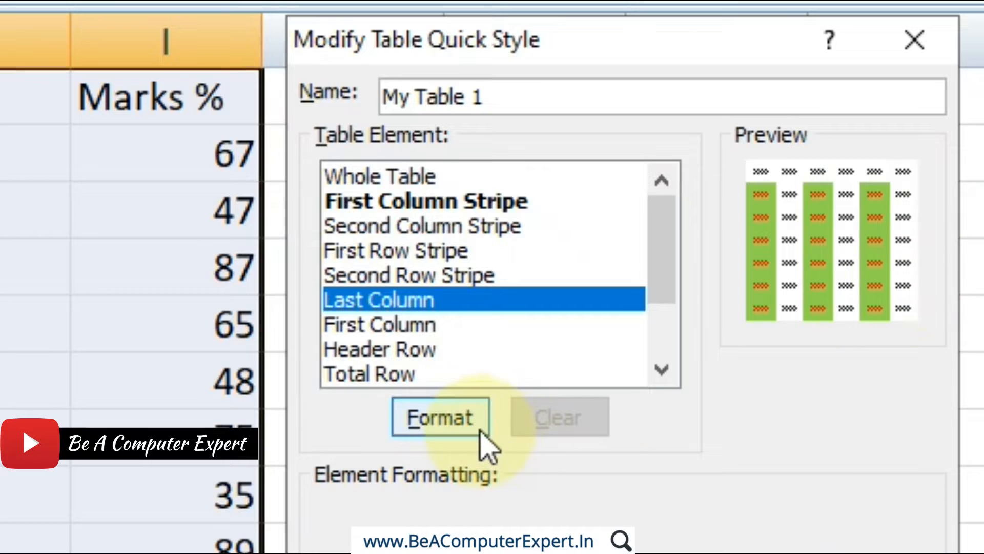
{"action": "left_click", "coordinate": [402, 326]}
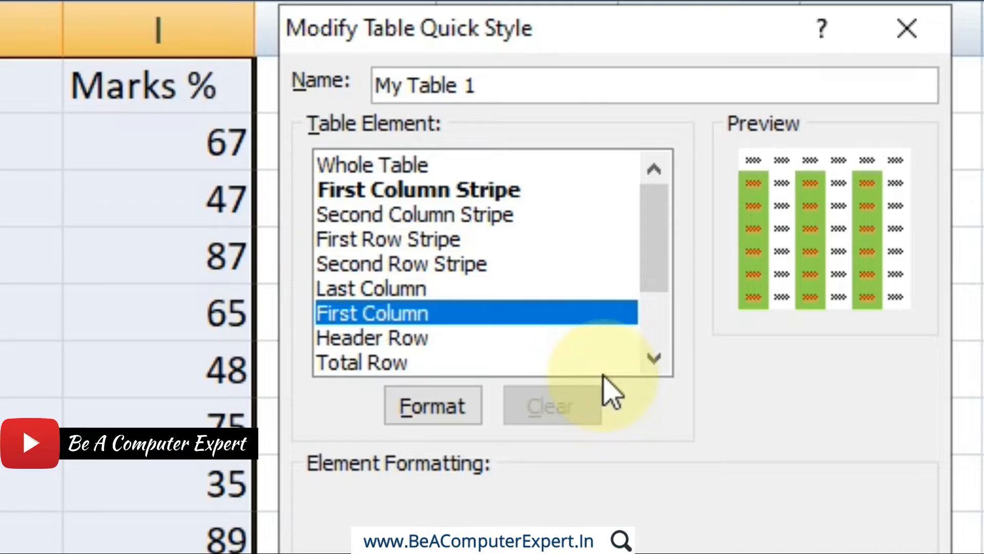
{"action": "left_click", "coordinate": [654, 359]}
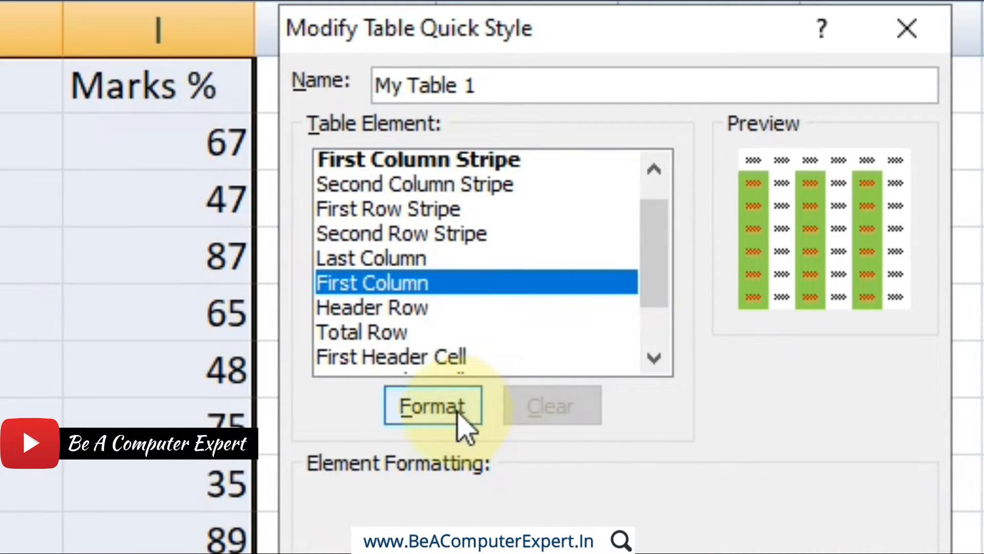
{"action": "left_click", "coordinate": [371, 308]}
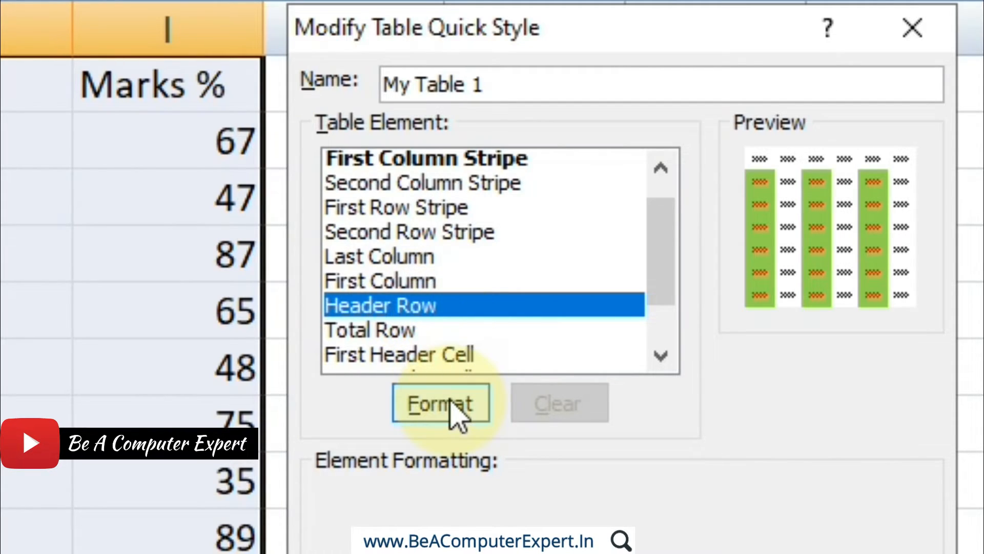
Format the Total Row element with a dark blue fill and yellow font colour, and save the modified style.
{"action": "left_click", "coordinate": [363, 331]}
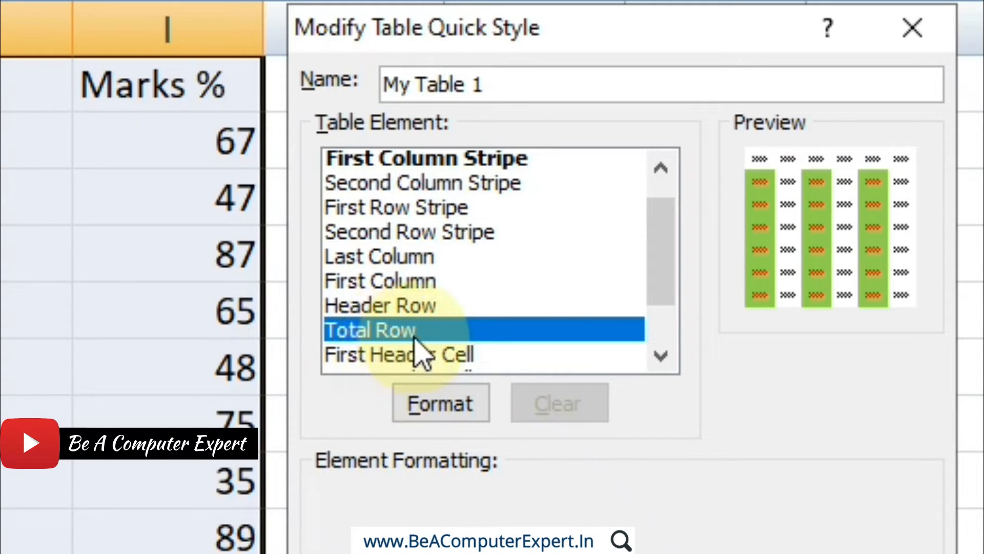
{"action": "left_click", "coordinate": [450, 416]}
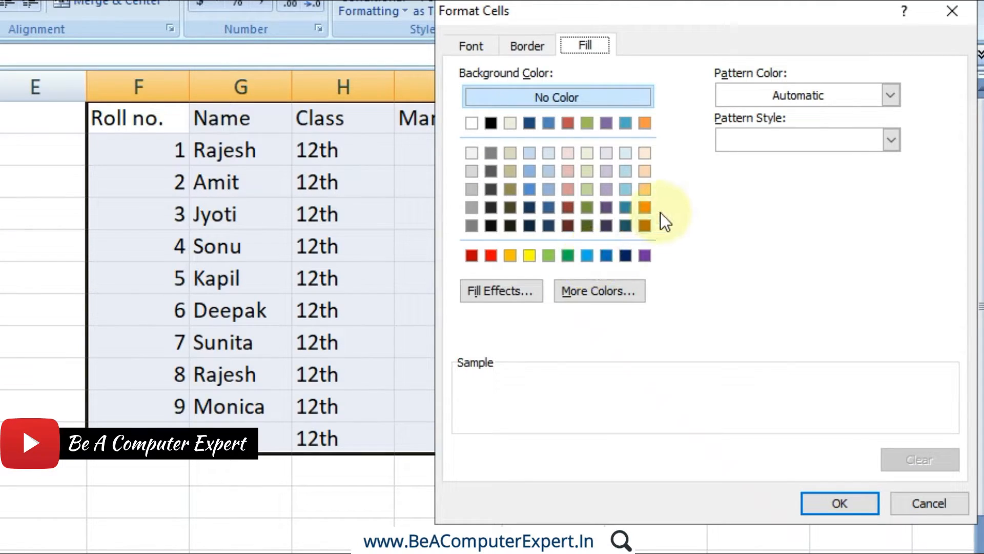
{"action": "left_click", "coordinate": [587, 255]}
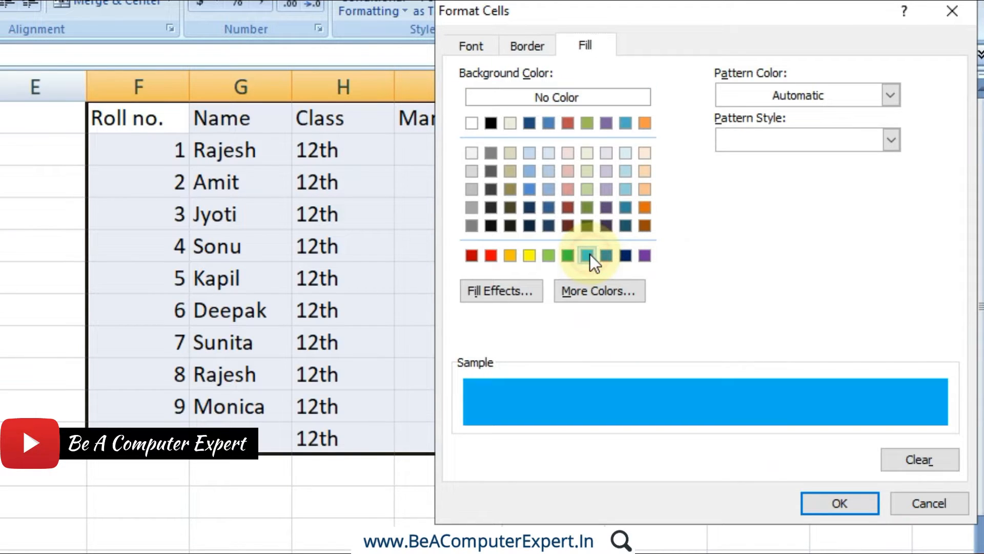
{"action": "left_click", "coordinate": [624, 256]}
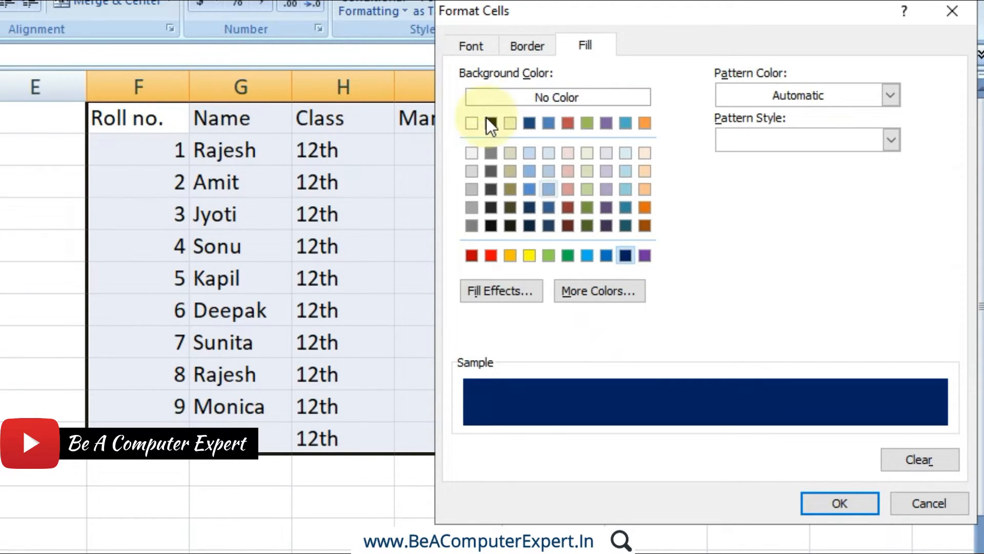
{"action": "left_click", "coordinate": [477, 47]}
{"action": "left_click", "coordinate": [789, 217]}
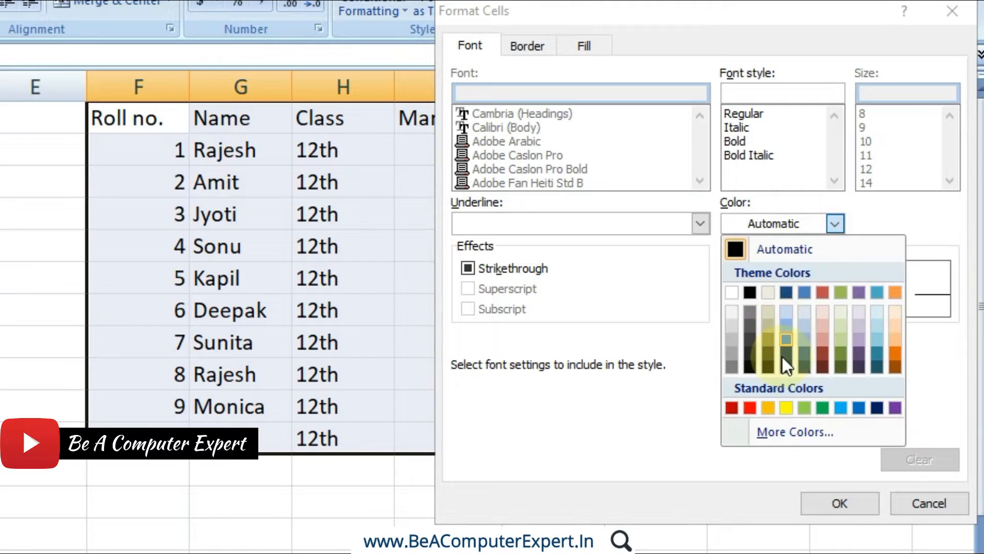
{"action": "left_click", "coordinate": [784, 412]}
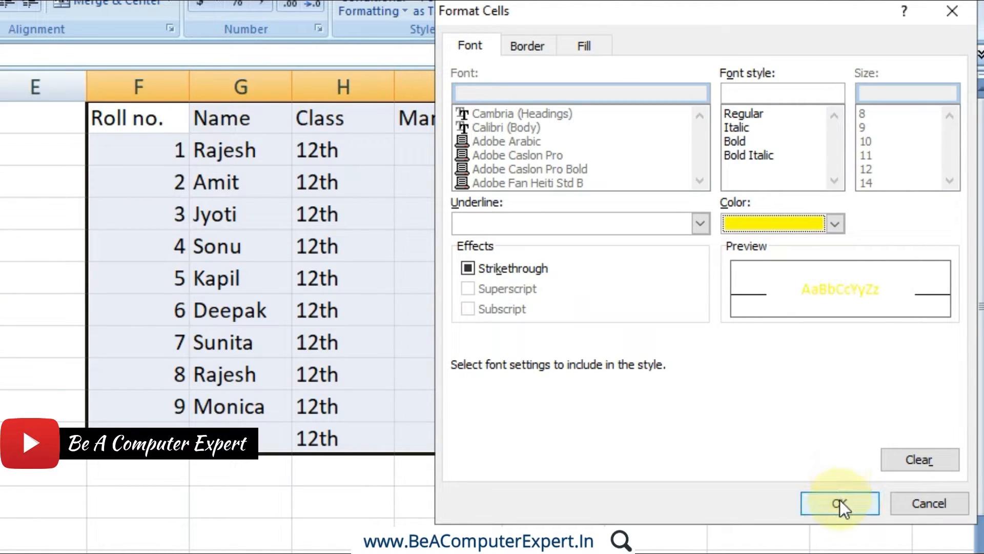
{"action": "left_click", "coordinate": [839, 500]}
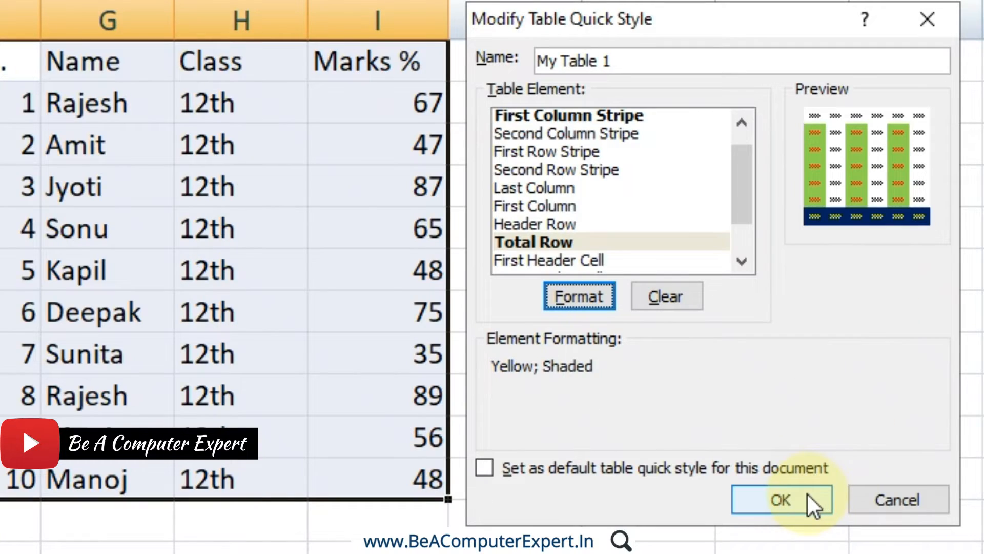
{"action": "left_click", "coordinate": [807, 501]}
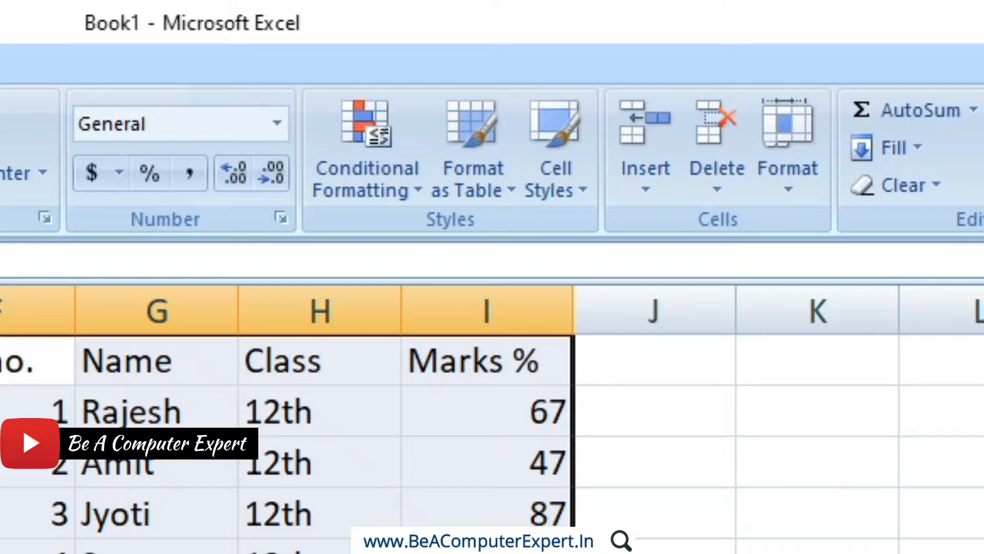
Format F1:I11 as a table using My Table 1 and turn on the total row.
{"action": "left_click", "coordinate": [497, 197]}
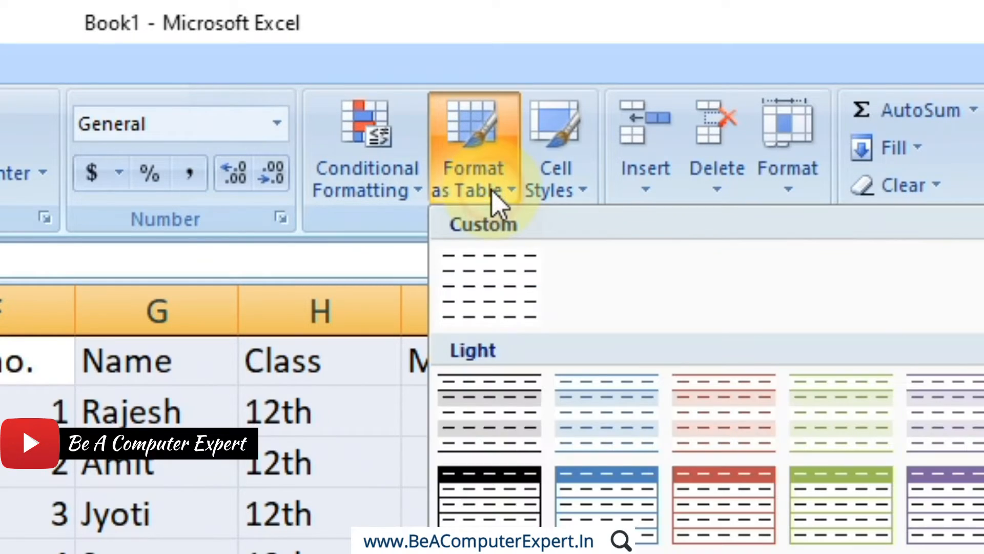
{"action": "left_click", "coordinate": [518, 297]}
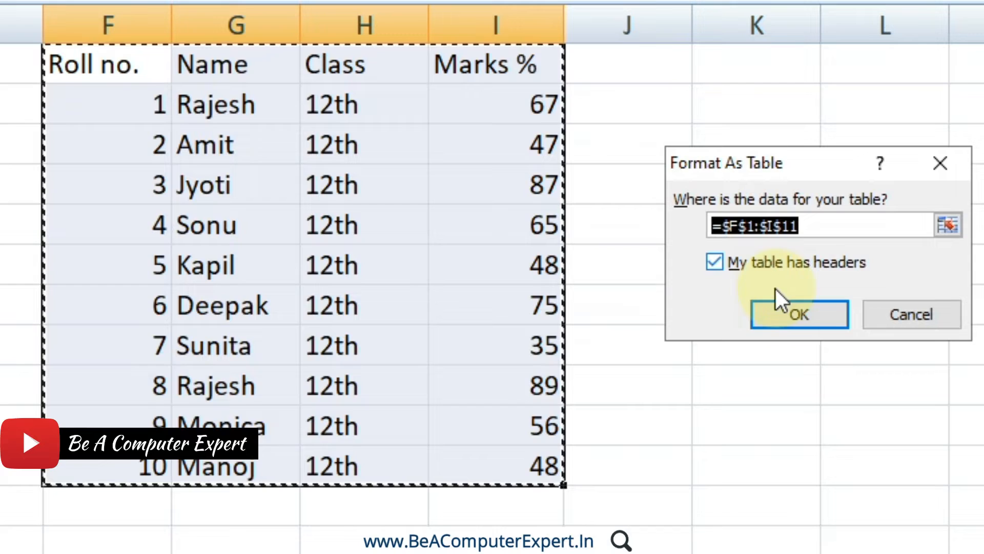
{"action": "left_click", "coordinate": [780, 315]}
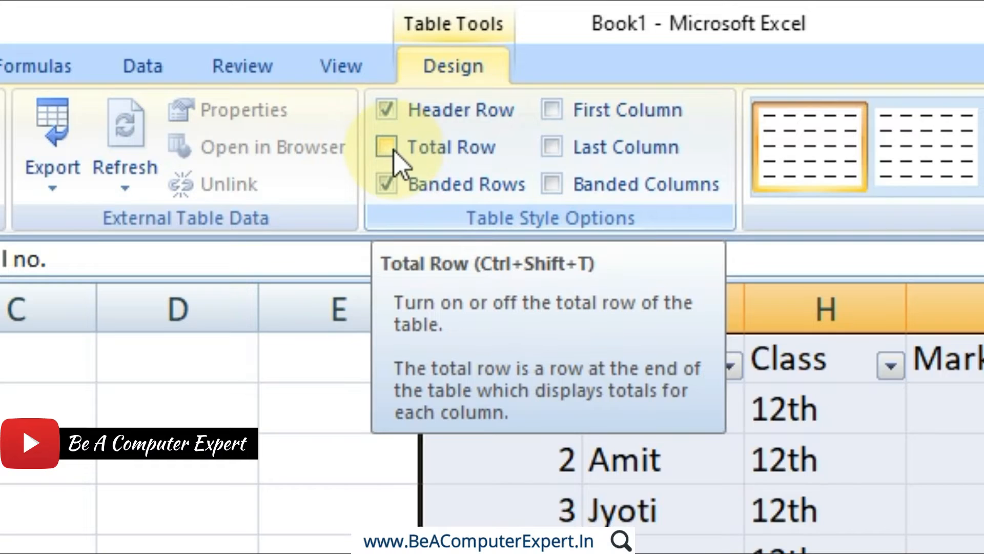
{"action": "left_click", "coordinate": [394, 150]}
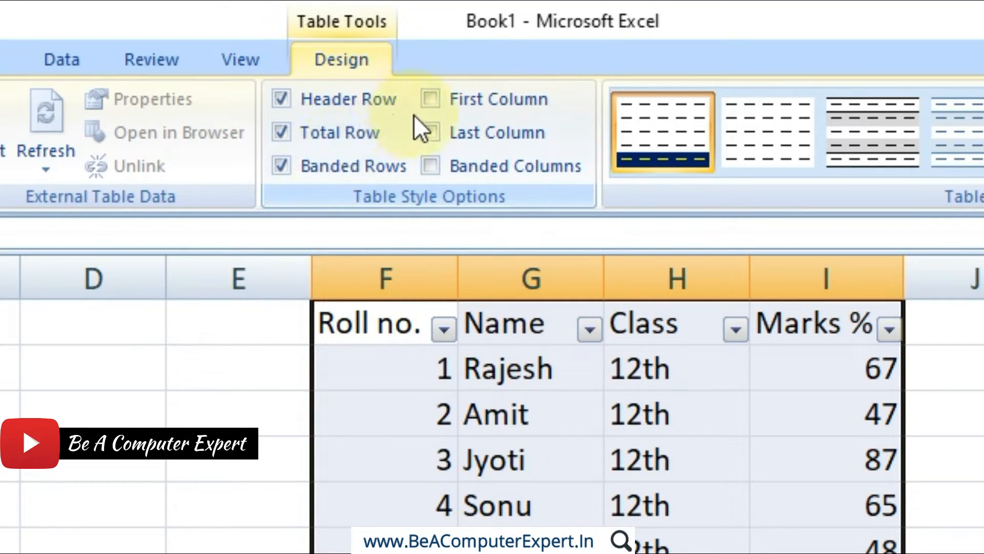
Toggle the table's banded columns on and off to compare the effect, and leave them turned on.
{"action": "left_click", "coordinate": [429, 166]}
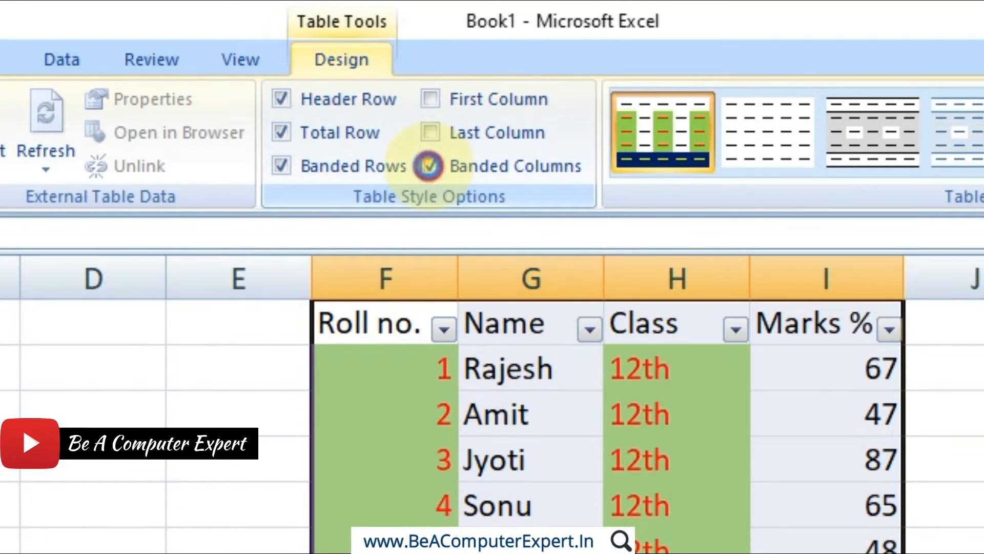
{"action": "left_click", "coordinate": [429, 166]}
{"action": "left_click", "coordinate": [429, 166]}
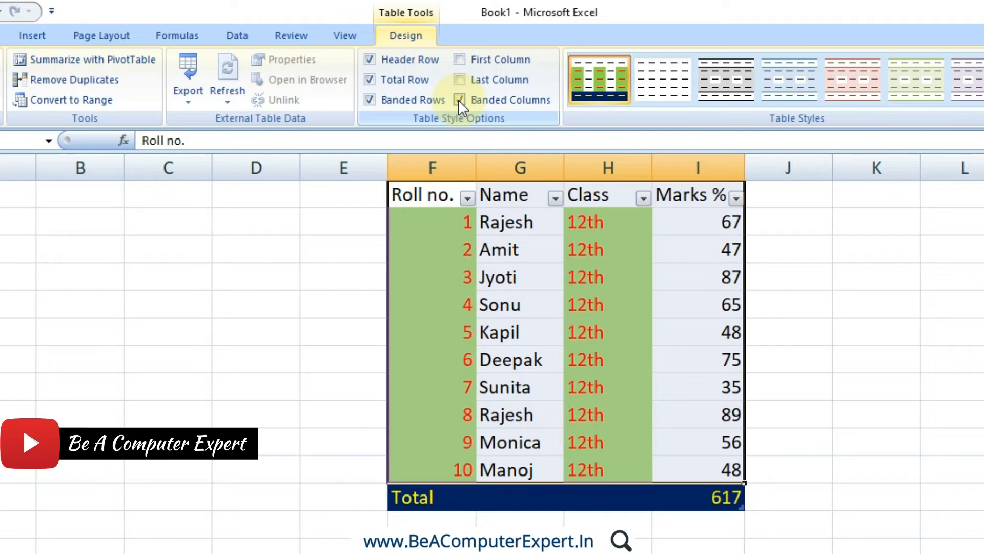
{"action": "left_click", "coordinate": [459, 99]}
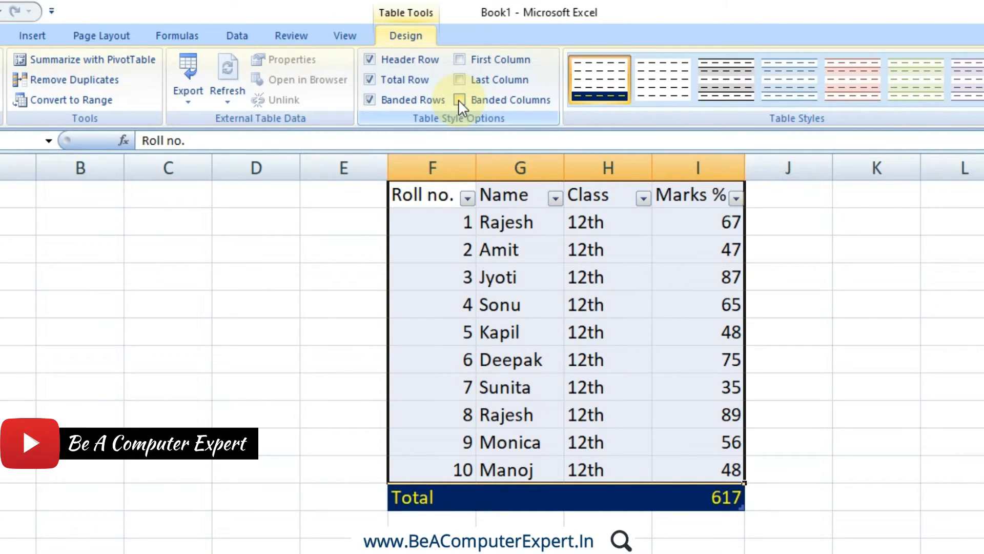
{"action": "left_click", "coordinate": [459, 100]}
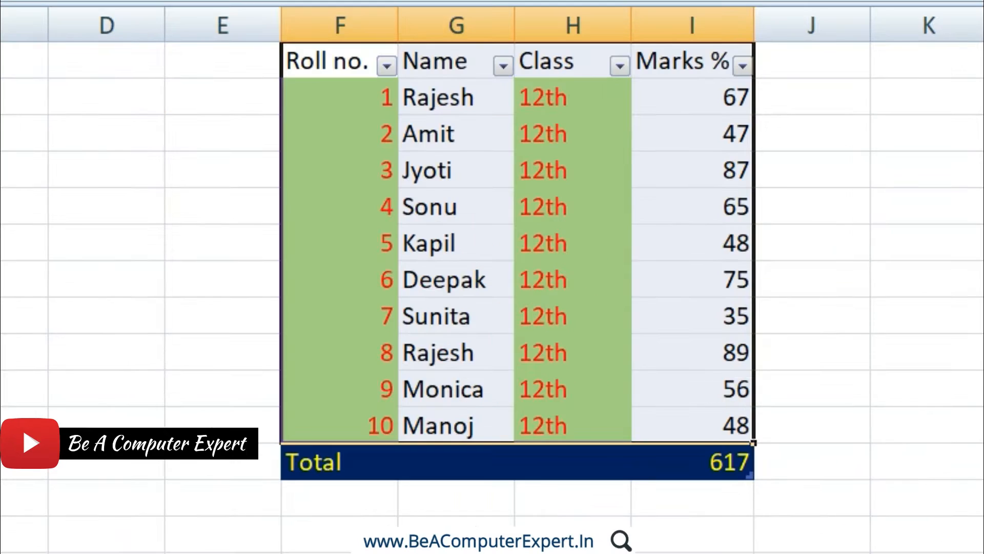
Undo the banded columns, total row and table formatting to return the marks list to a plain range.
{"action": "key", "text": "ctrl+z"}
{"action": "key", "text": "ctrl+z"}
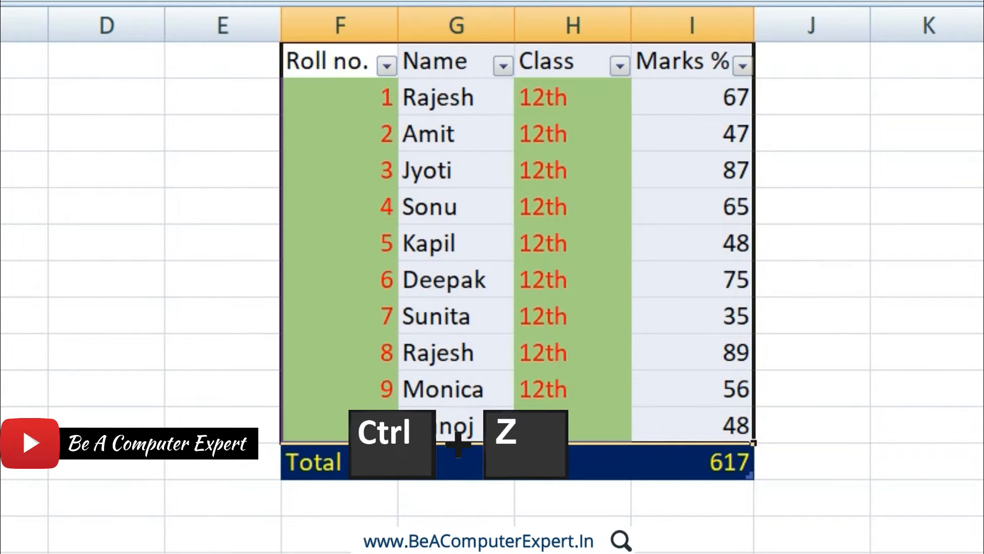
{"action": "key", "text": "ctrl+z"}
{"action": "key", "text": "ctrl+z"}
{"action": "key", "text": "ctrl+z"}
{"action": "key", "text": "ctrl+z"}
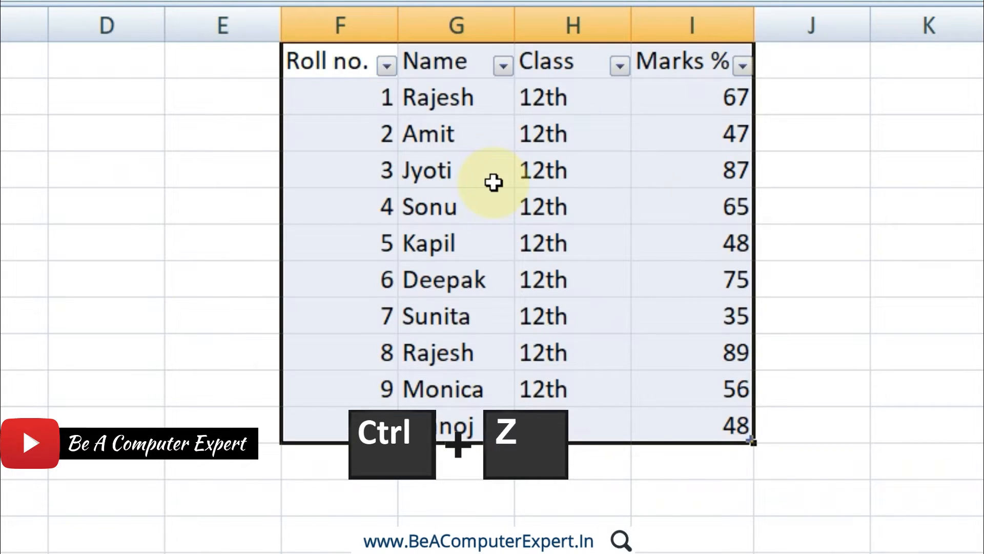
{"action": "key", "text": "ctrl+z"}
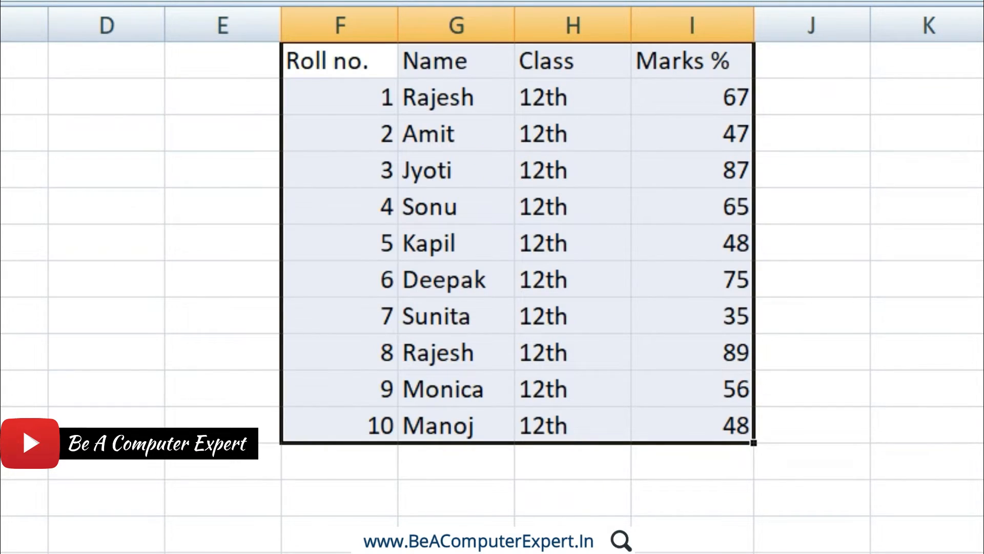
Open the custom table style My Table 1 for modification.
{"action": "left_click", "coordinate": [374, 56]}
{"action": "right_click", "coordinate": [395, 162]}
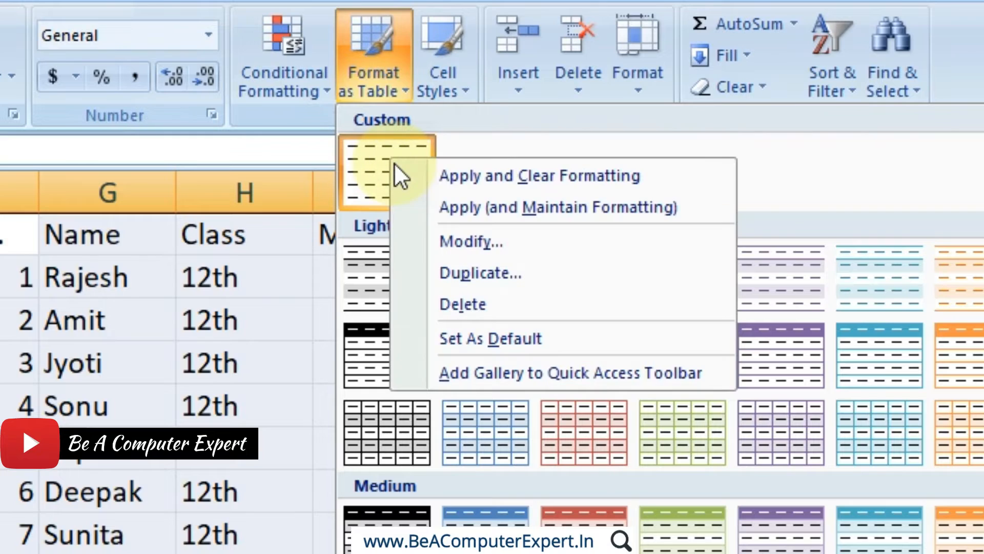
{"action": "left_click", "coordinate": [451, 251]}
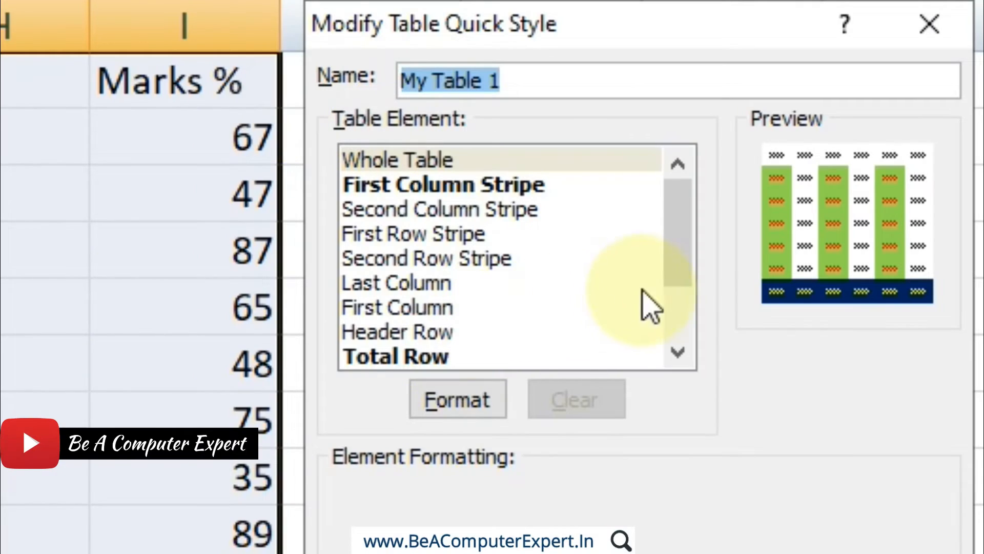
Examine the style's table elements, from the first and last header cells to the first and last total cells.
{"action": "left_click", "coordinate": [678, 352]}
{"action": "left_click", "coordinate": [677, 352]}
{"action": "left_click", "coordinate": [678, 352]}
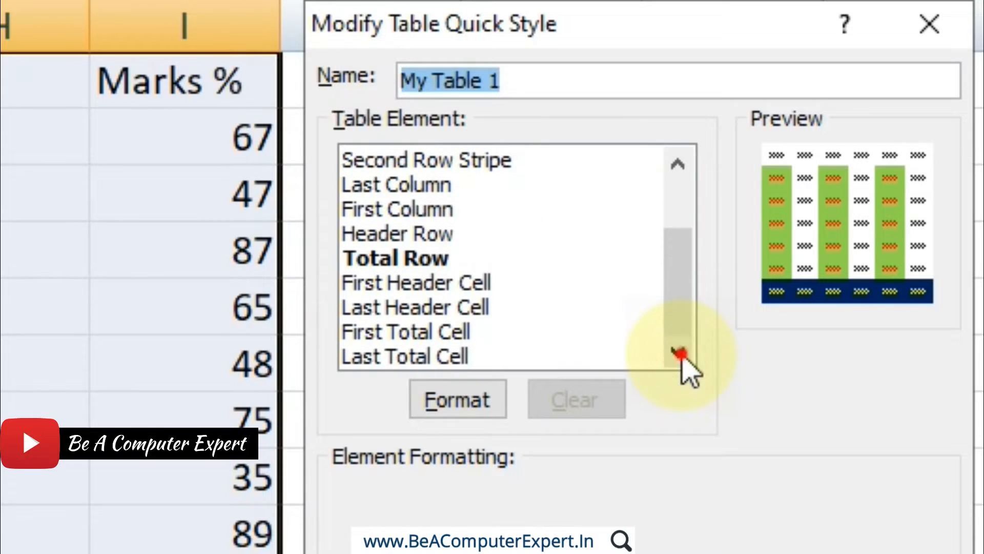
{"action": "left_click", "coordinate": [418, 285]}
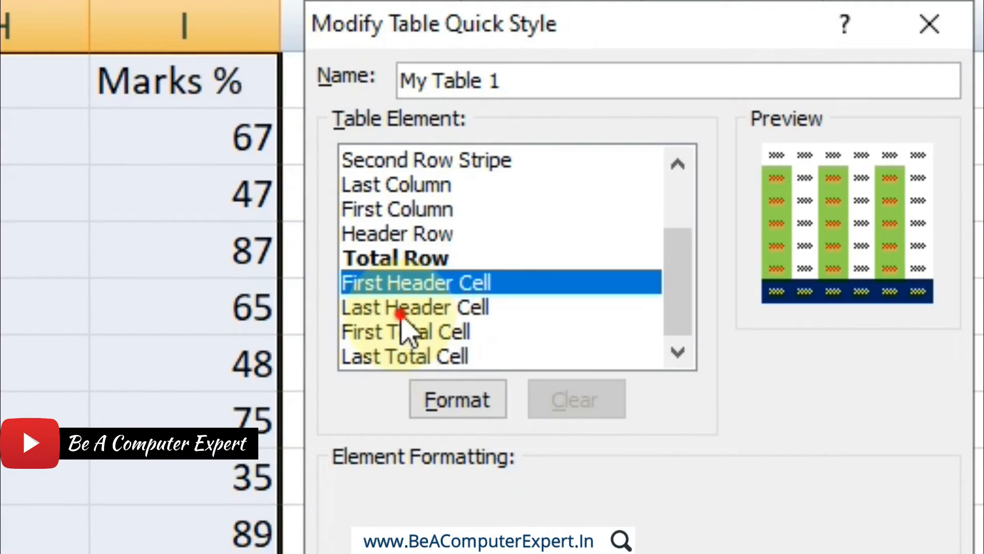
{"action": "left_click", "coordinate": [942, 316]}
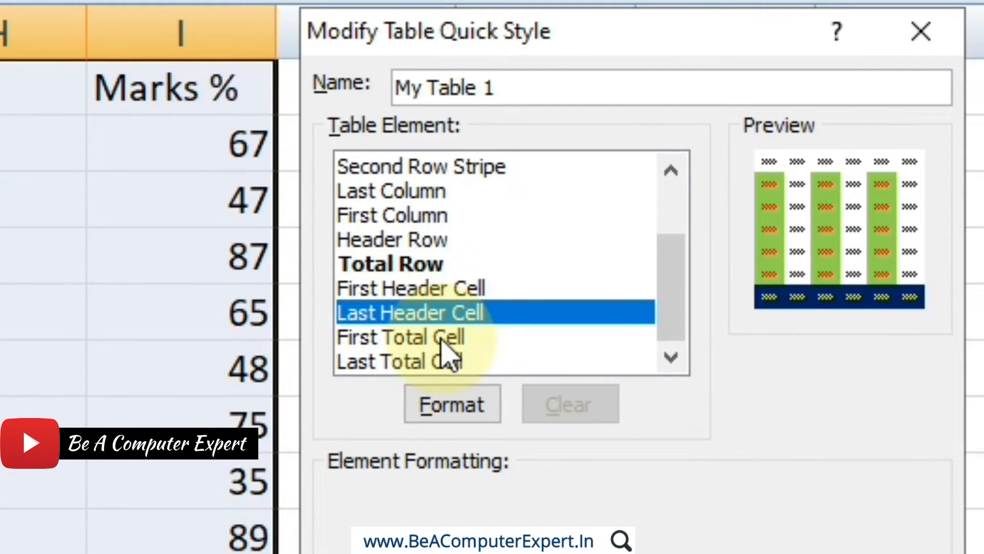
{"action": "left_click", "coordinate": [444, 338]}
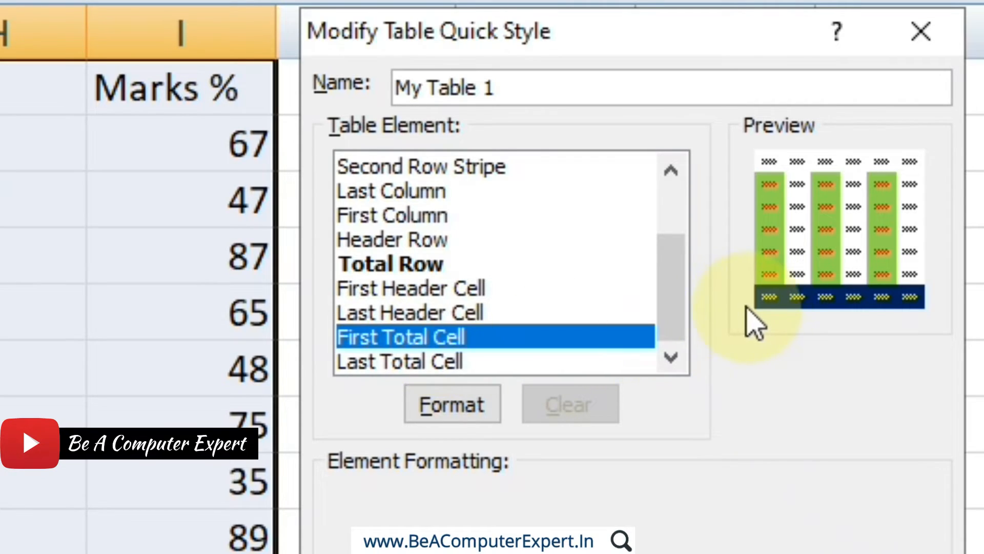
{"action": "left_click", "coordinate": [503, 362]}
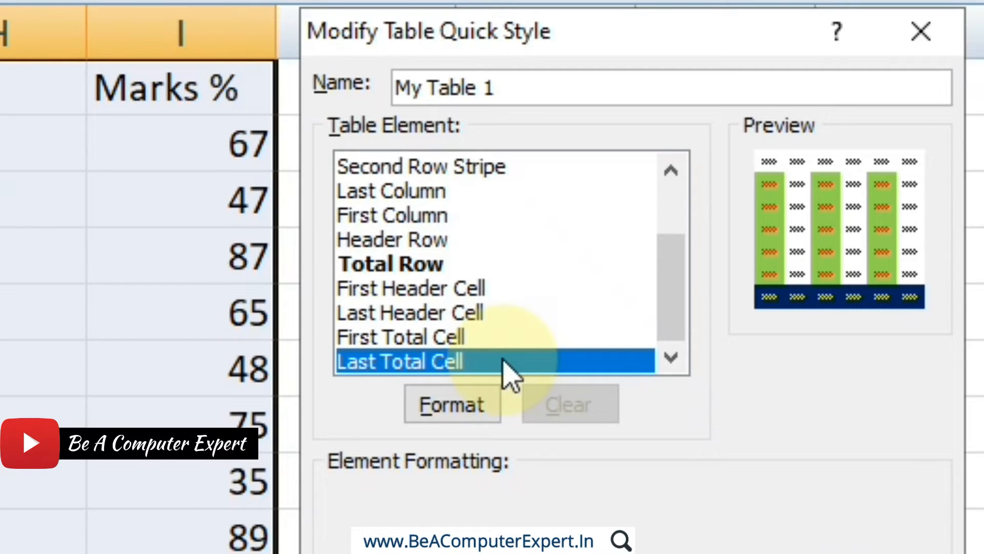
{"action": "left_click", "coordinate": [405, 264]}
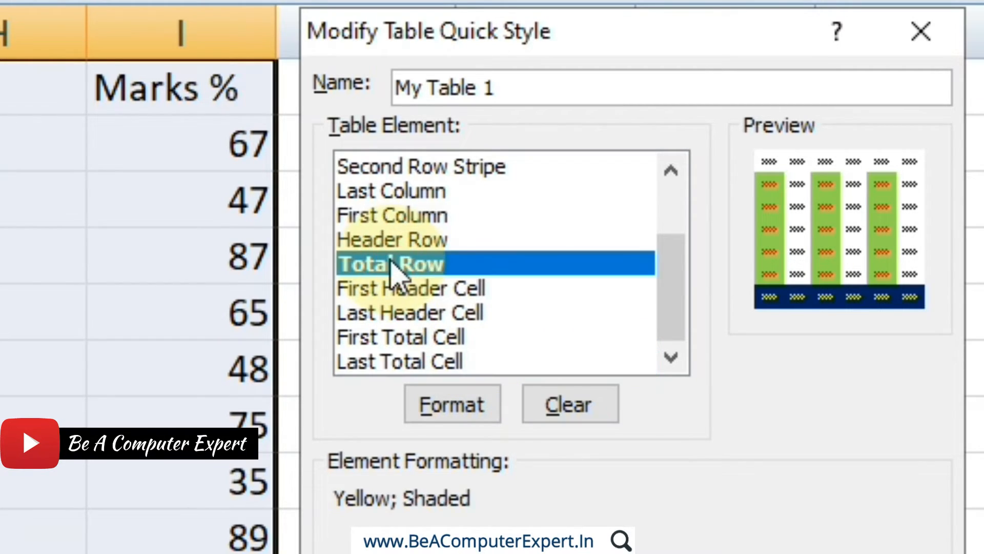
{"action": "left_click", "coordinate": [440, 363]}
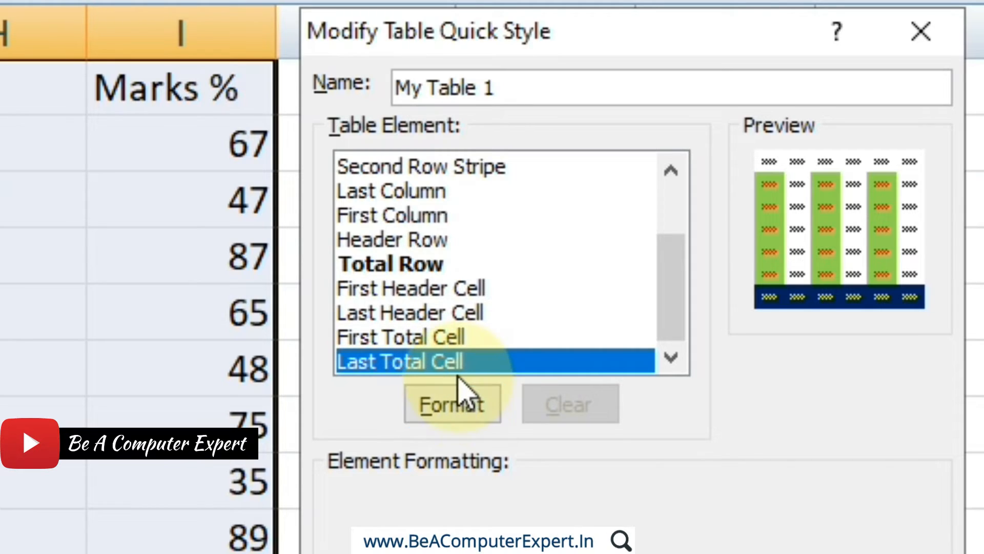
{"action": "mouse_move", "coordinate": [663, 289]}
{"action": "left_mouse_down"}
{"action": "mouse_move", "coordinate": [667, 198]}
{"action": "mouse_move", "coordinate": [527, 308]}
{"action": "mouse_move", "coordinate": [544, 308]}
{"action": "left_mouse_up"}
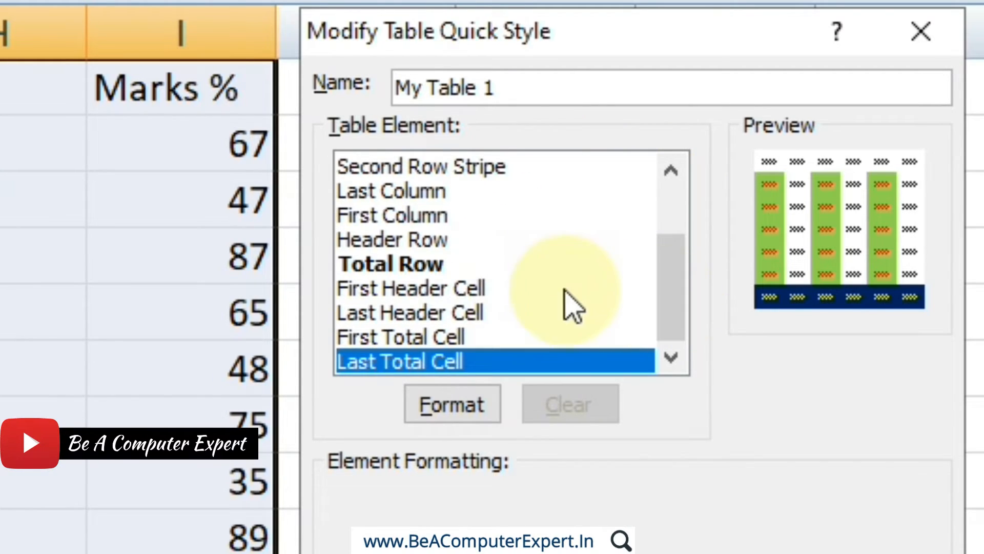
{"action": "left_click_drag", "start_coordinate": [672, 318], "coordinate": [676, 252]}
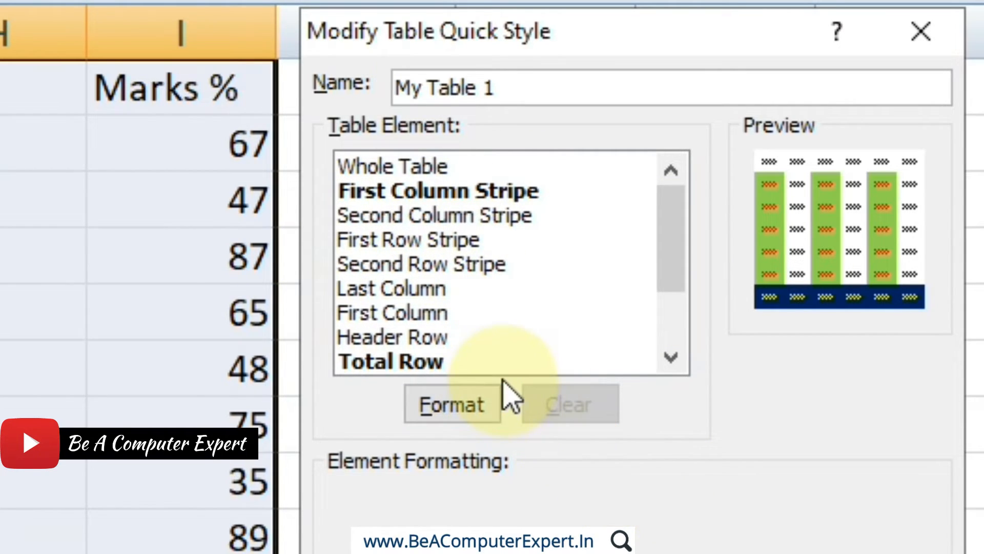
{"action": "left_click", "coordinate": [677, 265]}
{"action": "left_click_drag", "start_coordinate": [677, 265], "coordinate": [674, 331]}
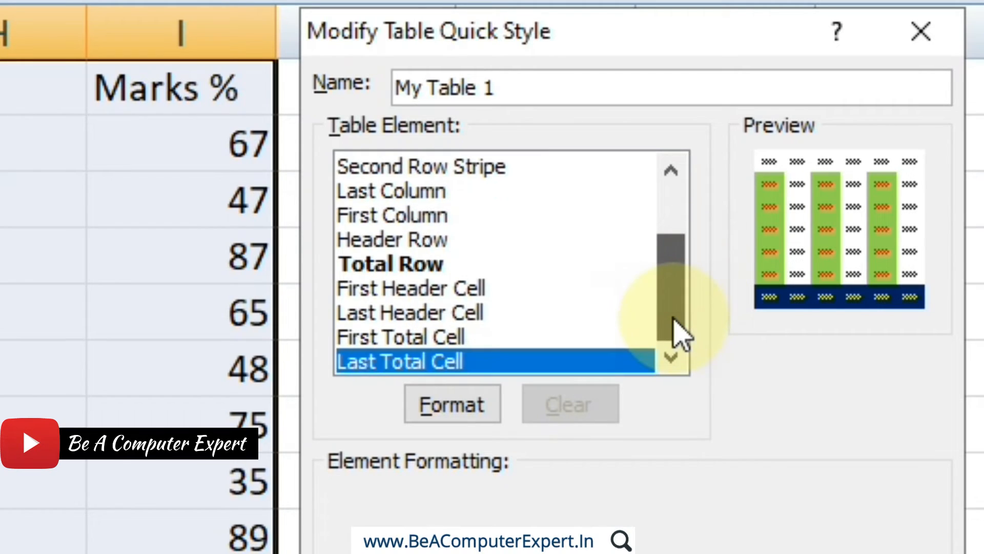
Format the Header Row element with a dark red font and light orange fill, and save the modified style.
{"action": "left_click", "coordinate": [476, 245]}
{"action": "left_click", "coordinate": [469, 419]}
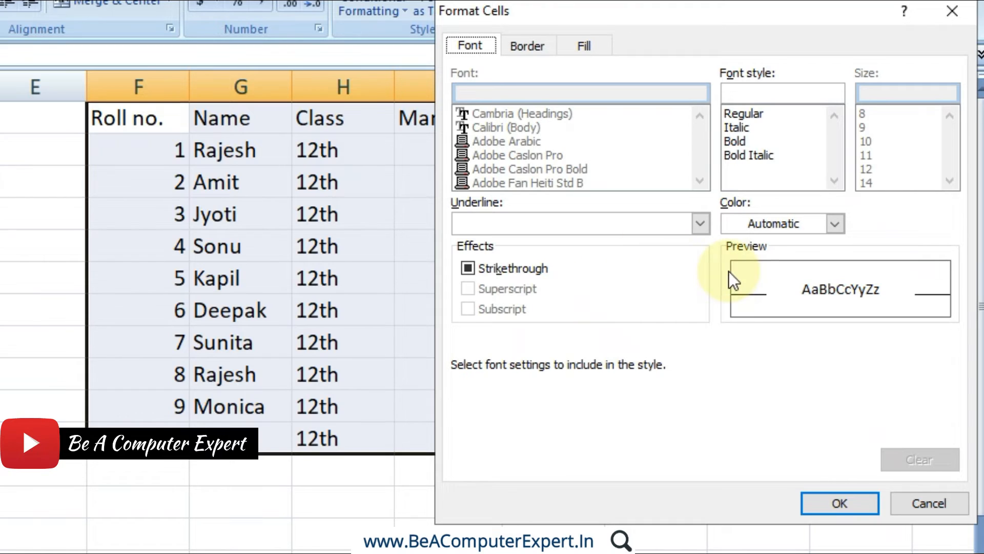
{"action": "left_click", "coordinate": [796, 224]}
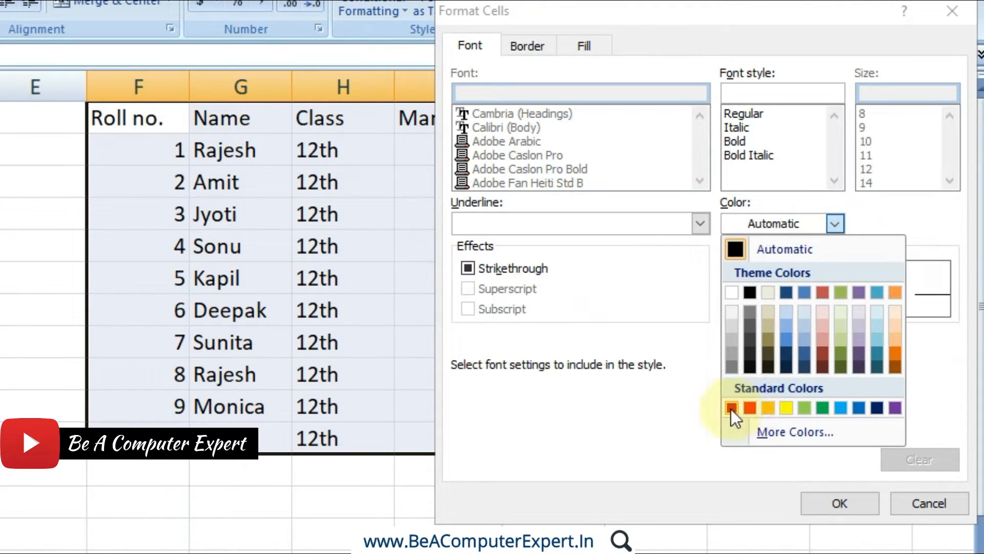
{"action": "left_click", "coordinate": [732, 408]}
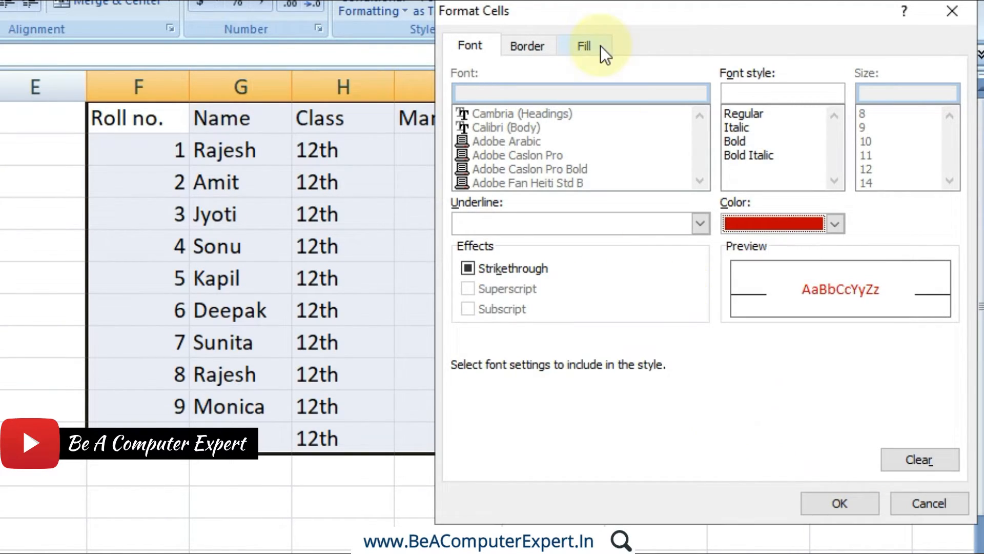
{"action": "left_click", "coordinate": [582, 50]}
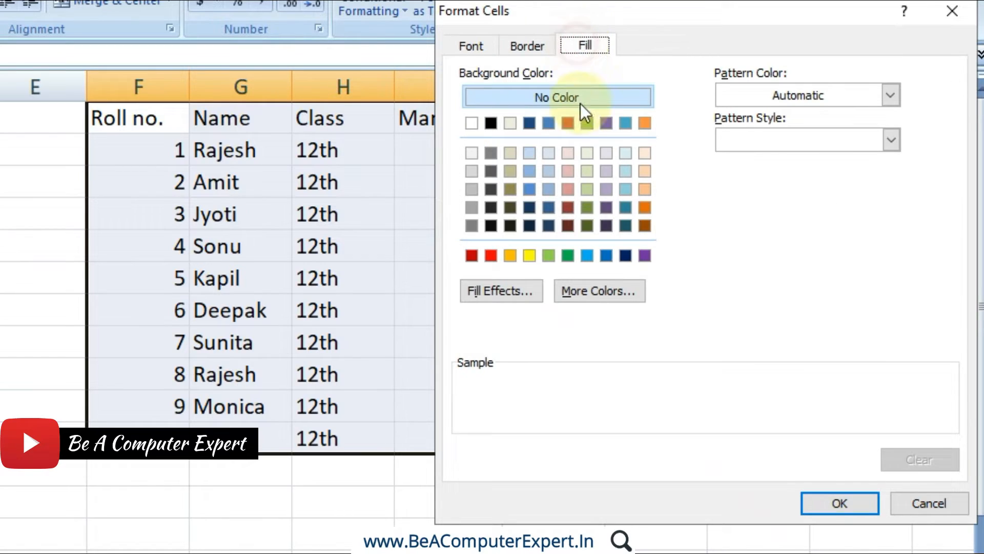
{"action": "left_click", "coordinate": [646, 174]}
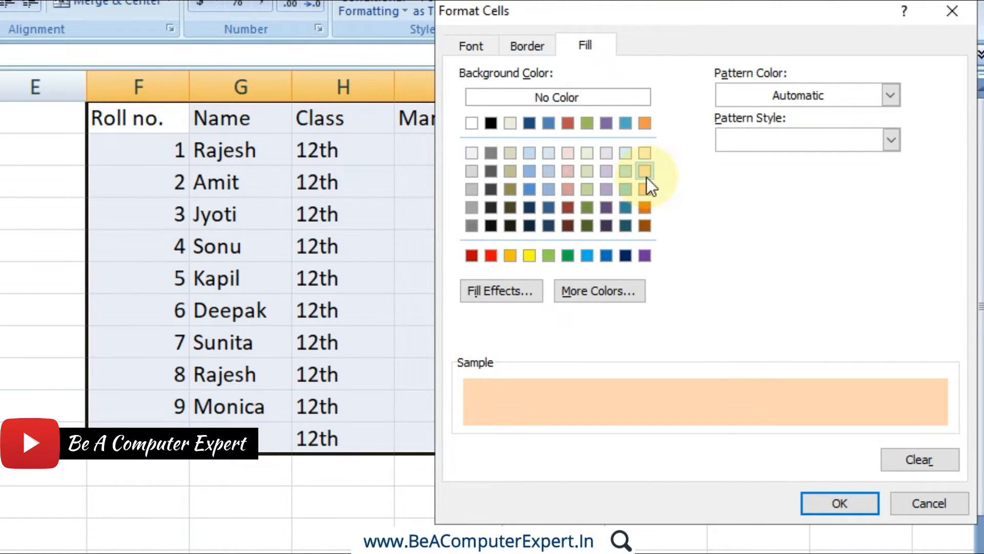
{"action": "left_click", "coordinate": [842, 510]}
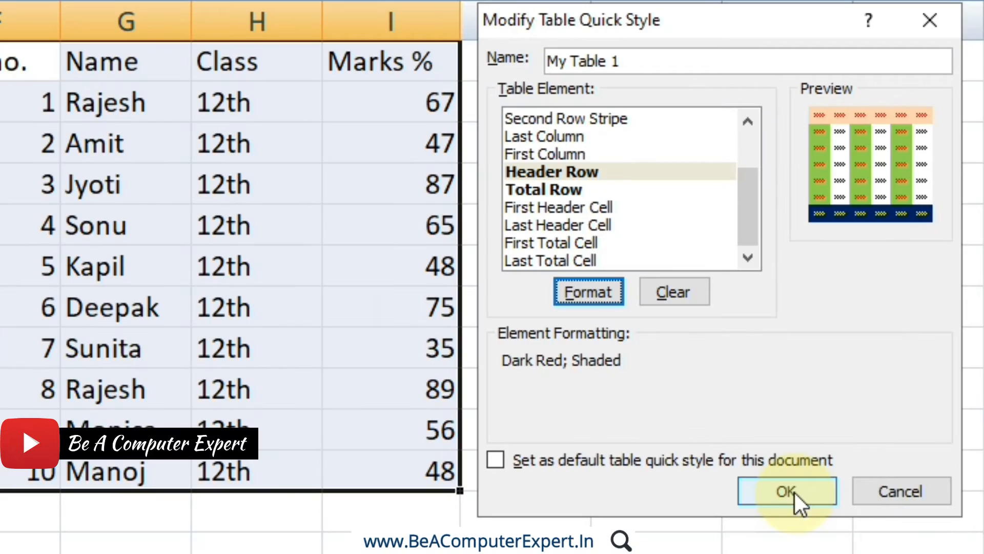
{"action": "left_click", "coordinate": [795, 493]}
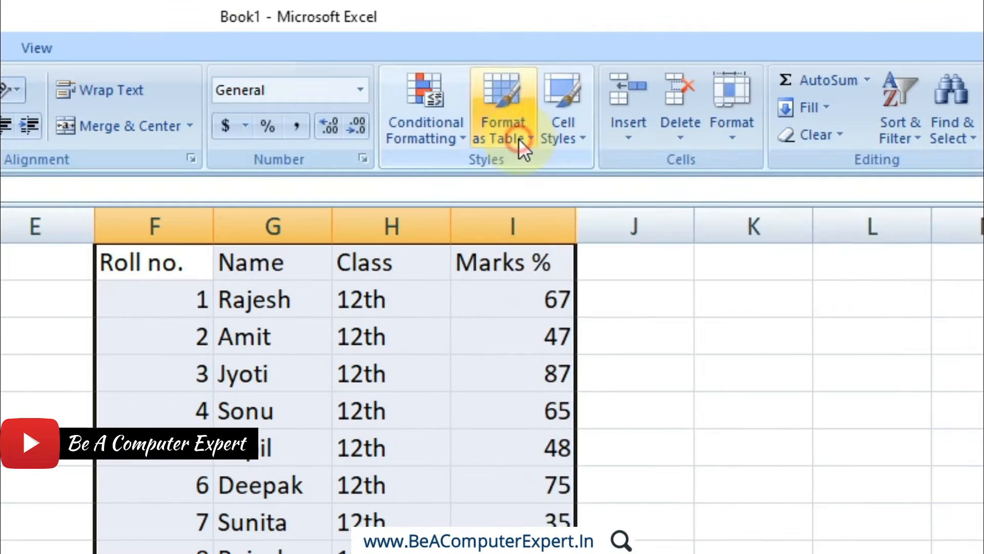
Format F1:I11 as a table with headers using the custom style My Table 1.
{"action": "left_click", "coordinate": [520, 139]}
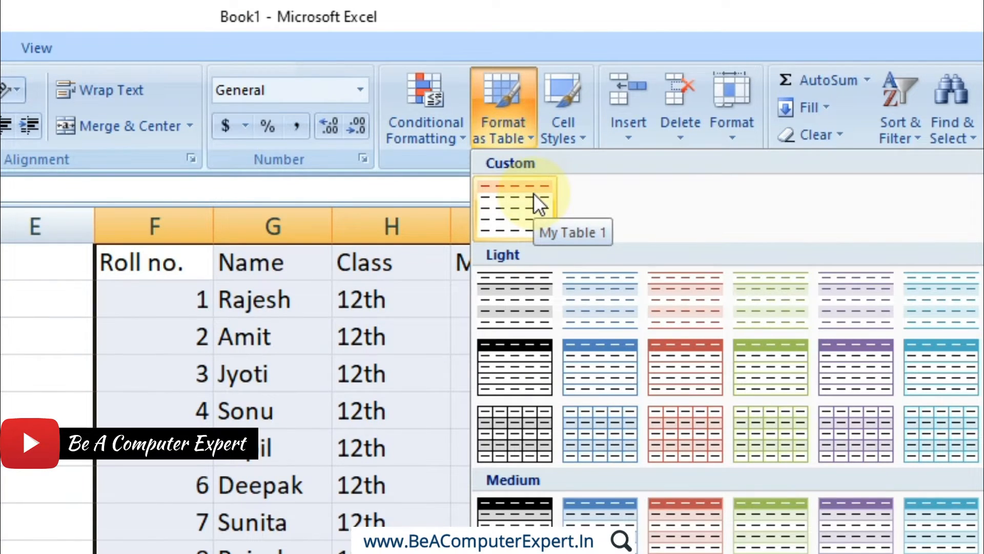
{"action": "left_click", "coordinate": [534, 193]}
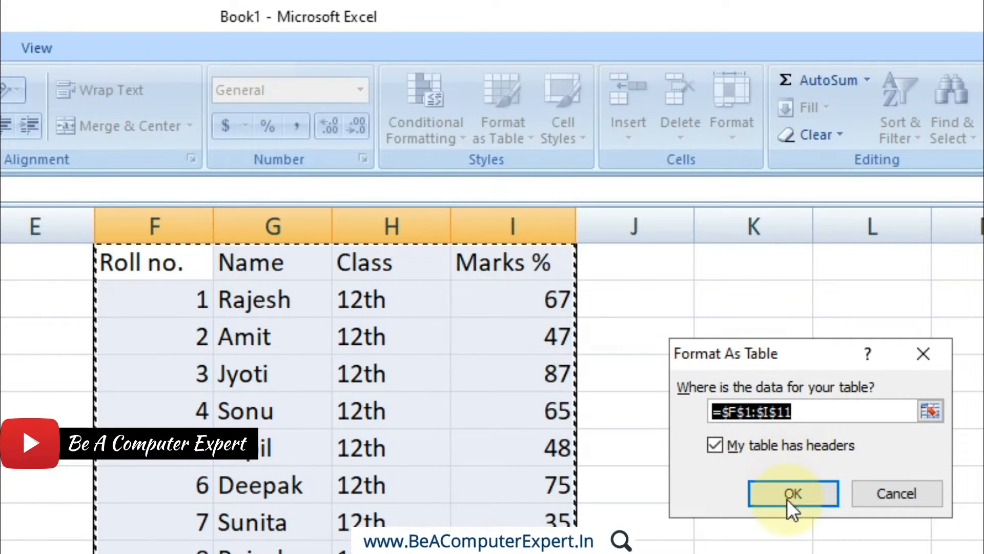
{"action": "left_click", "coordinate": [791, 496]}
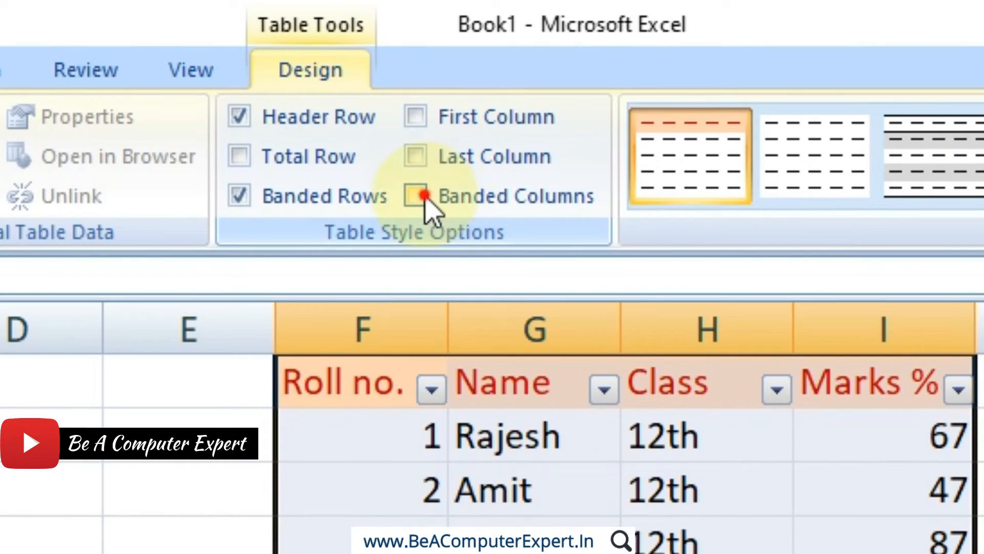
Turn on the table's banded columns, total row, last column and first column options, and deselect the range.
{"action": "left_click", "coordinate": [424, 198]}
{"action": "left_click", "coordinate": [272, 156]}
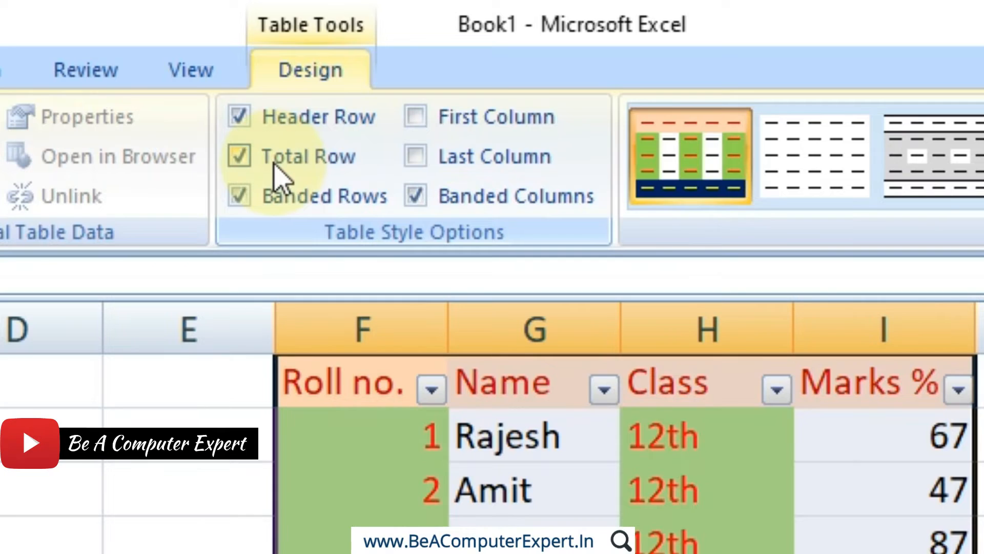
{"action": "left_click", "coordinate": [416, 157]}
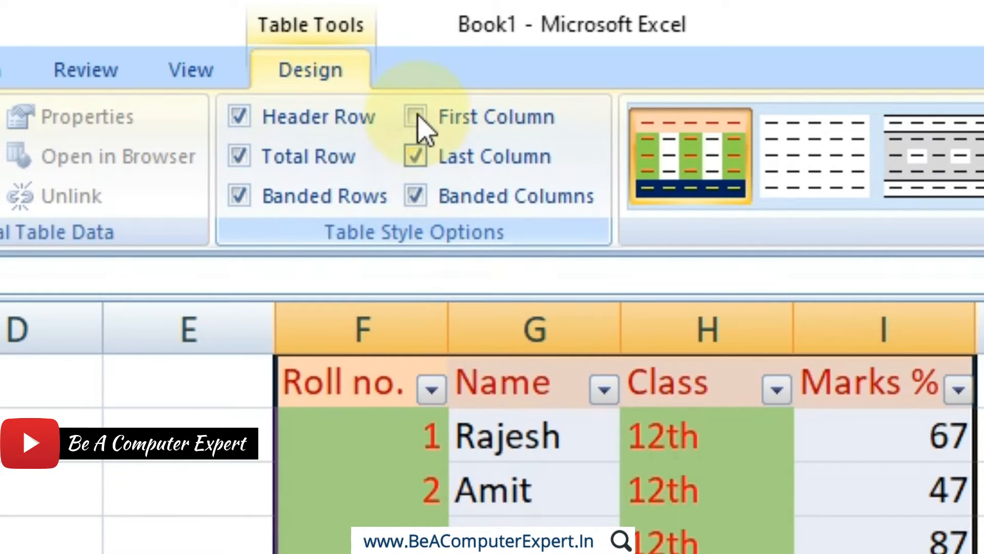
{"action": "left_click", "coordinate": [416, 119]}
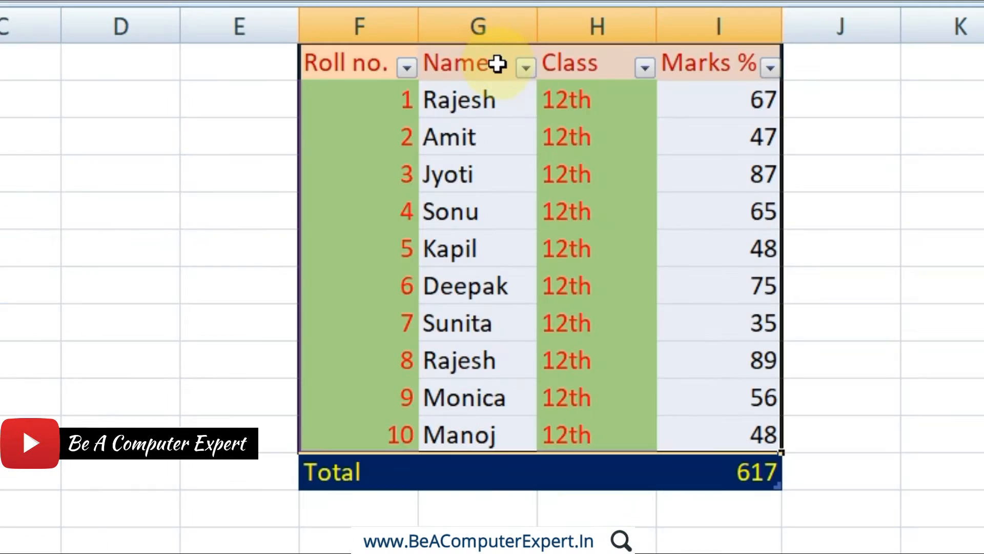
{"action": "left_click", "coordinate": [651, 327]}
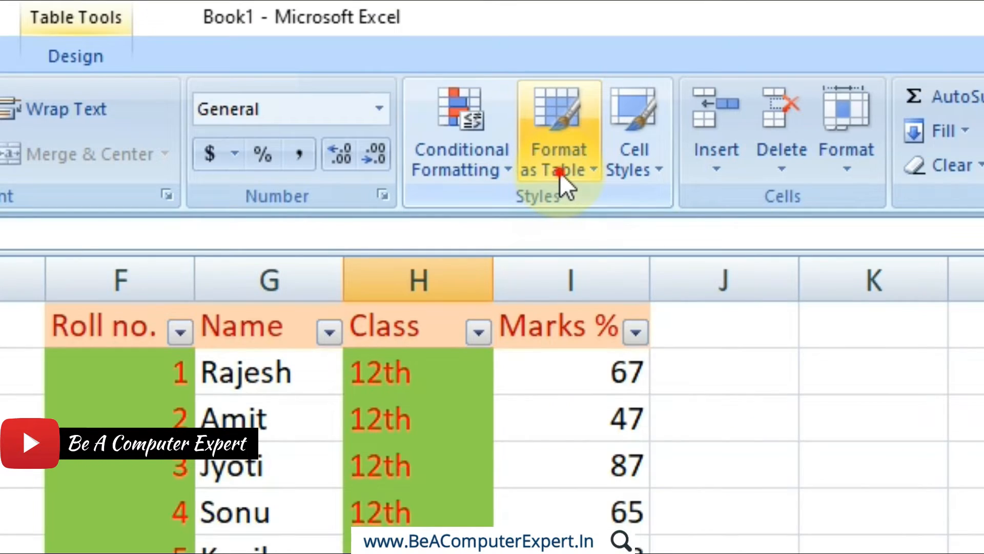
Look over the management options available for the custom style My Table 1.
{"action": "left_click", "coordinate": [560, 173]}
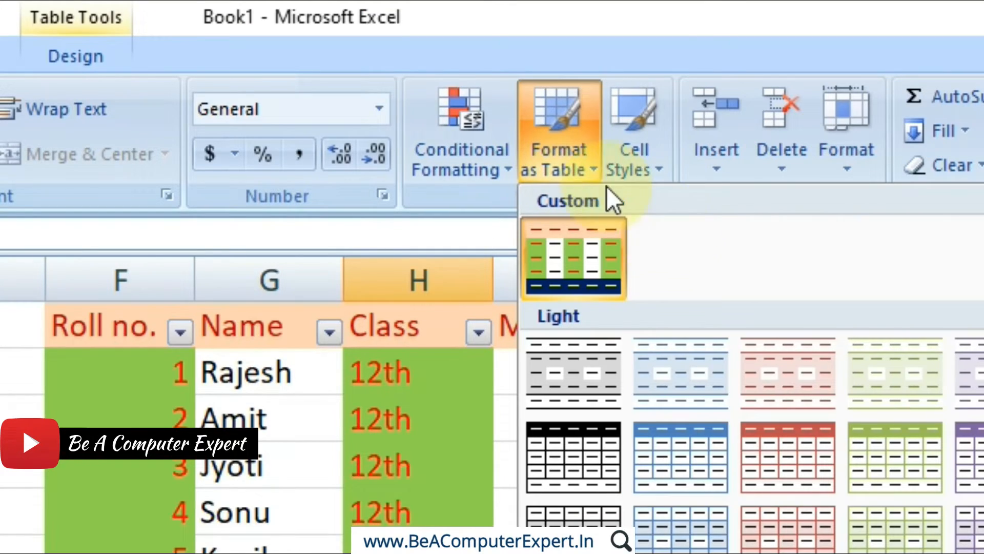
{"action": "right_click", "coordinate": [580, 256]}
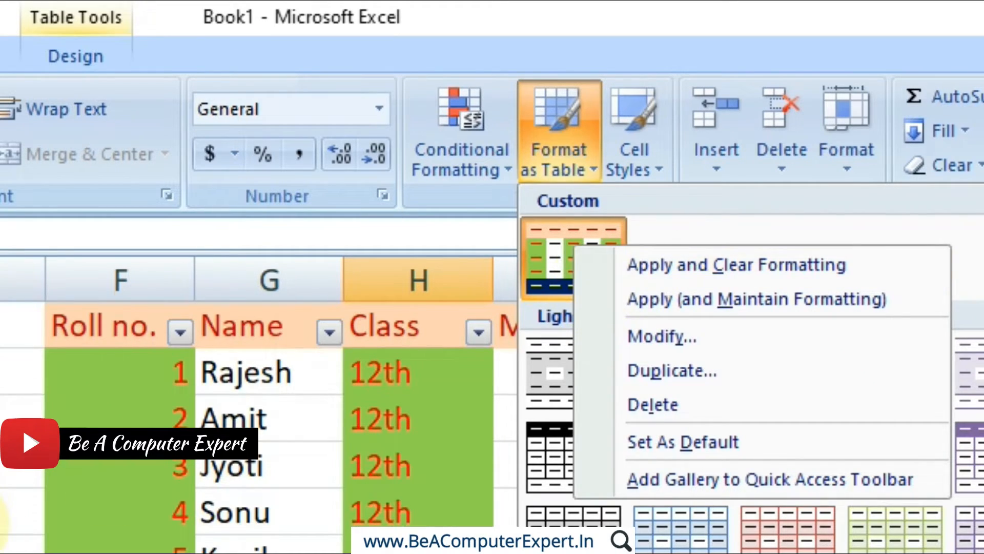
{"action": "left_click", "coordinate": [359, 218]}
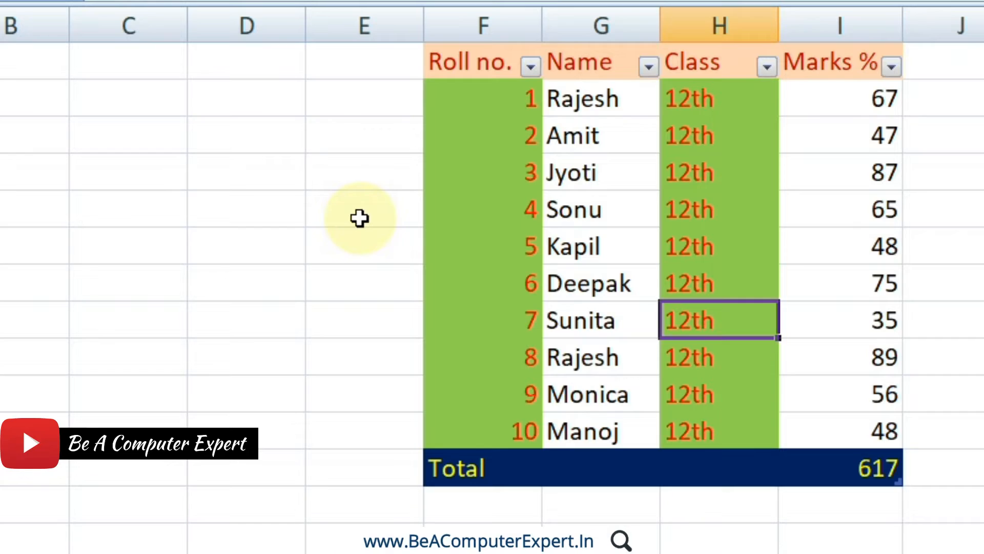
Undo the table style options and the table formatting to return the marks list to a plain range.
{"action": "key", "text": "ctrl+z"}
{"action": "key", "text": "ctrl+z"}
{"action": "key", "text": "ctrl+z"}
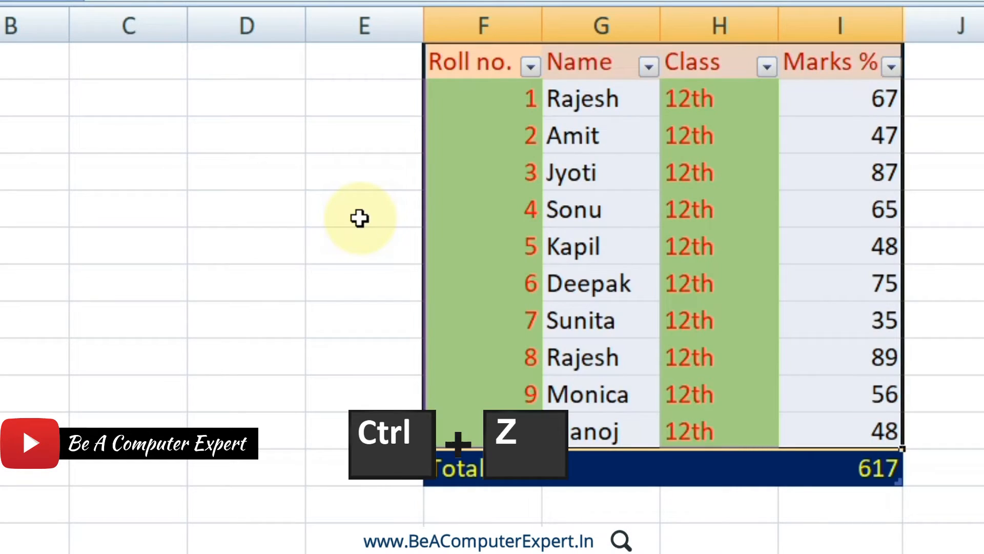
{"action": "key", "text": "ctrl+z"}
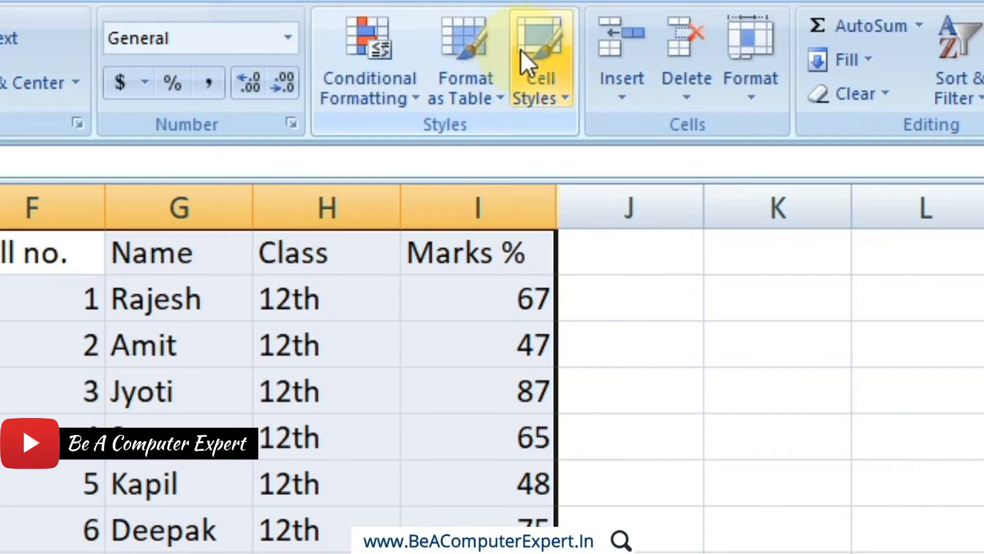
Check the apply, modify, duplicate, delete and default options of the custom style My Table 1 for the plain range.
{"action": "left_click", "coordinate": [496, 77]}
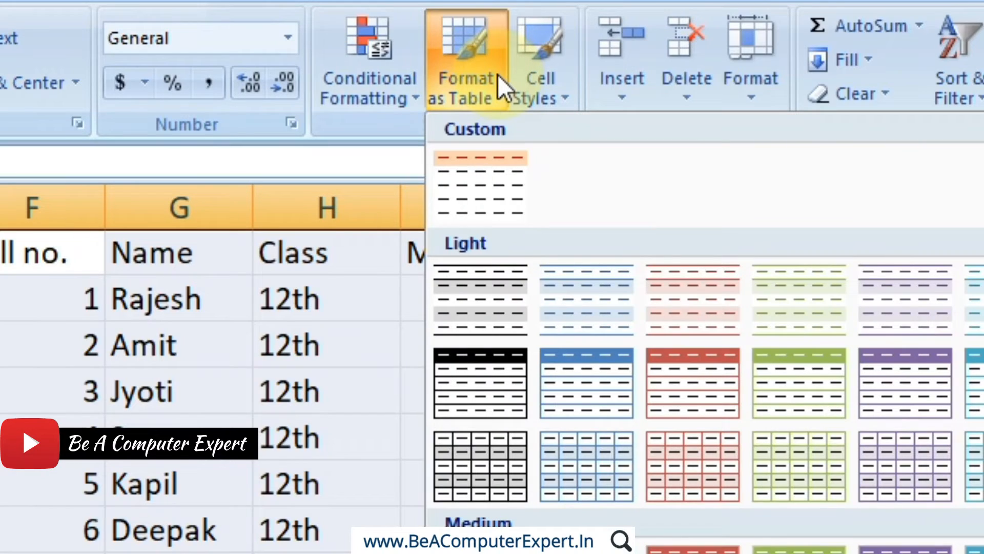
{"action": "right_click", "coordinate": [487, 181]}
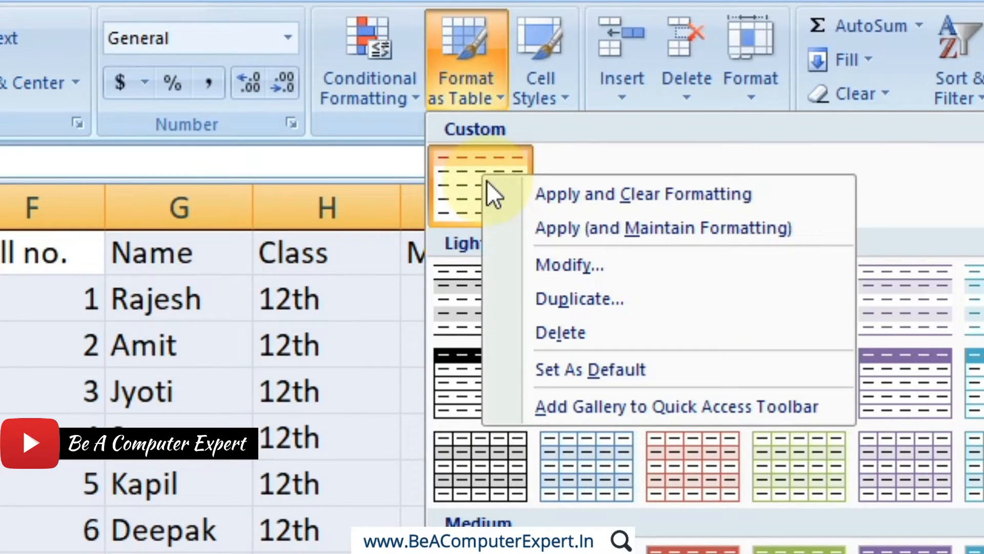
{"action": "left_click", "coordinate": [257, 304]}
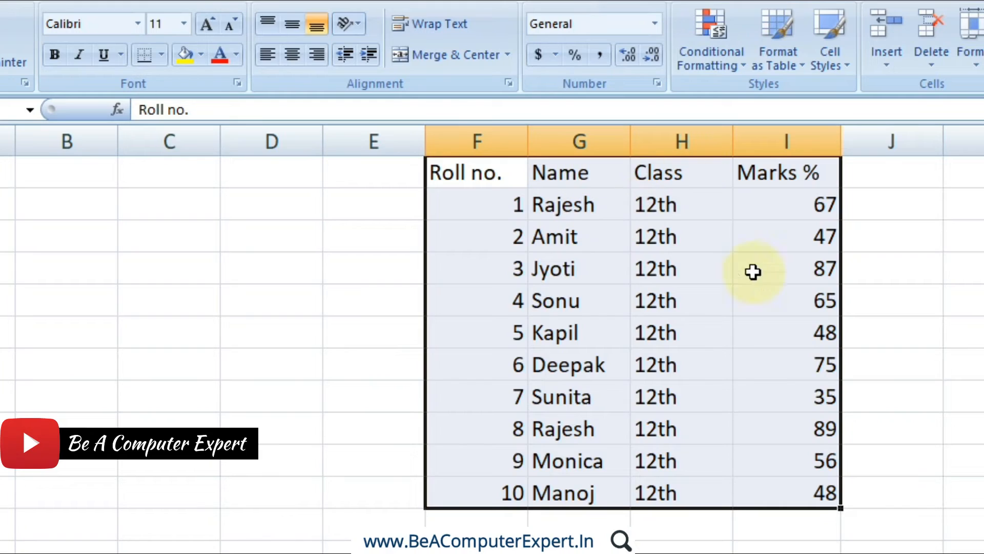
Format the header row from Roll no. to Marks % as 12 pt, bold, italic, underlined and red.
{"action": "left_click", "coordinate": [647, 270]}
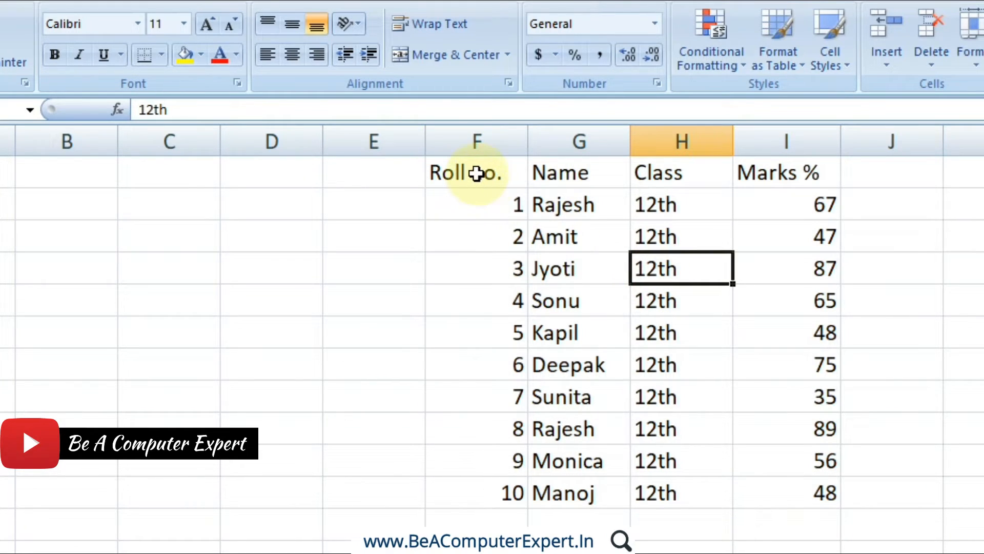
{"action": "left_click_drag", "start_coordinate": [476, 173], "coordinate": [758, 179]}
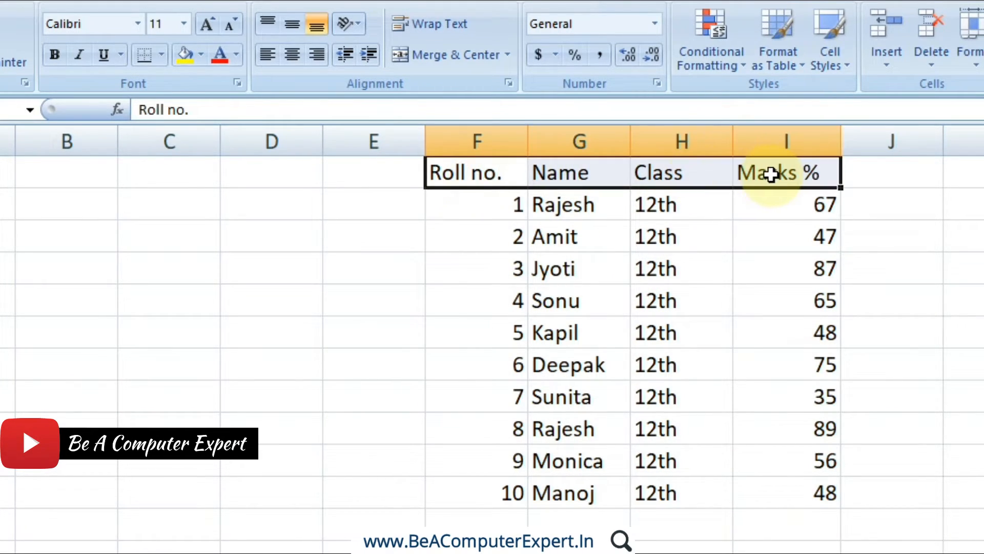
{"action": "left_click", "coordinate": [207, 25]}
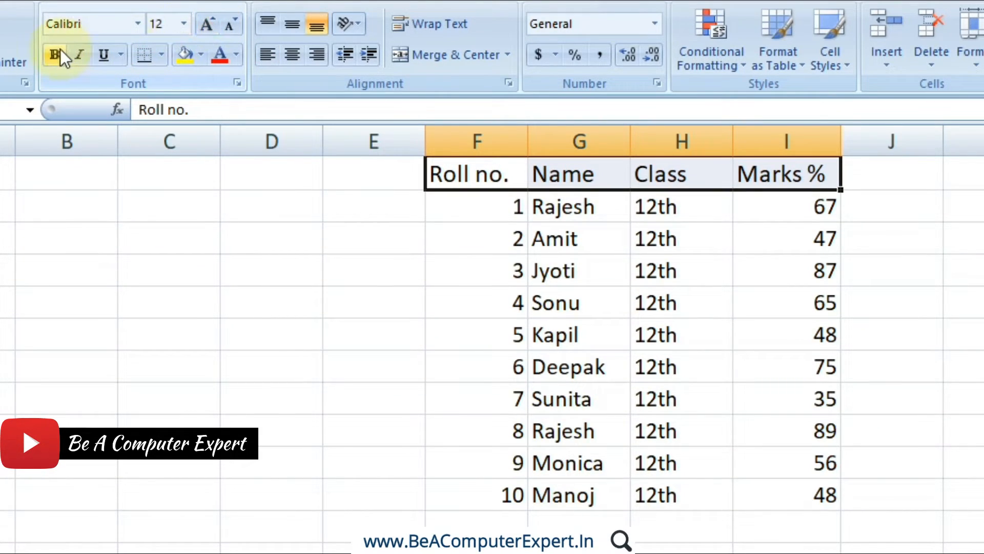
{"action": "left_click", "coordinate": [59, 51]}
{"action": "left_click", "coordinate": [81, 55]}
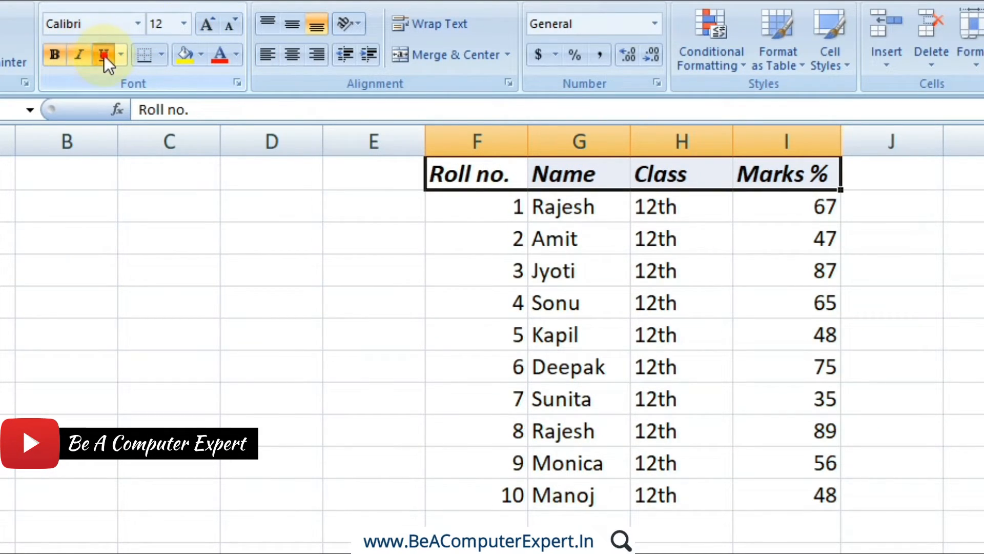
{"action": "left_click", "coordinate": [103, 55]}
{"action": "left_click", "coordinate": [217, 62]}
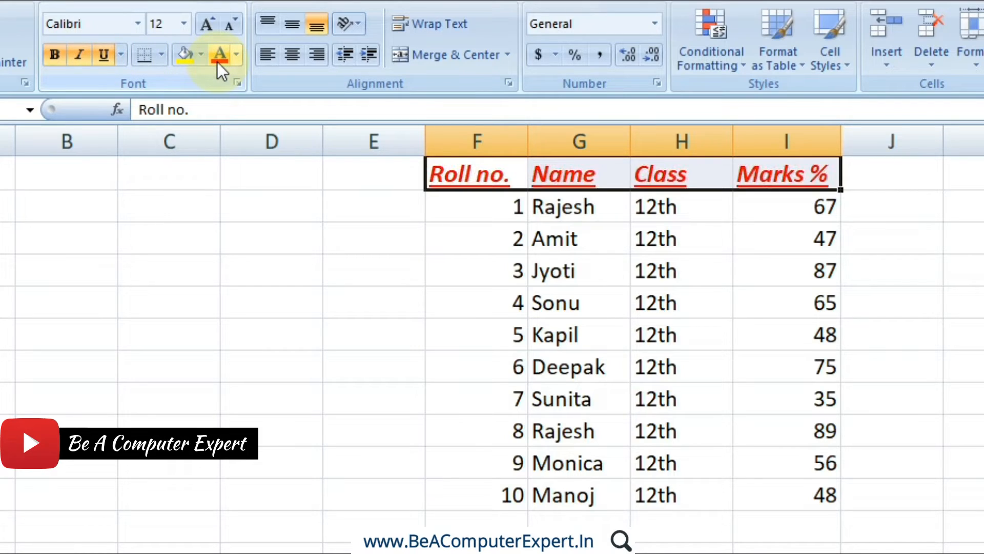
Set the font of the ten student data rows below the headers to Agency FB and deselect the range.
{"action": "left_click_drag", "start_coordinate": [505, 208], "coordinate": [765, 484]}
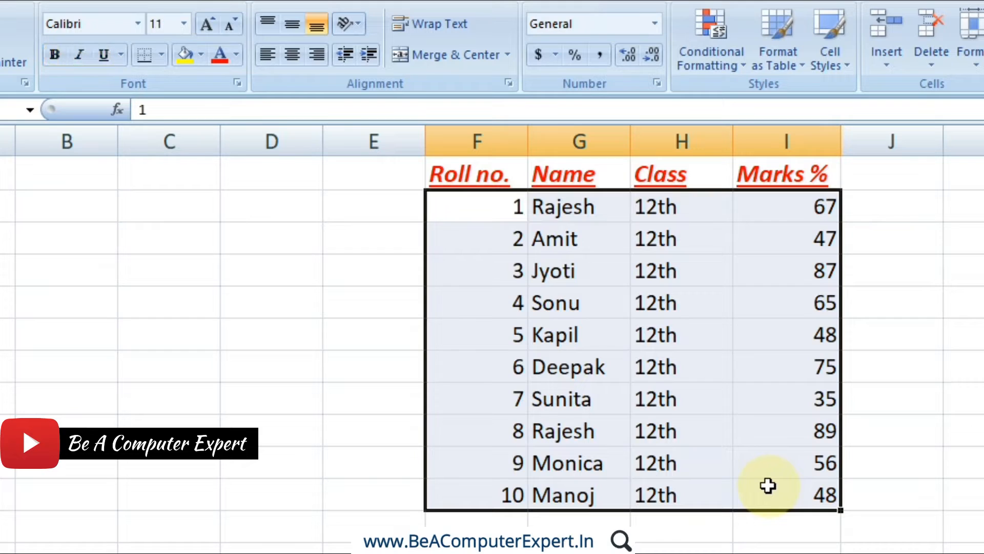
{"action": "left_click", "coordinate": [137, 24]}
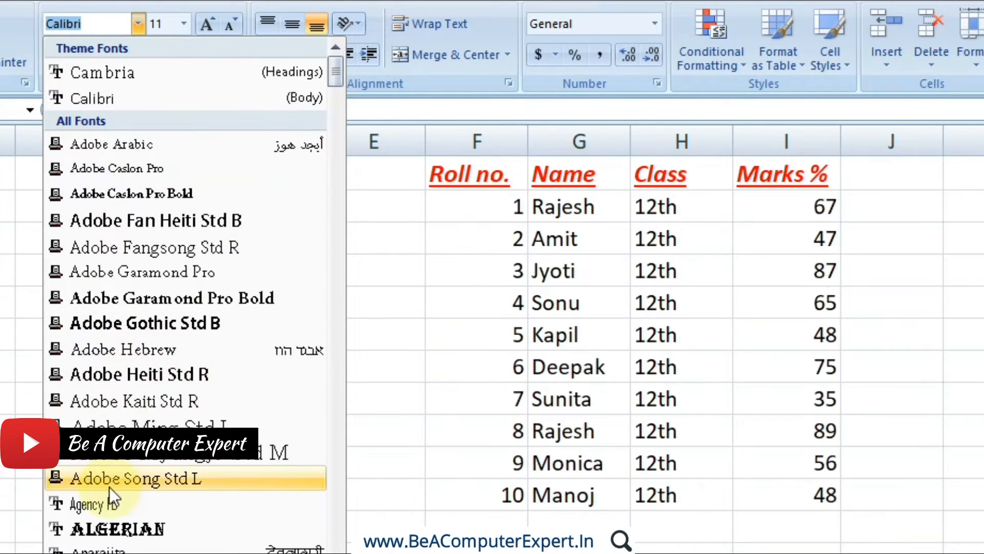
{"action": "left_click", "coordinate": [109, 500]}
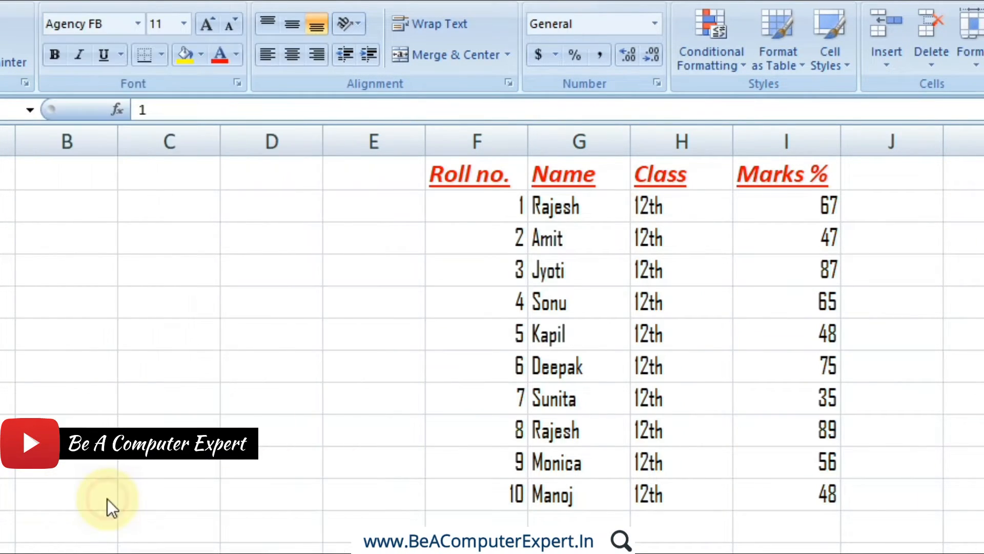
{"action": "left_click", "coordinate": [641, 360]}
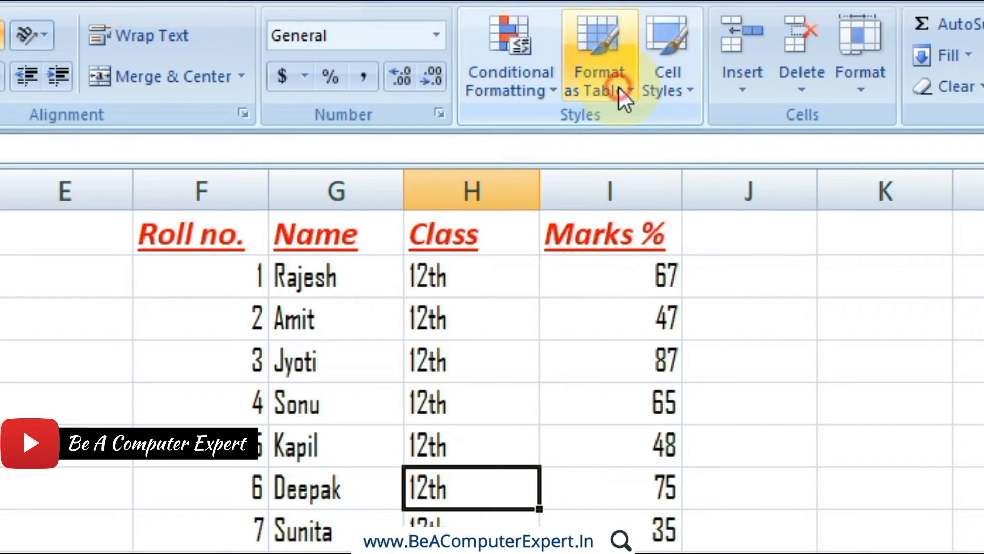
Format the marks list F1:I11 with headers as a table in custom style My Table 1, clearing its existing formatting.
{"action": "left_click", "coordinate": [796, 66]}
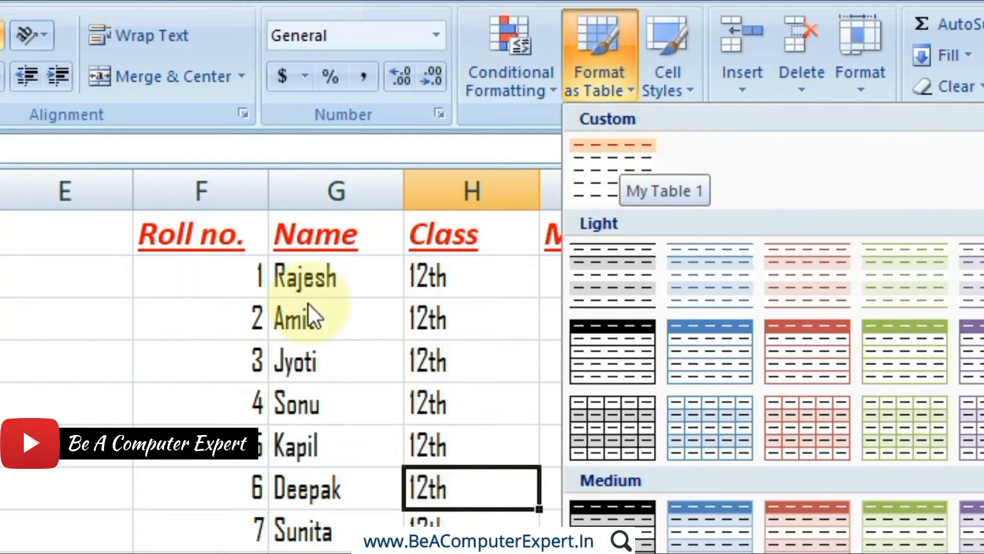
{"action": "left_click", "coordinate": [278, 329]}
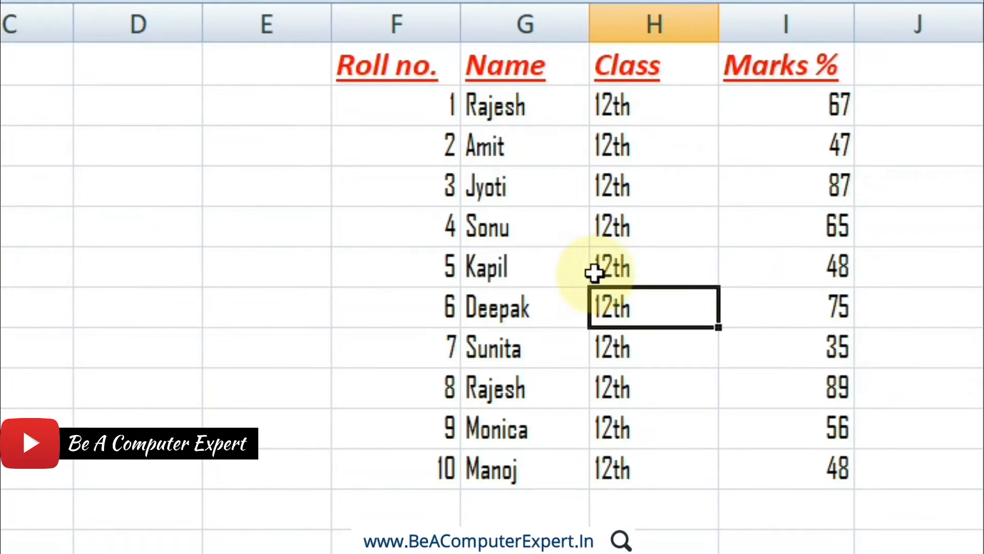
{"action": "left_click_drag", "start_coordinate": [412, 67], "coordinate": [523, 67]}
{"action": "left_click_drag", "start_coordinate": [638, 143], "coordinate": [750, 480]}
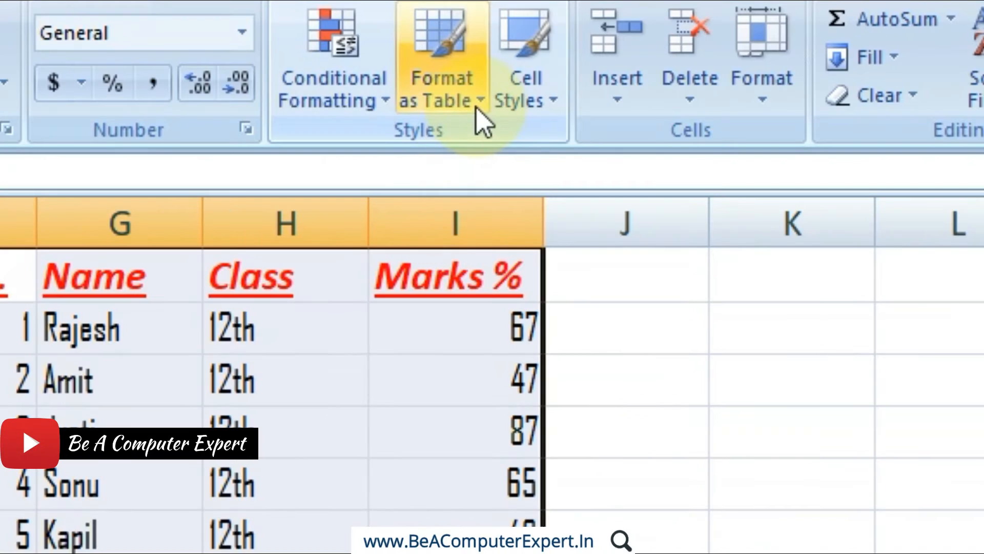
{"action": "left_click", "coordinate": [479, 121]}
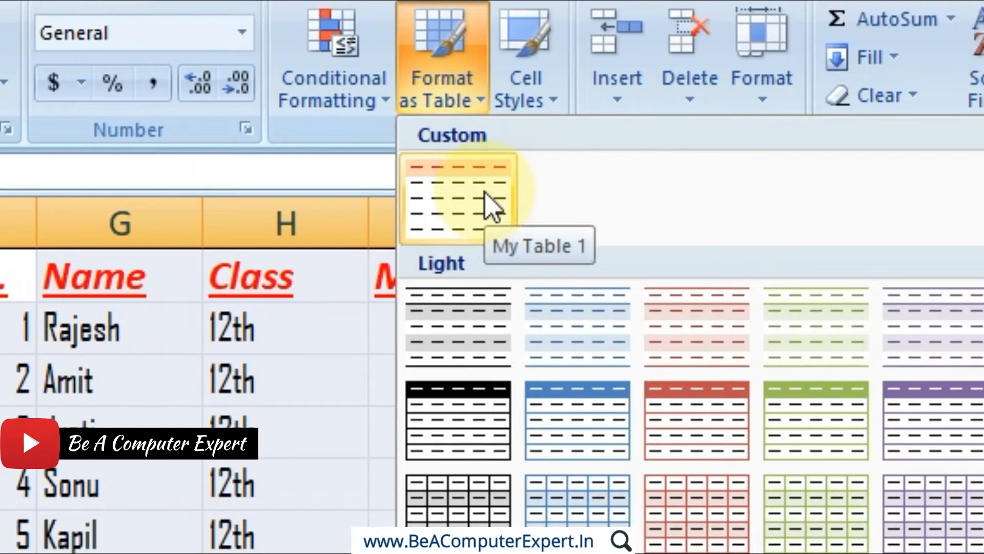
{"action": "right_click", "coordinate": [485, 192]}
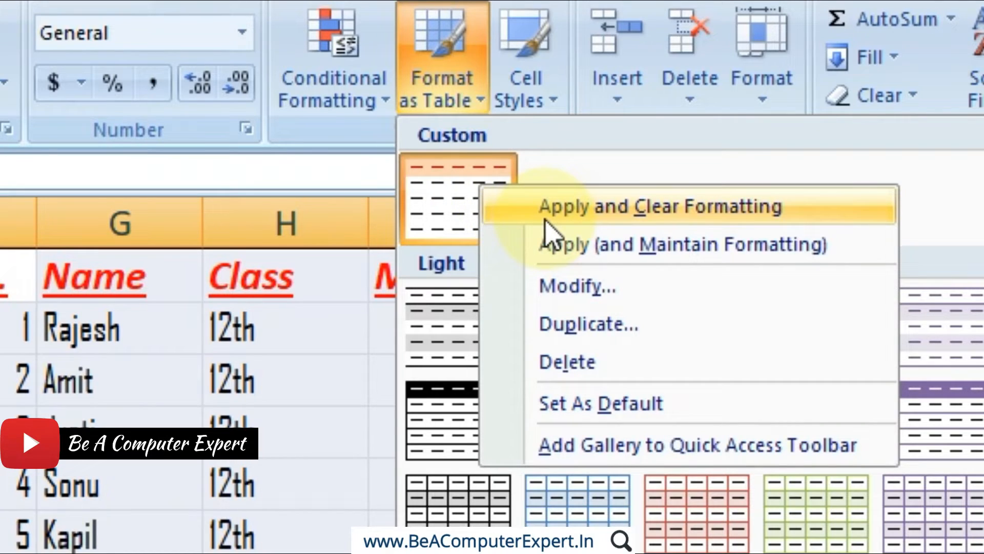
{"action": "left_click", "coordinate": [545, 221]}
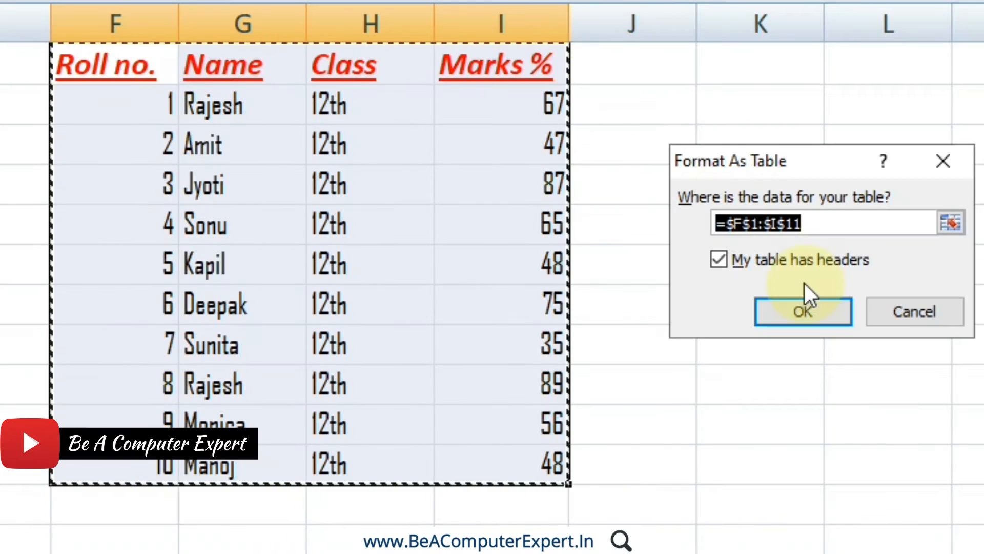
{"action": "left_click", "coordinate": [805, 310]}
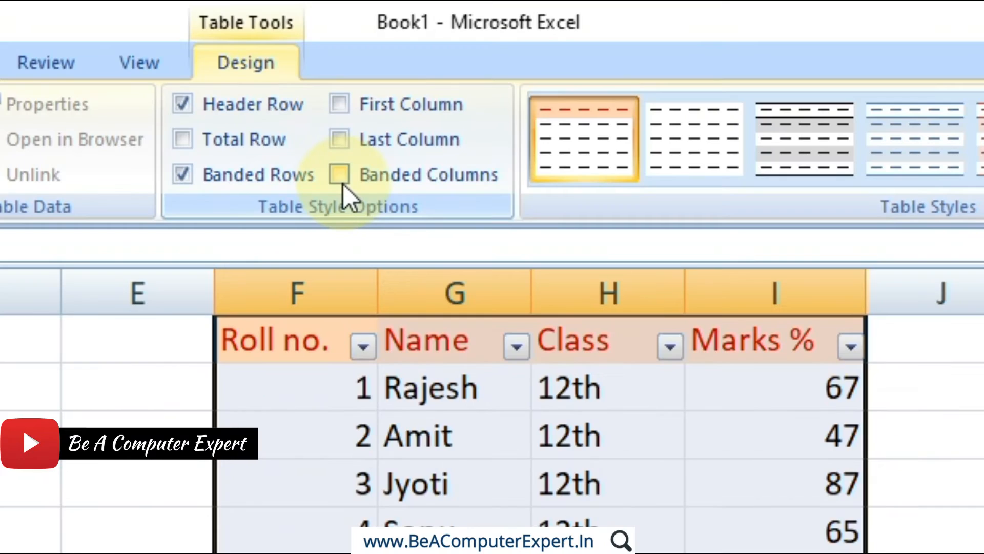
Turn on banded columns, last column, first column and total row for the marks table.
{"action": "left_click", "coordinate": [342, 179]}
{"action": "left_click", "coordinate": [339, 139]}
{"action": "left_click", "coordinate": [339, 104]}
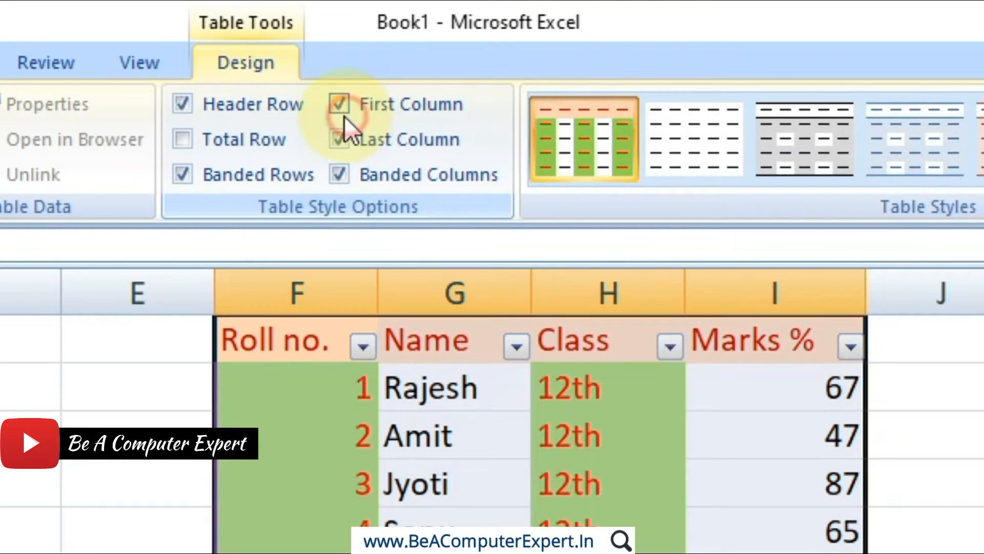
{"action": "left_click", "coordinate": [213, 153]}
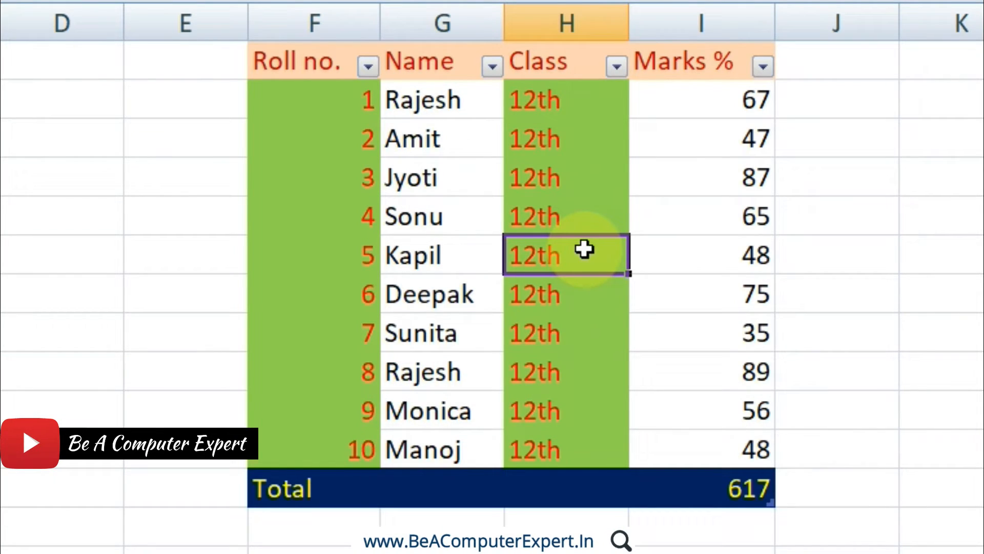
Undo the table style options and the table conversion to restore the manually formatted marks list.
{"action": "key", "text": "ctrl+z"}
{"action": "key", "text": "ctrl+z"}
{"action": "key", "text": "ctrl+z"}
{"action": "key", "text": "ctrl+z"}
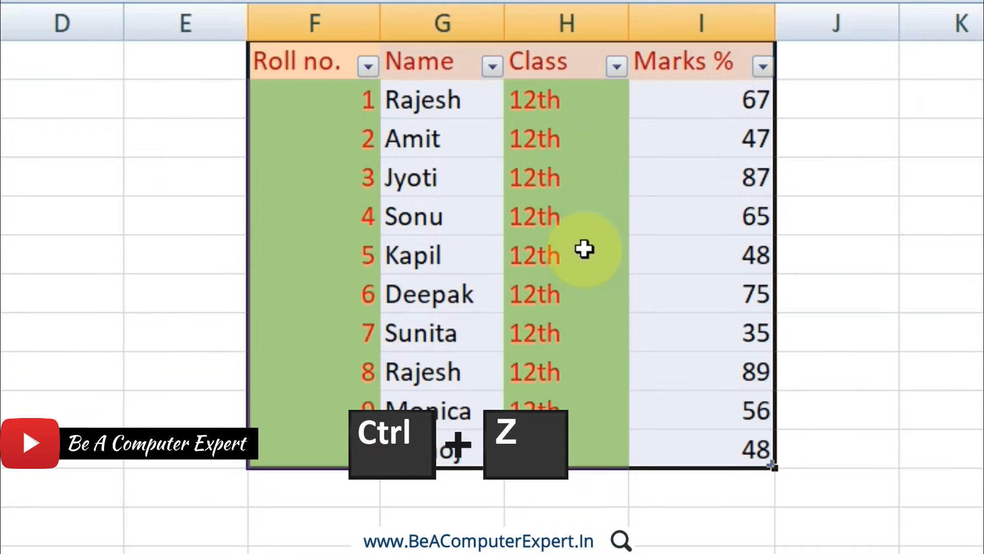
{"action": "key", "text": "ctrl+z"}
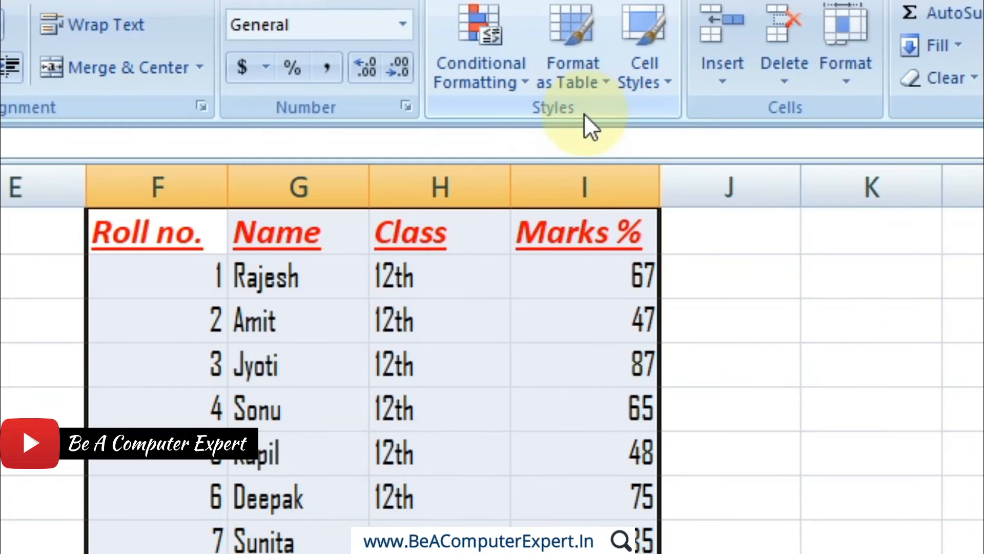
Bring up the apply options of the custom style My Table 1 for the selected marks list.
{"action": "left_click", "coordinate": [582, 90]}
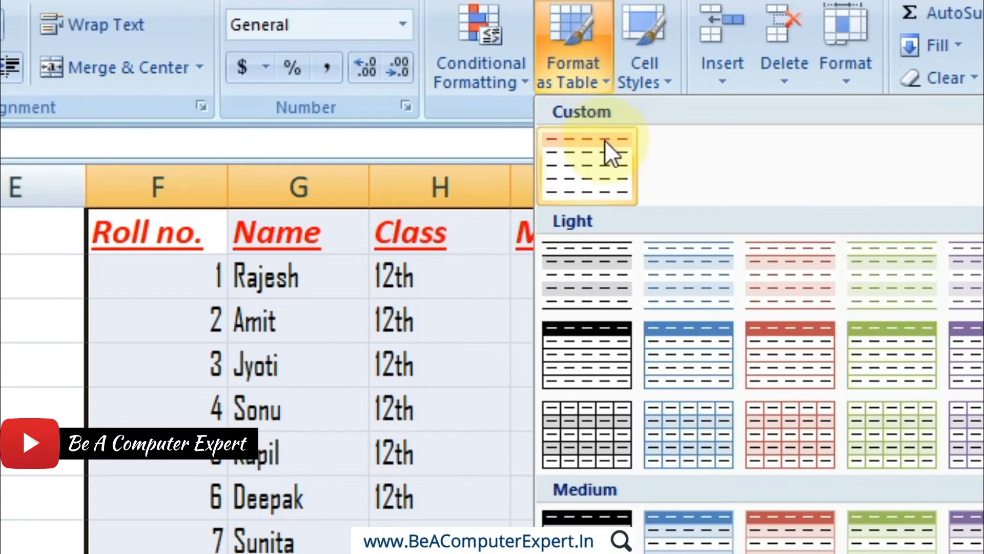
{"action": "right_click", "coordinate": [601, 148]}
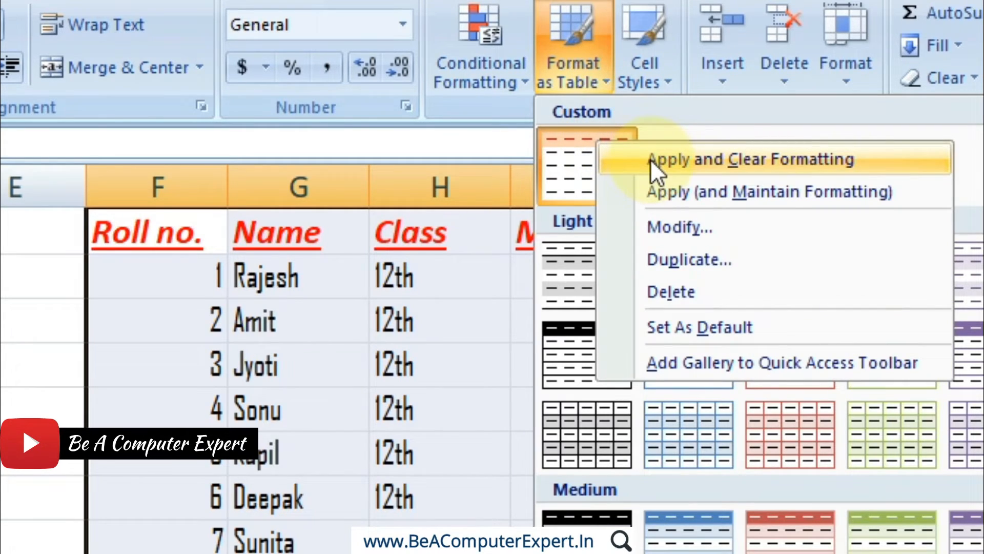
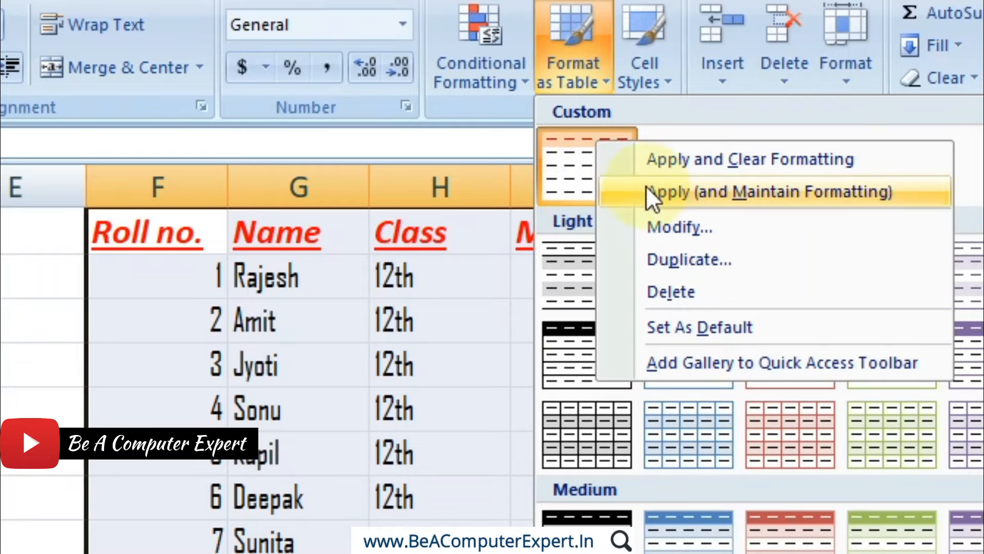
Format F1:I11 with headers in style My Table 1, maintaining existing formatting, and turn on banded columns, last column and total row.
{"action": "left_click", "coordinate": [679, 191]}
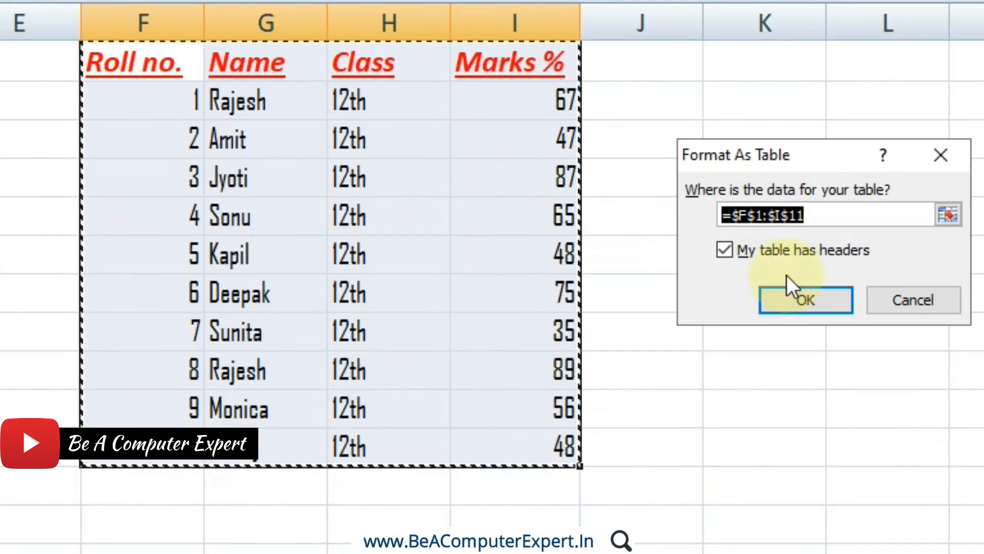
{"action": "left_click", "coordinate": [799, 297]}
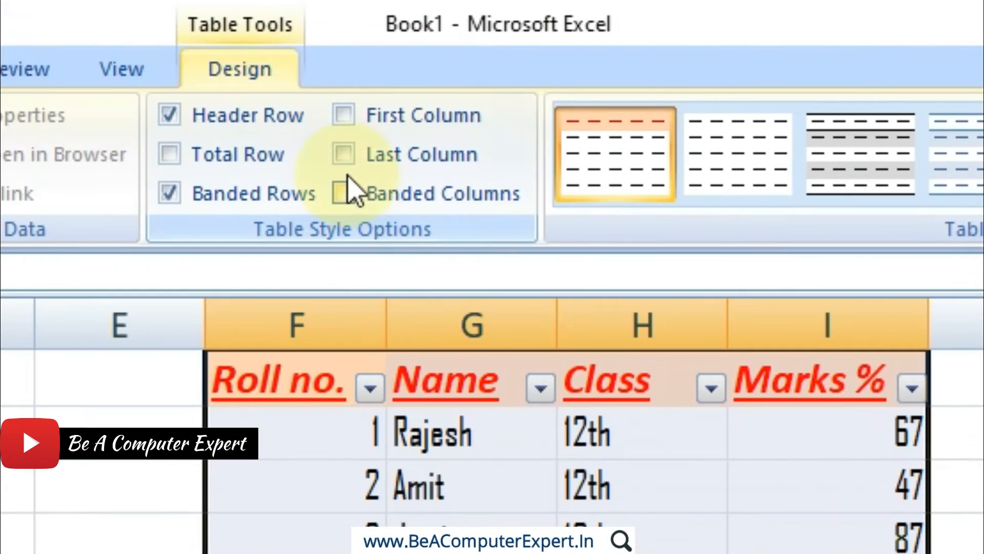
{"action": "left_click", "coordinate": [343, 194]}
{"action": "left_click", "coordinate": [344, 154]}
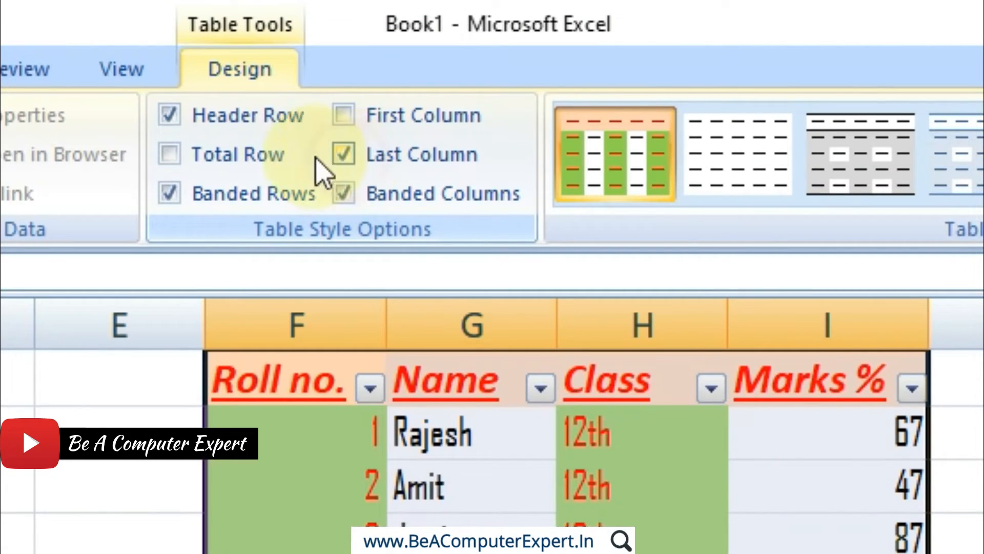
{"action": "left_click", "coordinate": [217, 163]}
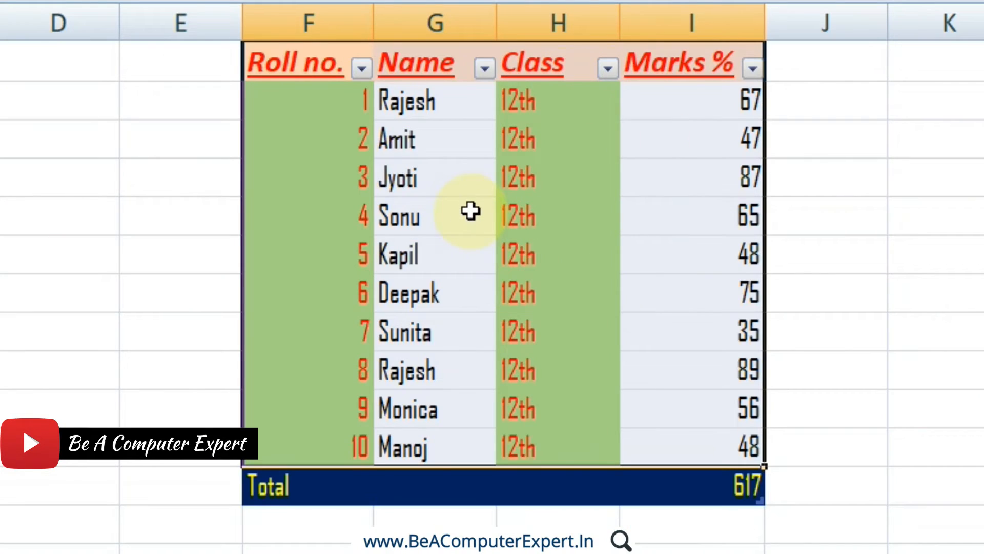
Inspect the Name column cells and the whole marks table for the maintained fonts and header formatting.
{"action": "left_click", "coordinate": [408, 134]}
{"action": "left_click", "coordinate": [413, 184]}
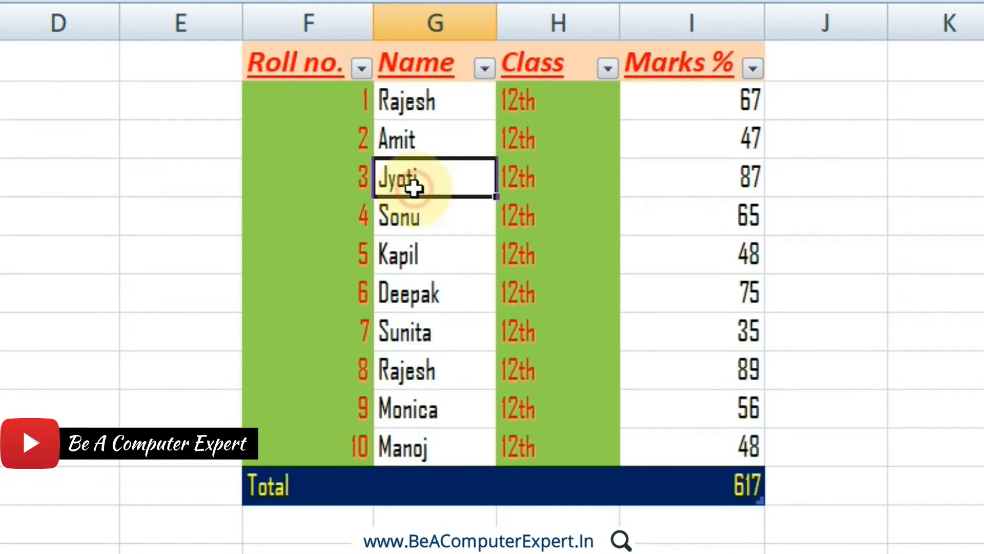
{"action": "left_click", "coordinate": [430, 252]}
{"action": "left_click", "coordinate": [438, 331]}
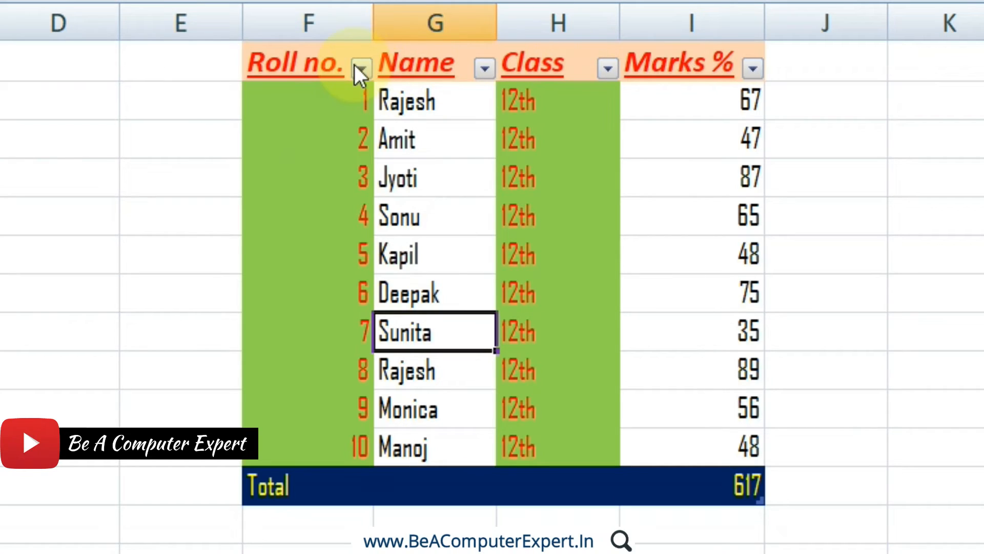
{"action": "left_click_drag", "start_coordinate": [314, 61], "coordinate": [704, 494]}
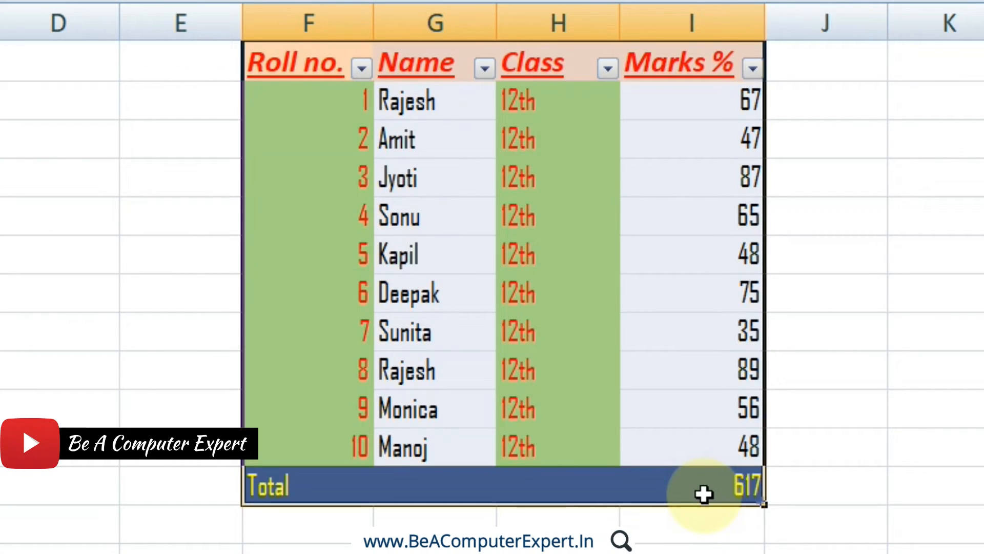
Undo the table style options and the table conversion to restore the manually formatted marks list.
{"action": "key", "text": "ctrl+z"}
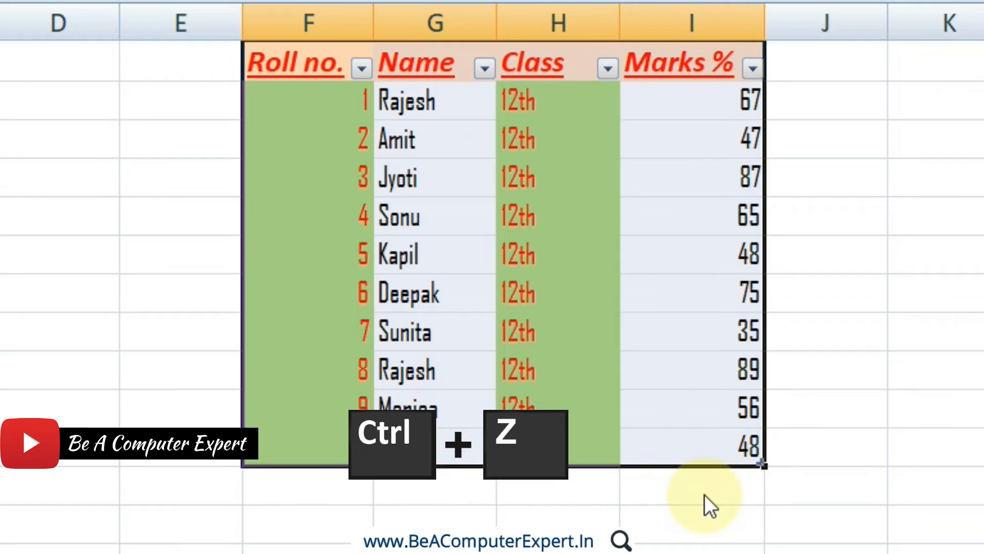
{"action": "key", "text": "ctrl+z"}
{"action": "key", "text": "ctrl+z"}
{"action": "key", "text": "ctrl+z"}
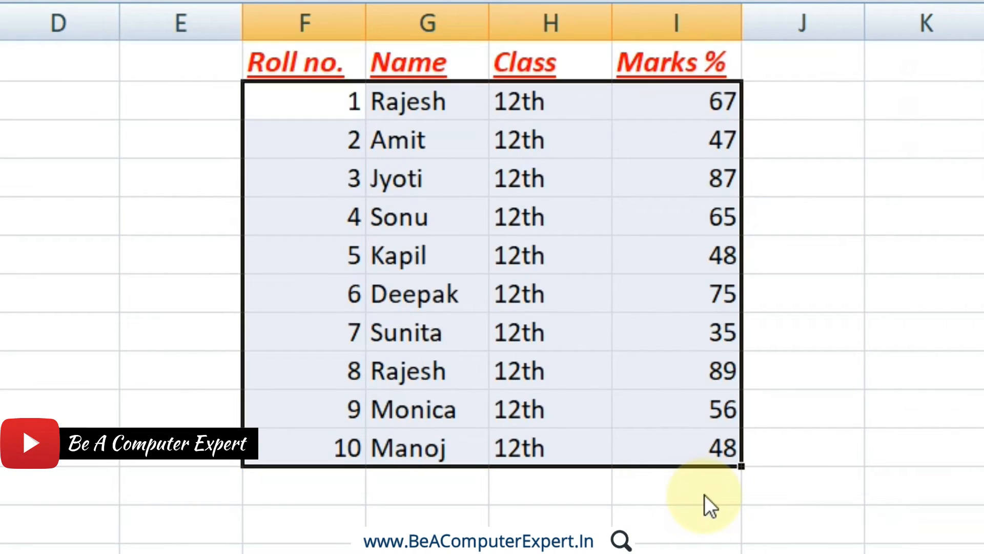
{"action": "key", "text": "ctrl+z"}
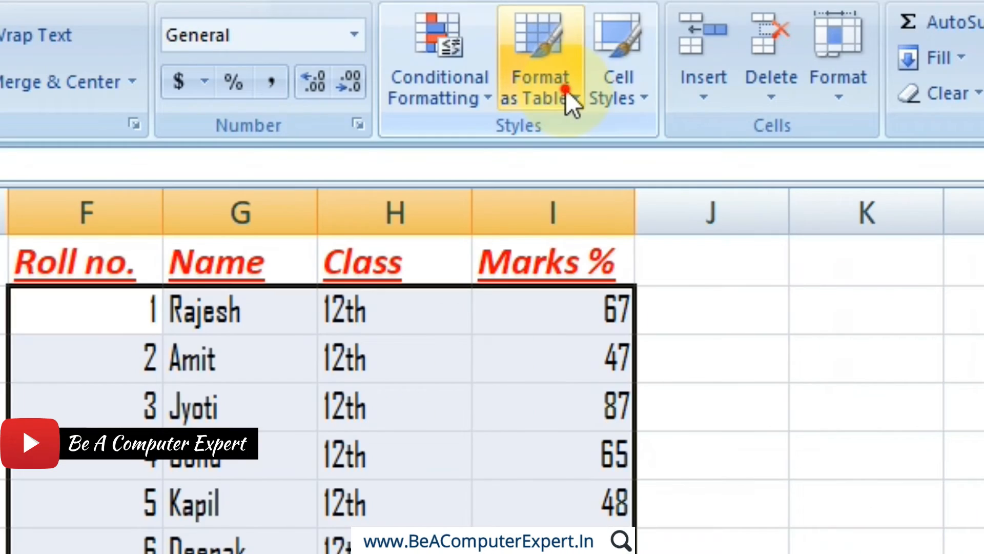
Duplicate the custom table style My Table 1 and name the copy My Table 2.
{"action": "left_click", "coordinate": [564, 93]}
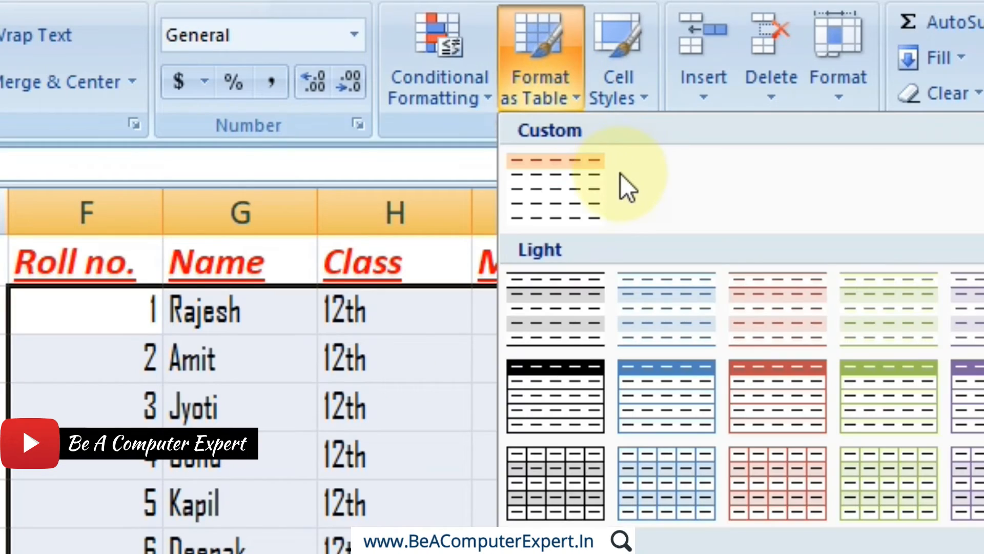
{"action": "right_click", "coordinate": [576, 183]}
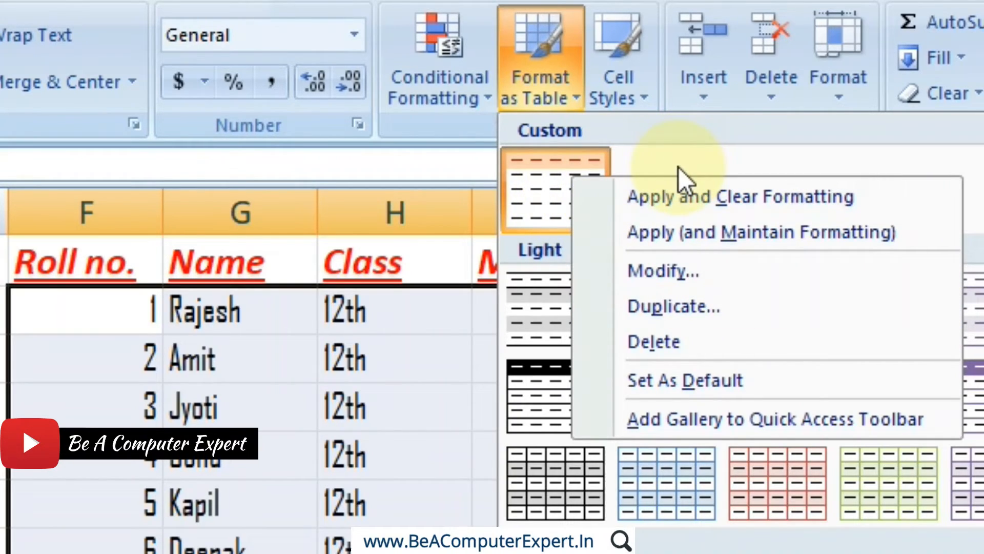
{"action": "right_click", "coordinate": [541, 181]}
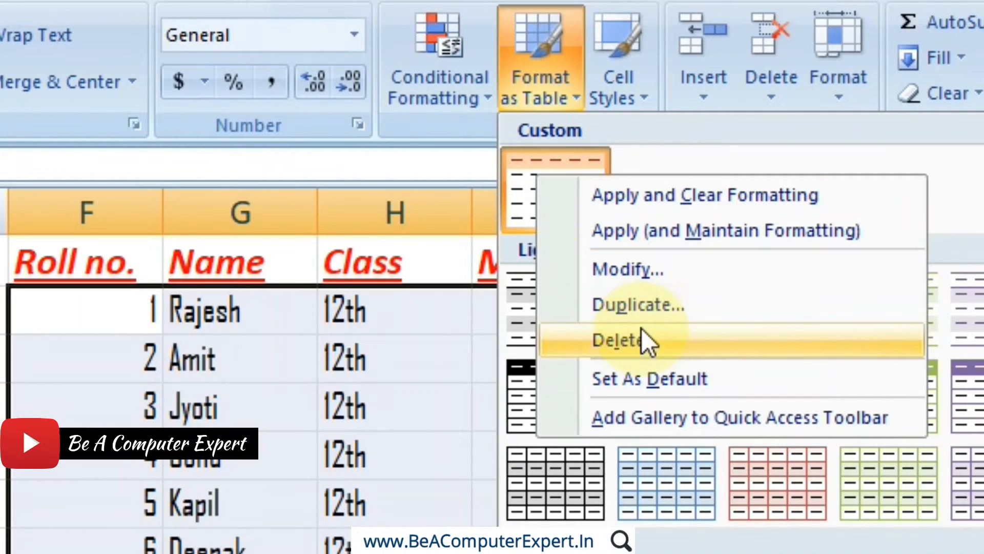
{"action": "left_click", "coordinate": [642, 308]}
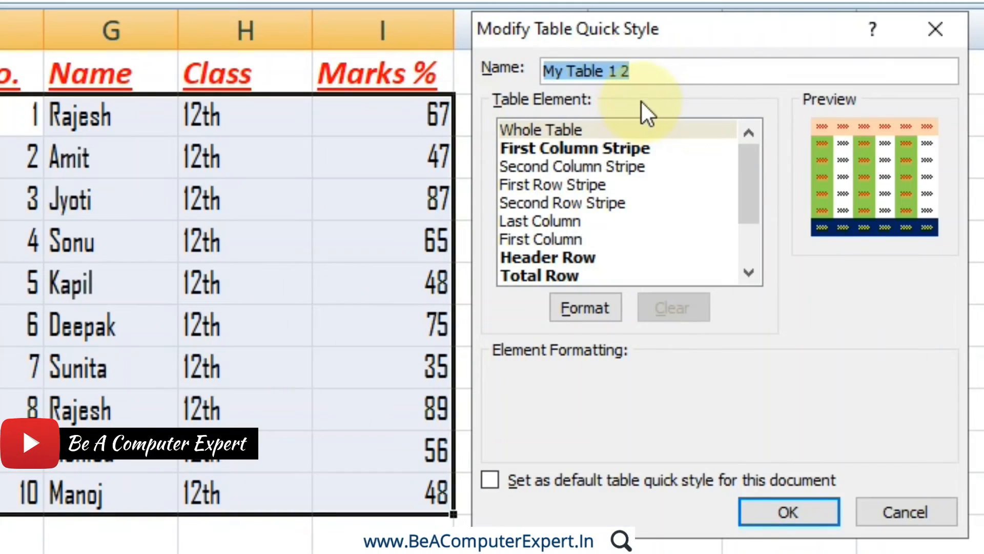
{"action": "left_click", "coordinate": [636, 72]}
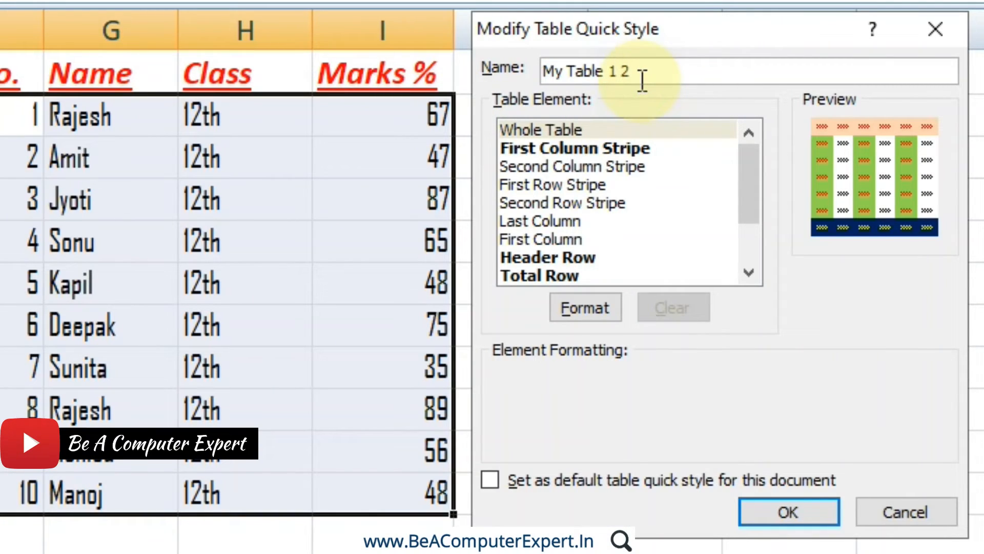
{"action": "left_click", "coordinate": [622, 71]}
{"action": "key", "text": "BackSpace"}
{"action": "key", "text": "BackSpace"}
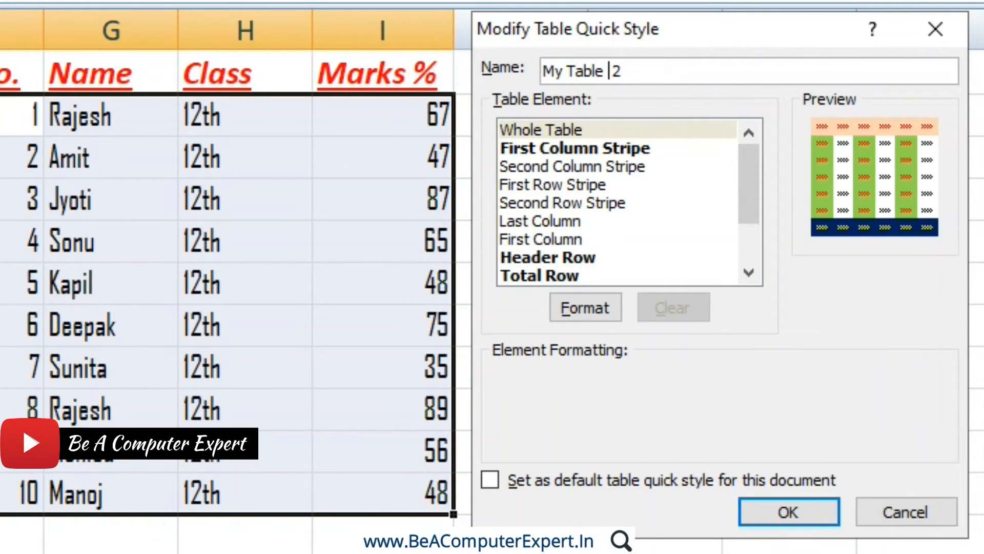
Clear the First Column Stripe formatting in My Table 2 and save the style.
{"action": "left_click", "coordinate": [602, 146]}
{"action": "left_click", "coordinate": [676, 308]}
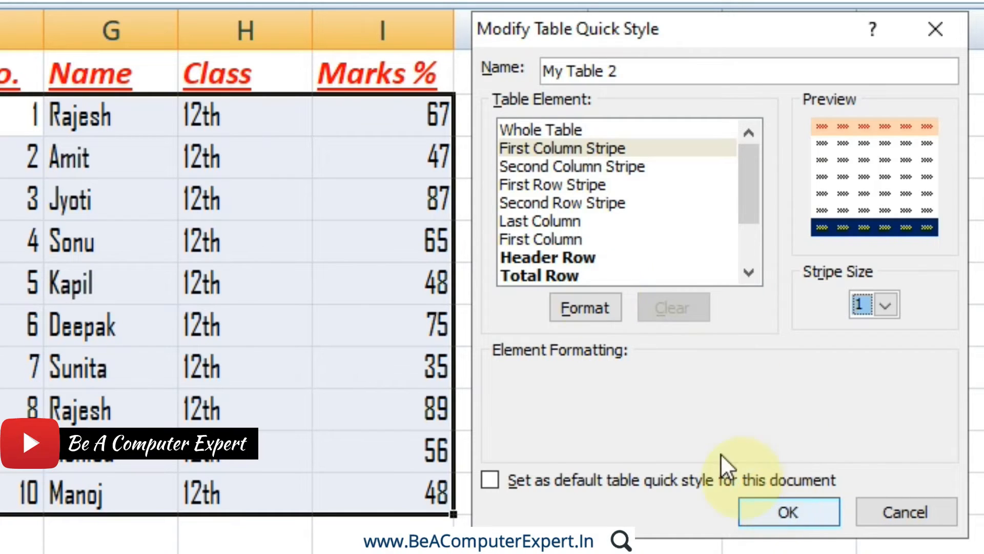
{"action": "left_click", "coordinate": [776, 513]}
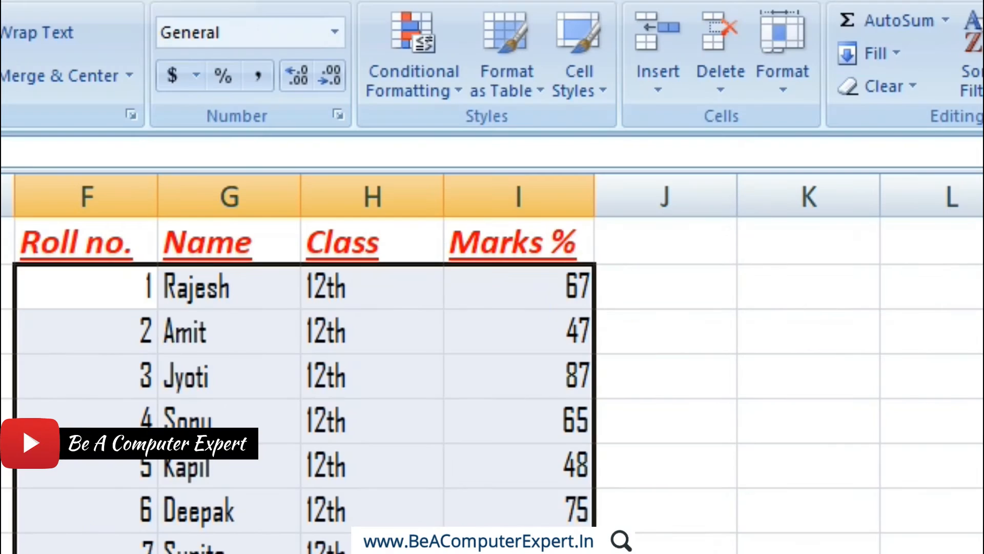
Delete the custom table style My Table 2.
{"action": "left_click", "coordinate": [515, 77]}
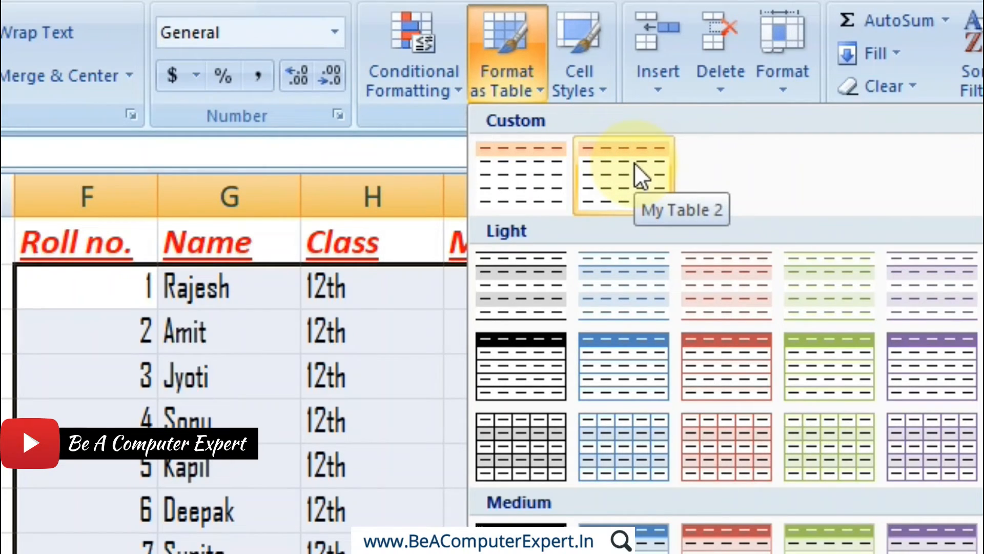
{"action": "right_click", "coordinate": [516, 176]}
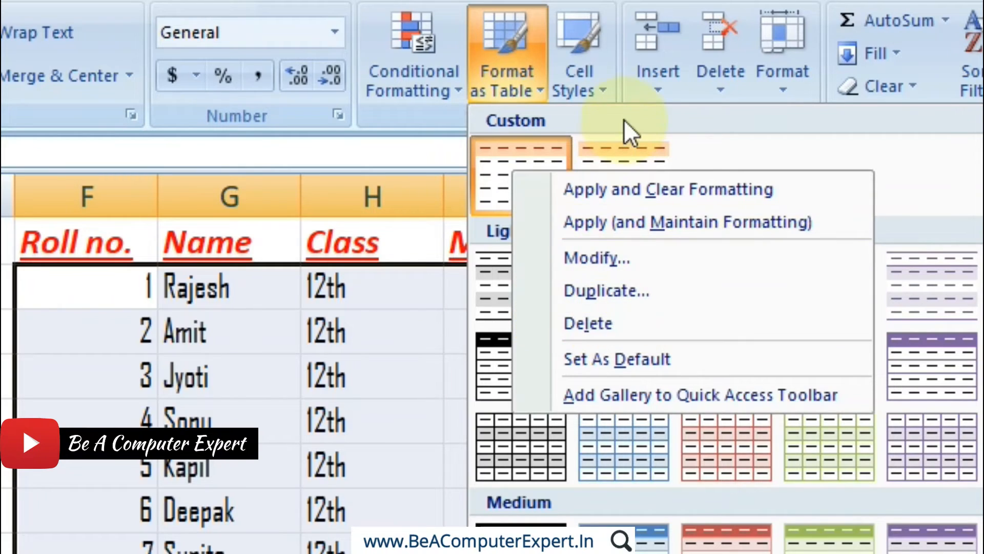
{"action": "right_click", "coordinate": [612, 162]}
{"action": "right_click", "coordinate": [612, 161]}
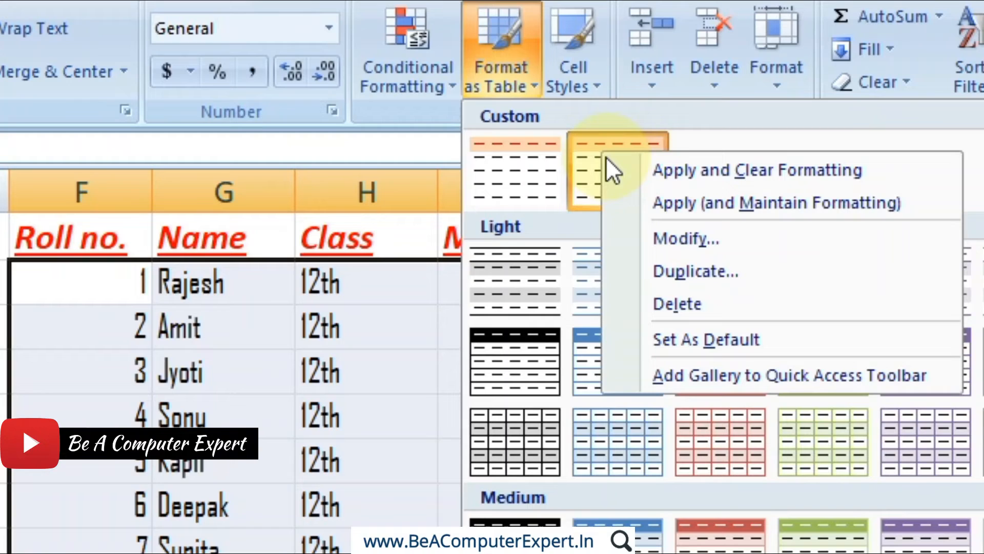
{"action": "left_click", "coordinate": [654, 306]}
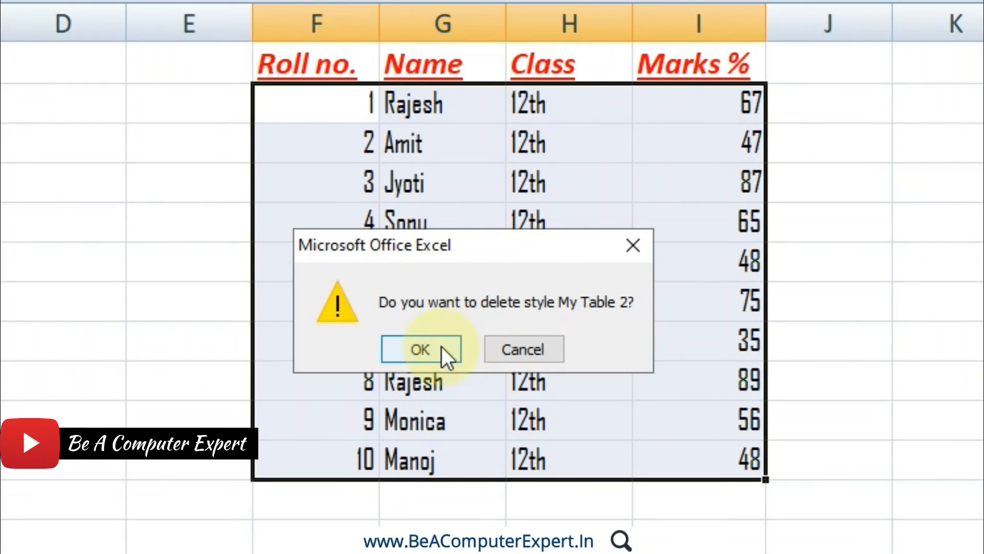
{"action": "left_click", "coordinate": [441, 347]}
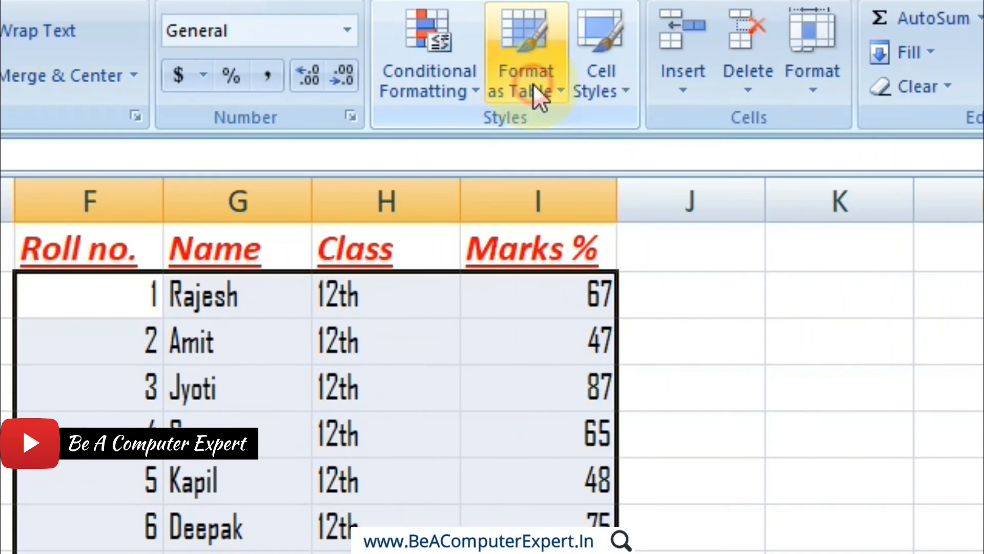
Add the table styles gallery to the Quick Access Toolbar.
{"action": "left_click", "coordinate": [533, 84]}
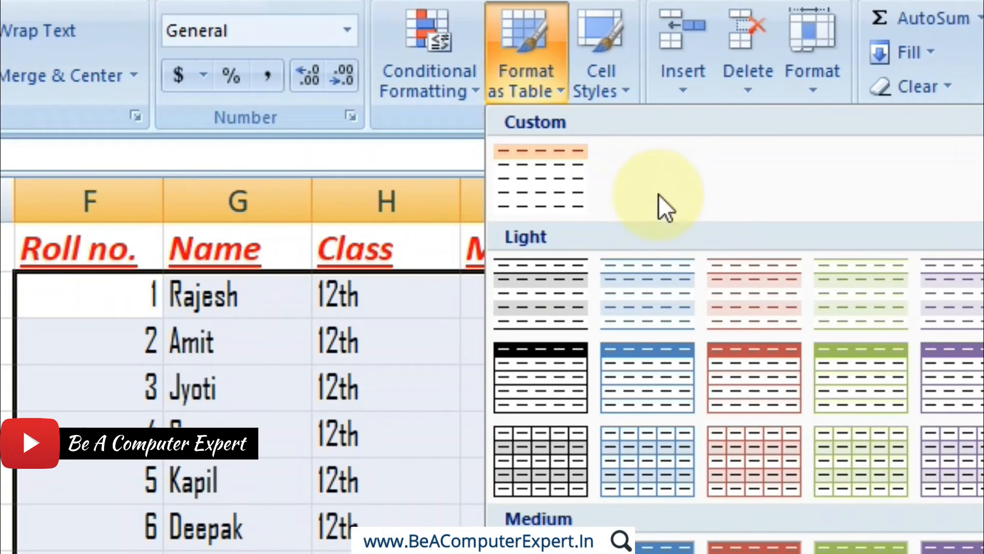
{"action": "right_click", "coordinate": [556, 175]}
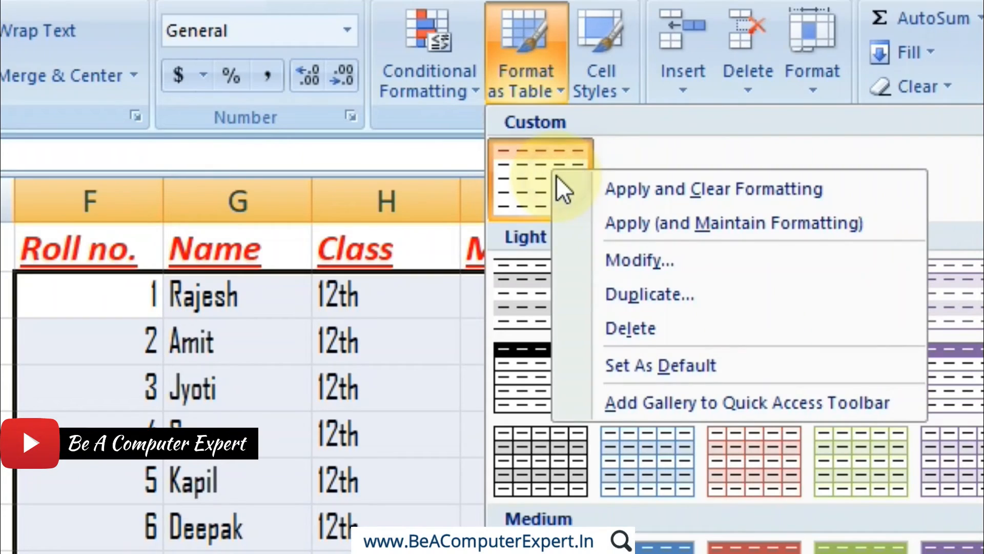
{"action": "left_click", "coordinate": [635, 411]}
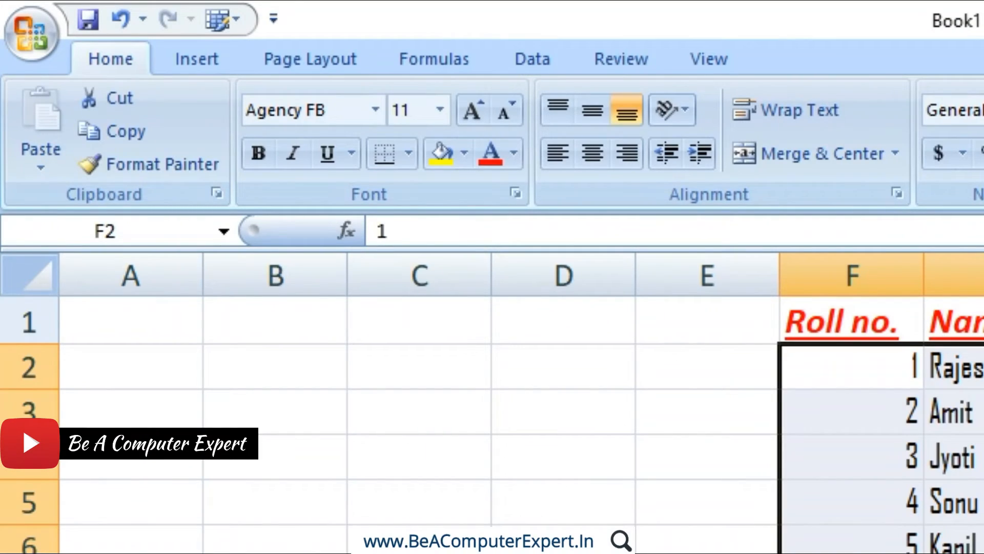
View the table styles gallery from the Quick Access Toolbar and remove it from that toolbar.
{"action": "left_click", "coordinate": [230, 18]}
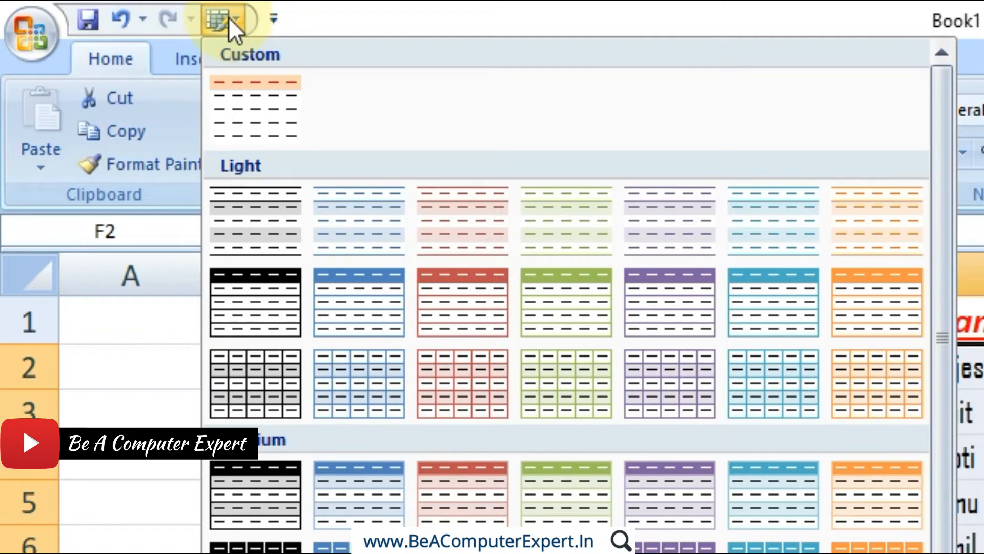
{"action": "left_click", "coordinate": [229, 17]}
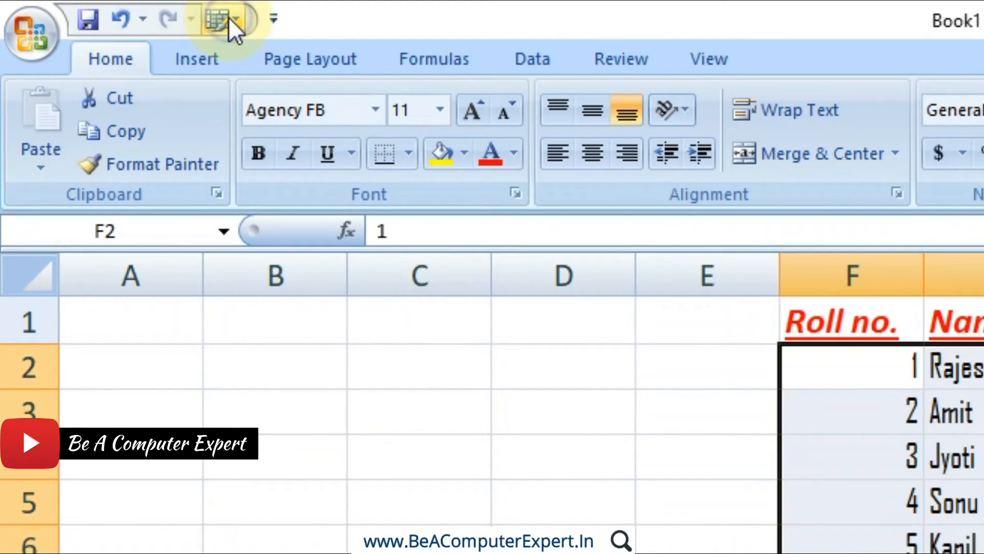
{"action": "right_click", "coordinate": [229, 17]}
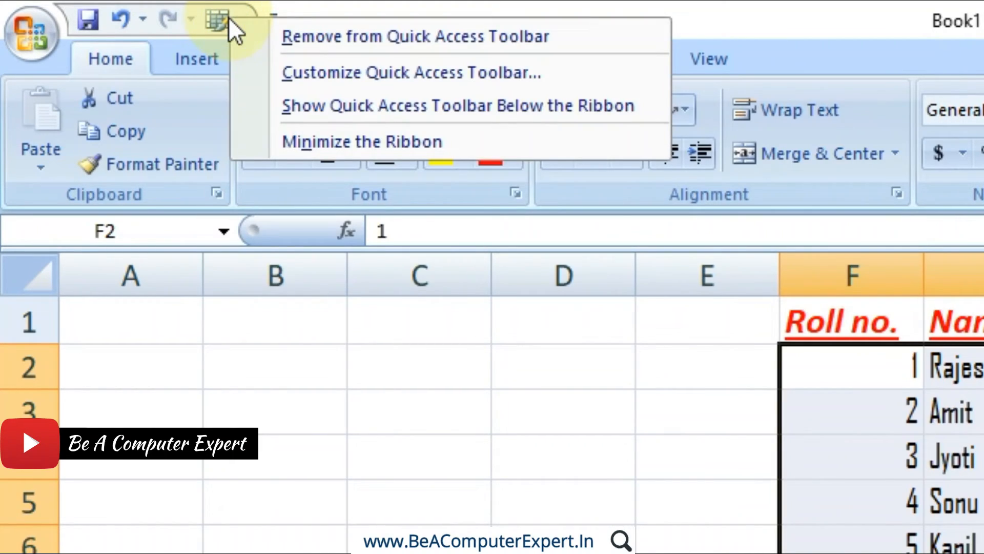
{"action": "left_click", "coordinate": [317, 44]}
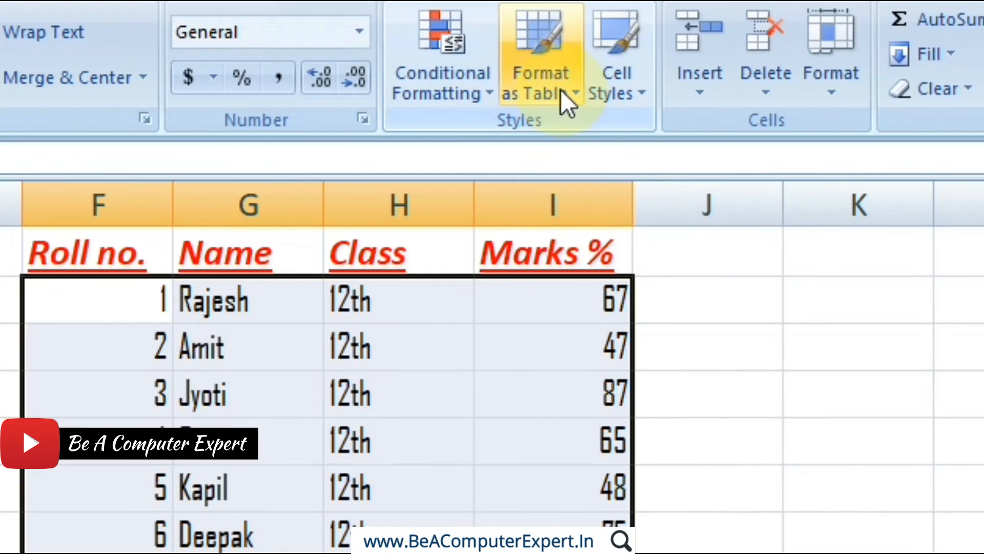
Modify My Table 1 so that it is the default table quick style for this document.
{"action": "left_click", "coordinate": [560, 90]}
{"action": "right_click", "coordinate": [580, 197]}
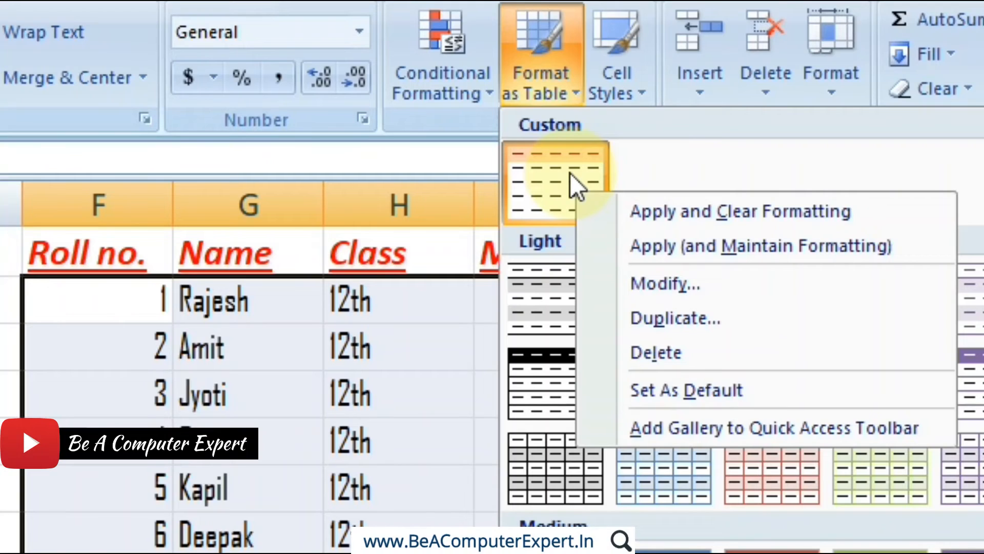
{"action": "left_click", "coordinate": [675, 293]}
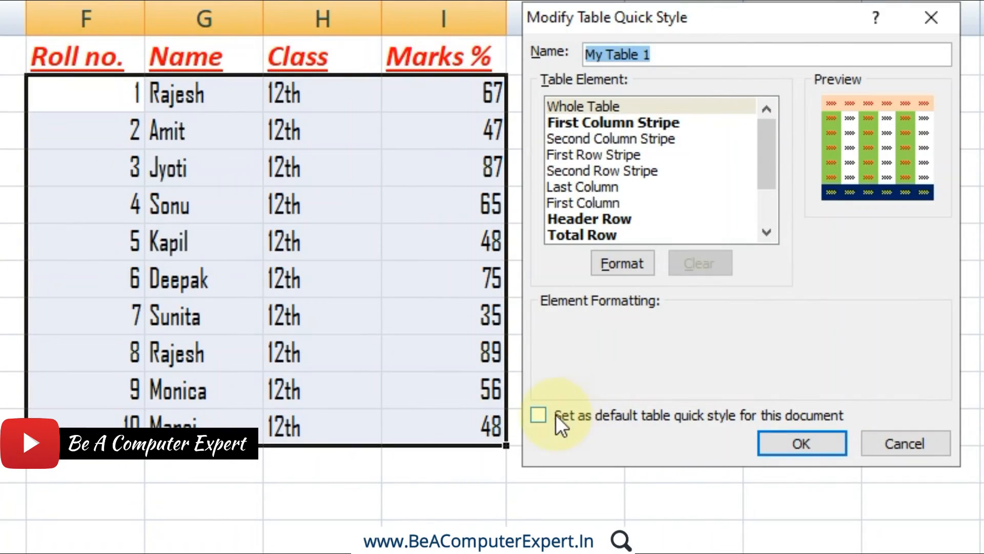
{"action": "left_click", "coordinate": [550, 417]}
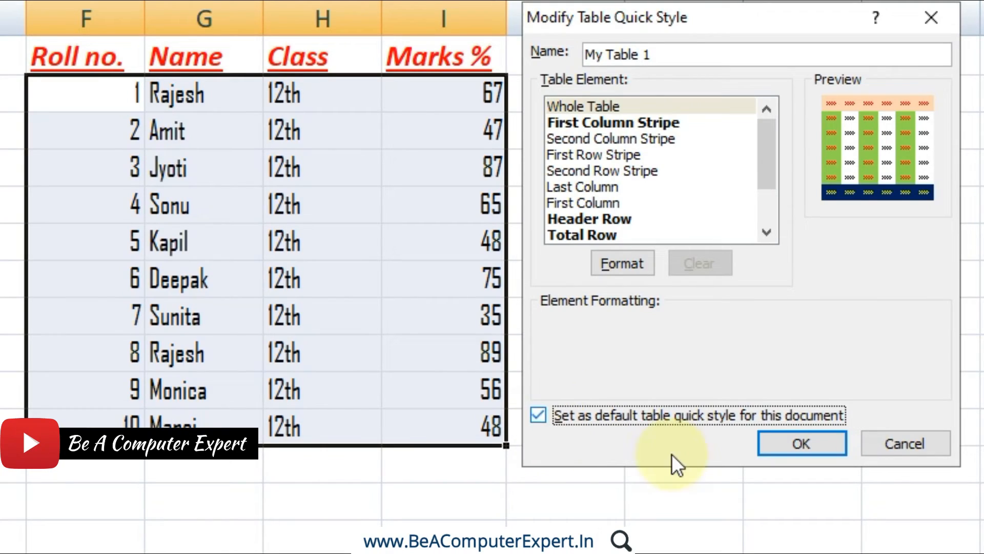
{"action": "left_click", "coordinate": [813, 448]}
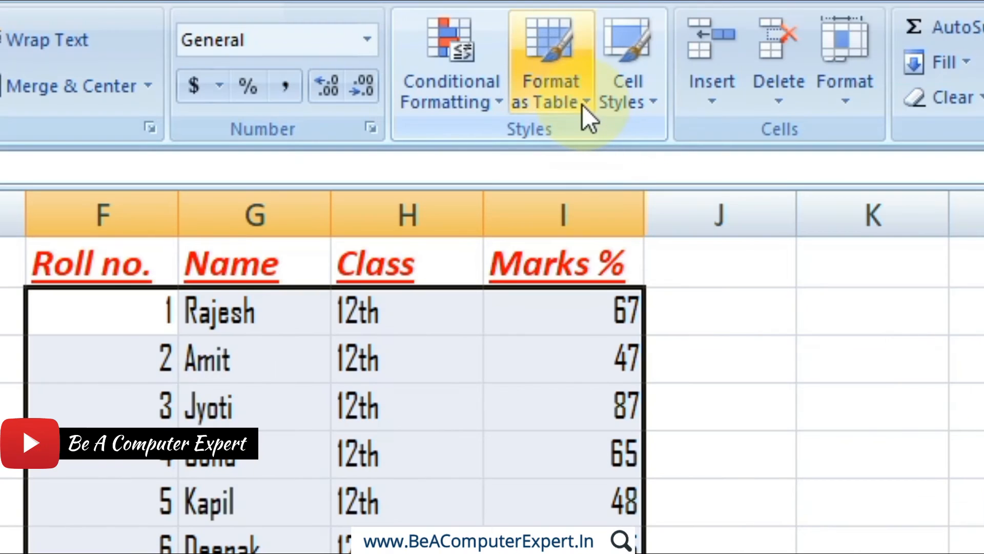
Set the custom table style My Table 1 as the default table style.
{"action": "left_click", "coordinate": [582, 105]}
{"action": "right_click", "coordinate": [570, 176]}
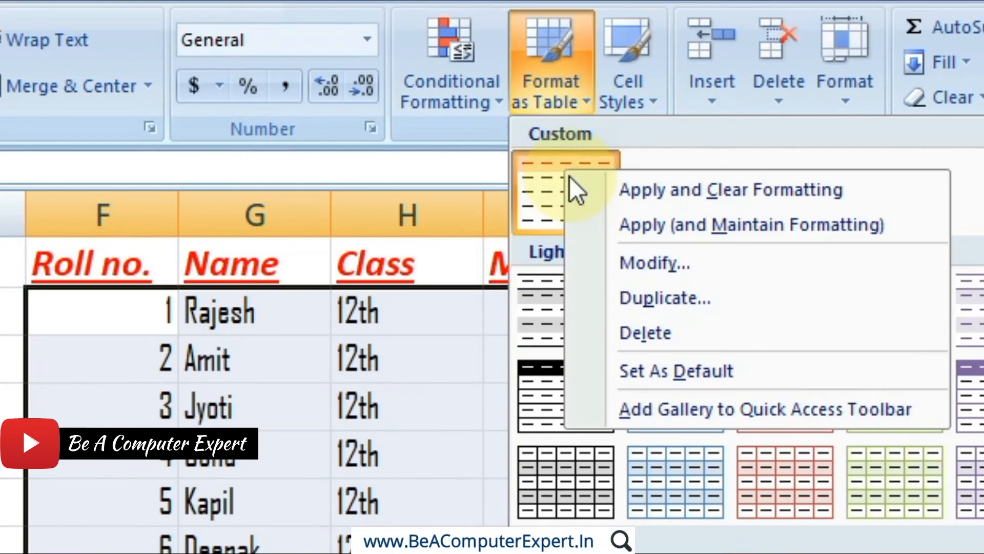
{"action": "left_click", "coordinate": [654, 367]}
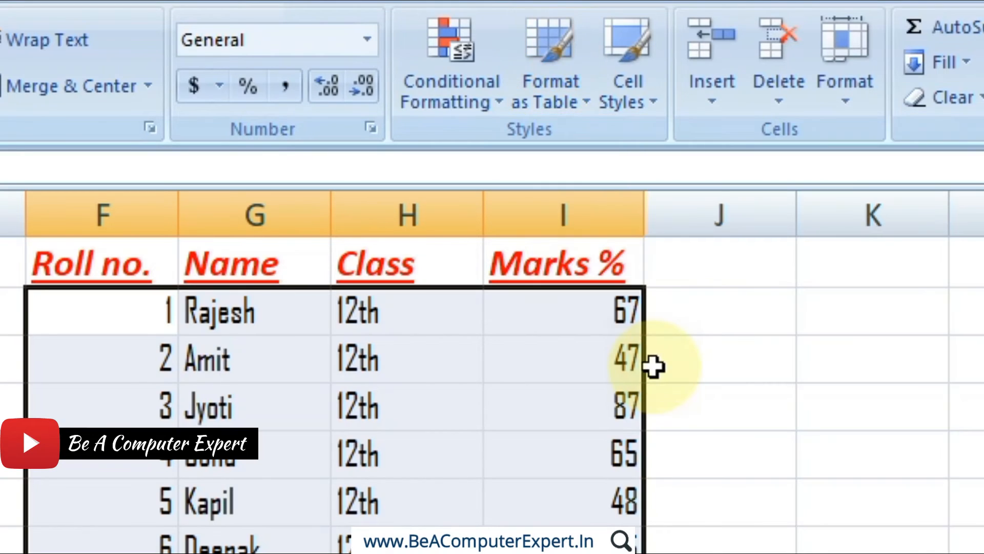
View the available options of the red Medium table style and set the custom style as the default once more.
{"action": "left_click", "coordinate": [498, 62]}
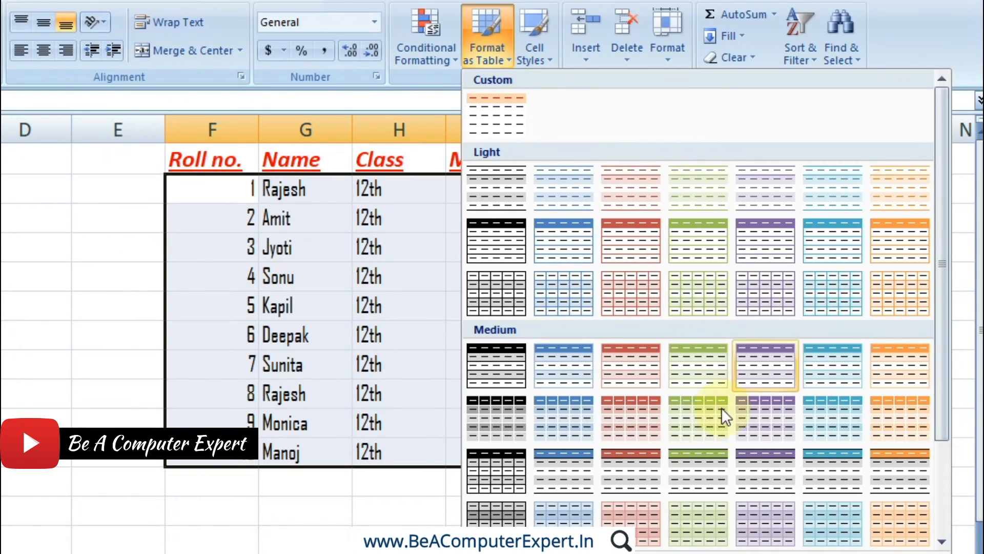
{"action": "right_click", "coordinate": [642, 362]}
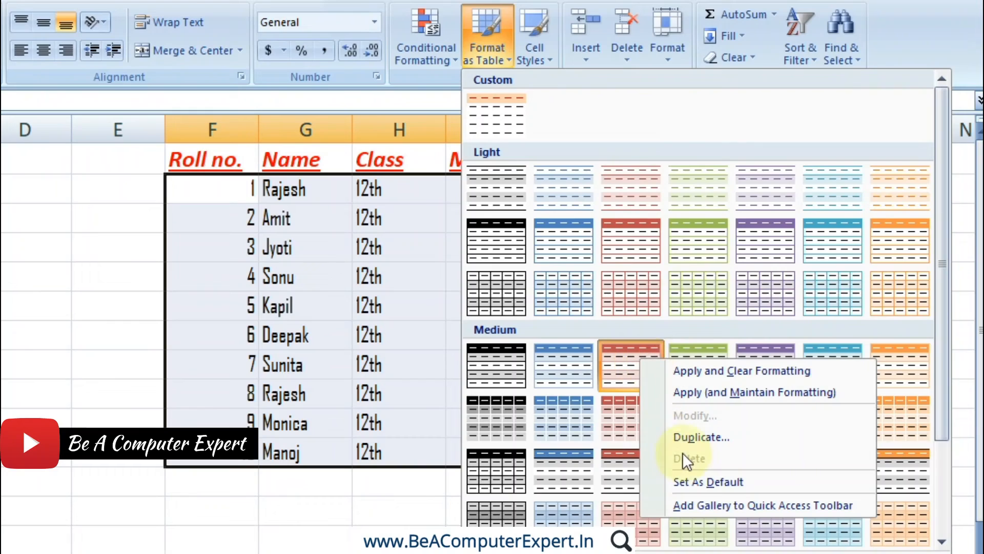
{"action": "key", "text": "Escape"}
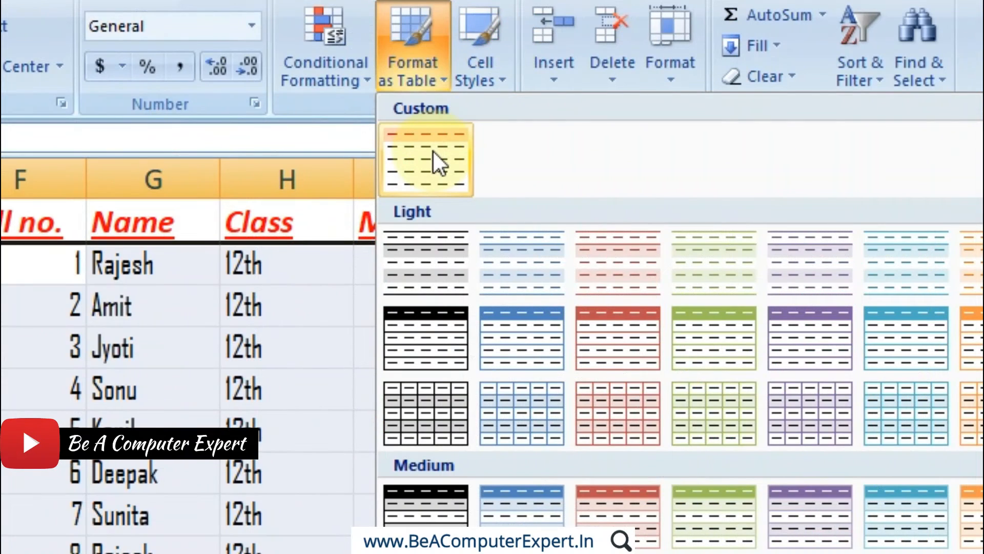
{"action": "right_click", "coordinate": [501, 111]}
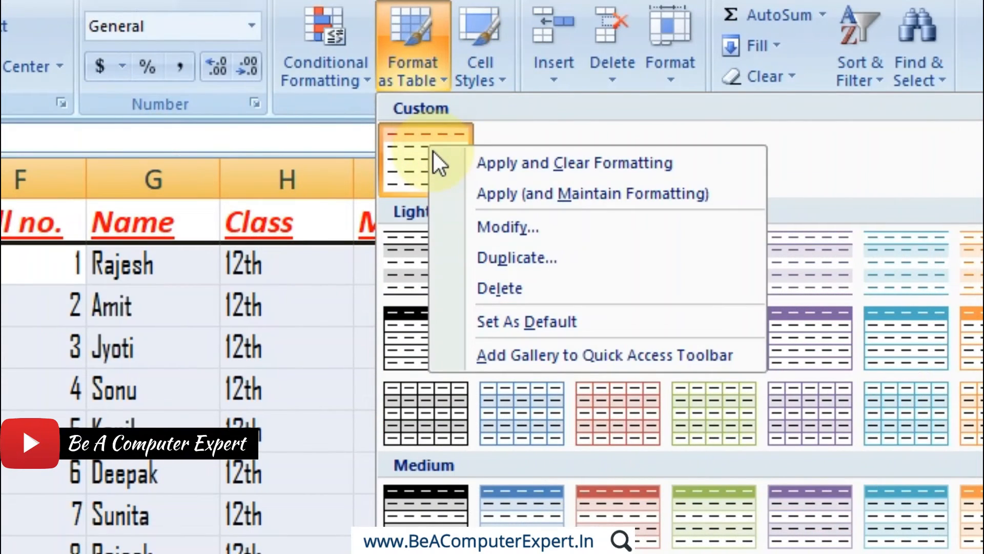
{"action": "left_click", "coordinate": [526, 331]}
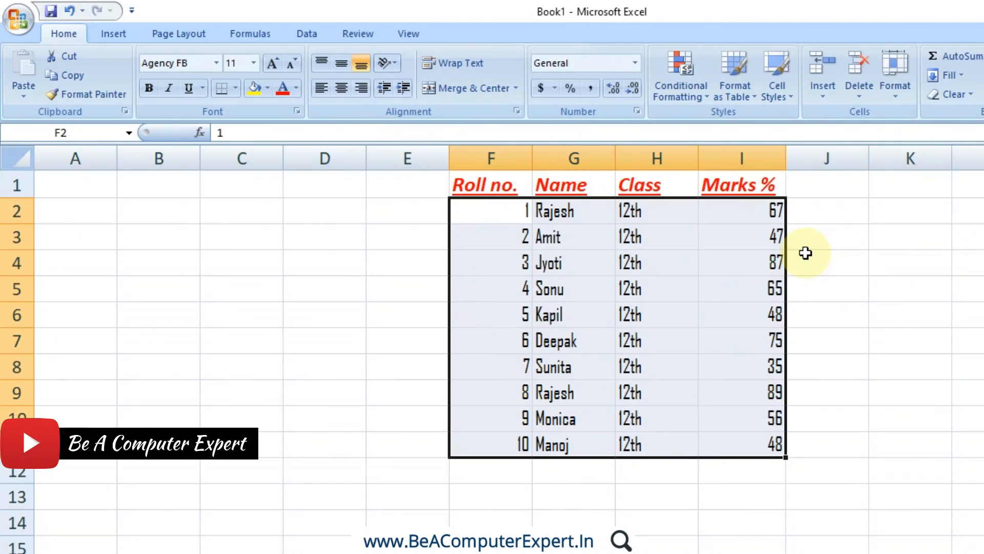
{"action": "left_click", "coordinate": [525, 331]}
Insert a table with headers over the empty range A1:D12.
{"action": "left_click_drag", "start_coordinate": [75, 184], "coordinate": [336, 459]}
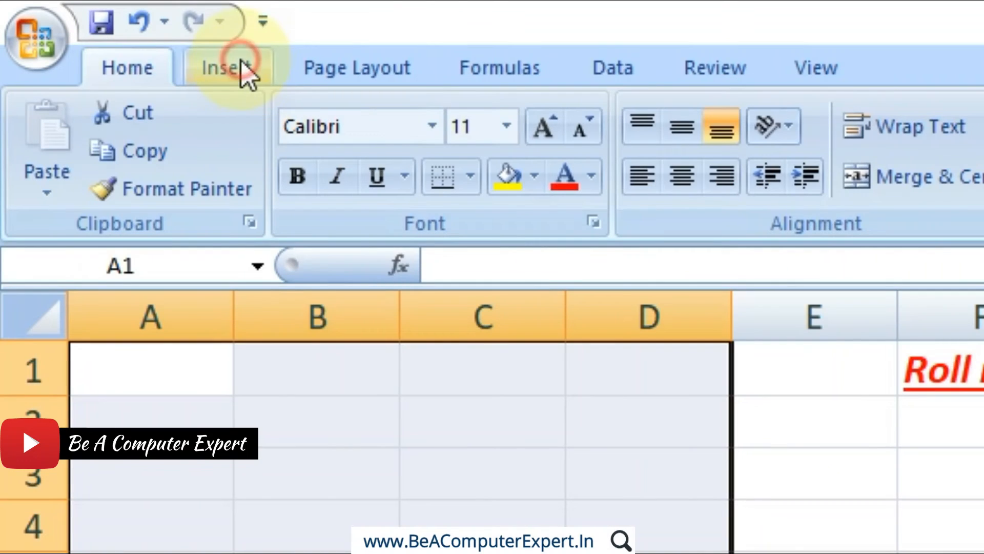
{"action": "left_click", "coordinate": [120, 35]}
{"action": "left_click", "coordinate": [146, 175]}
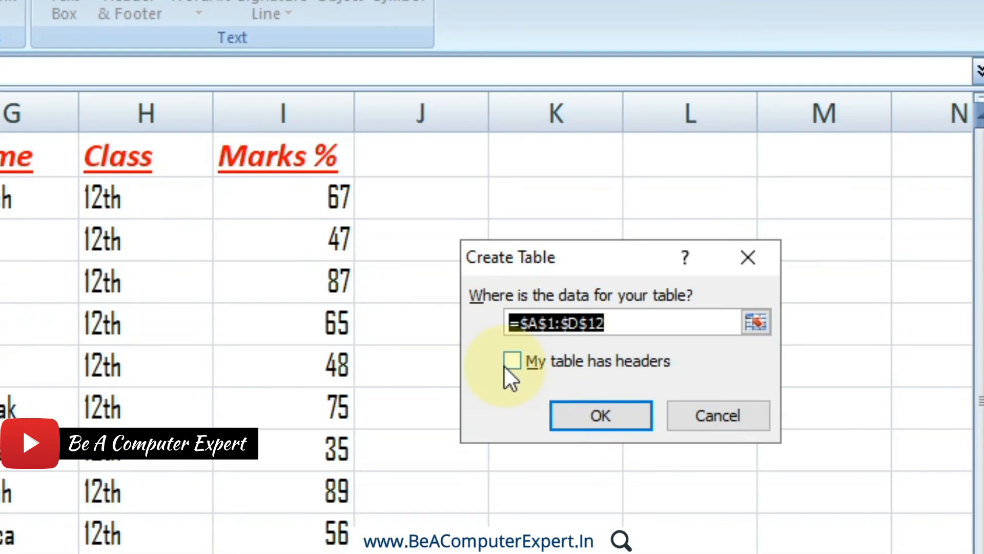
{"action": "left_click", "coordinate": [511, 363]}
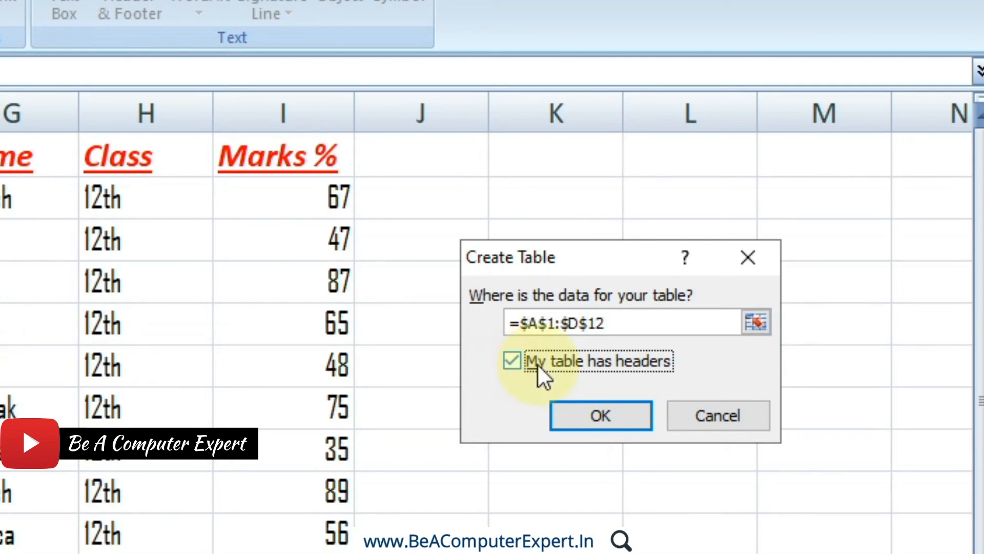
{"action": "left_click", "coordinate": [601, 416]}
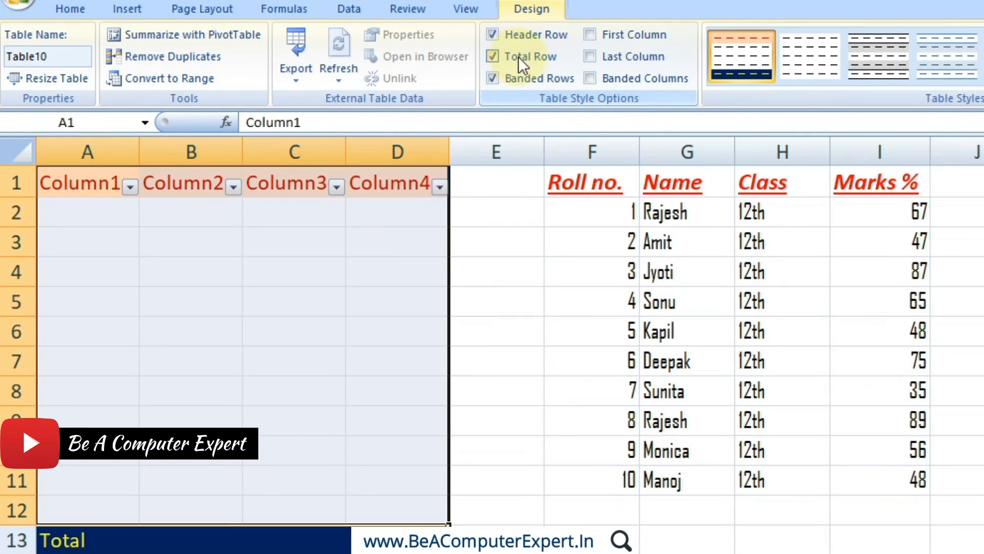
Turn on the total row and banded columns for the A1:D12 table, and undo back to before the table was created.
{"action": "left_click", "coordinate": [599, 81]}
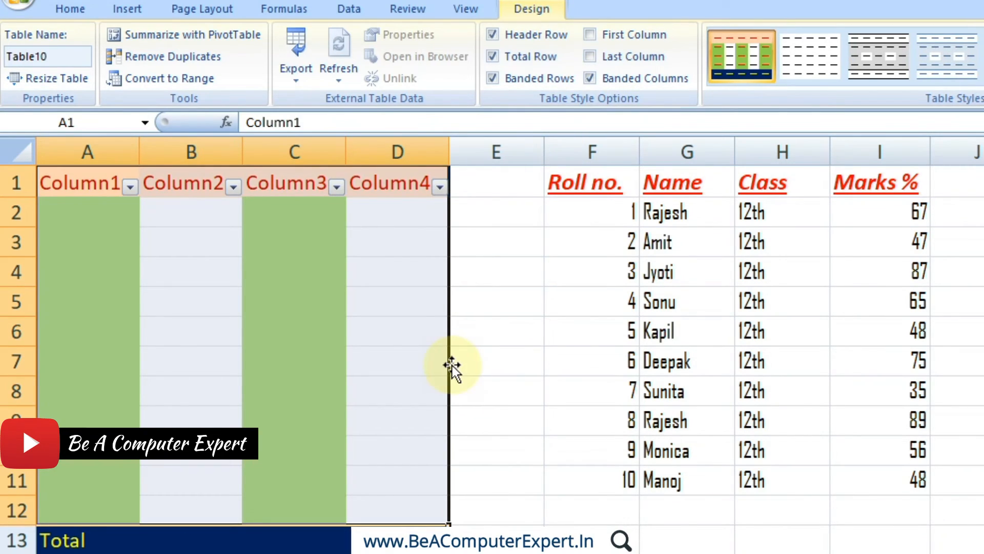
{"action": "key", "text": "ctrl+z"}
{"action": "key", "text": "ctrl+z"}
{"action": "key", "text": "ctrl+z"}
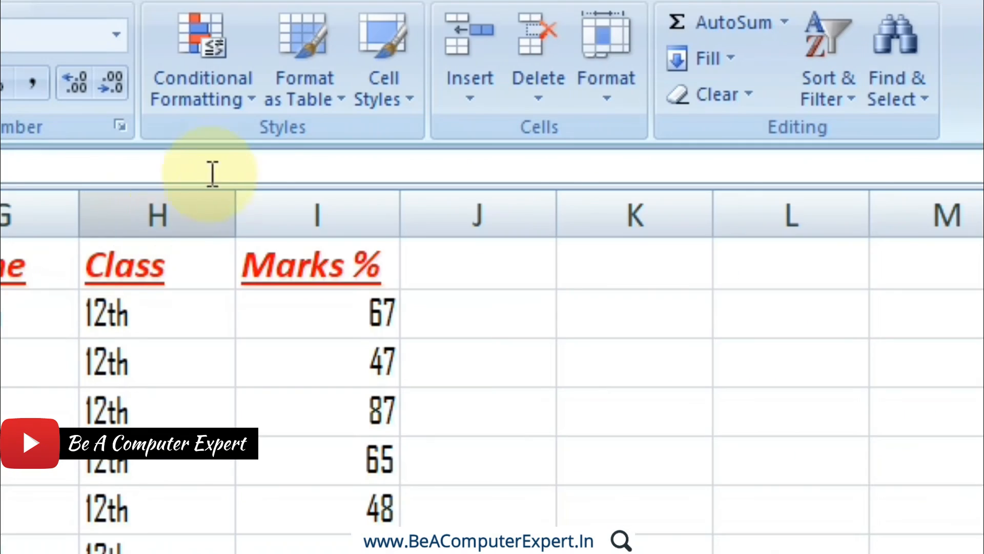
Set the purple style in the second row of the Medium table styles as the default.
{"action": "left_click", "coordinate": [314, 99]}
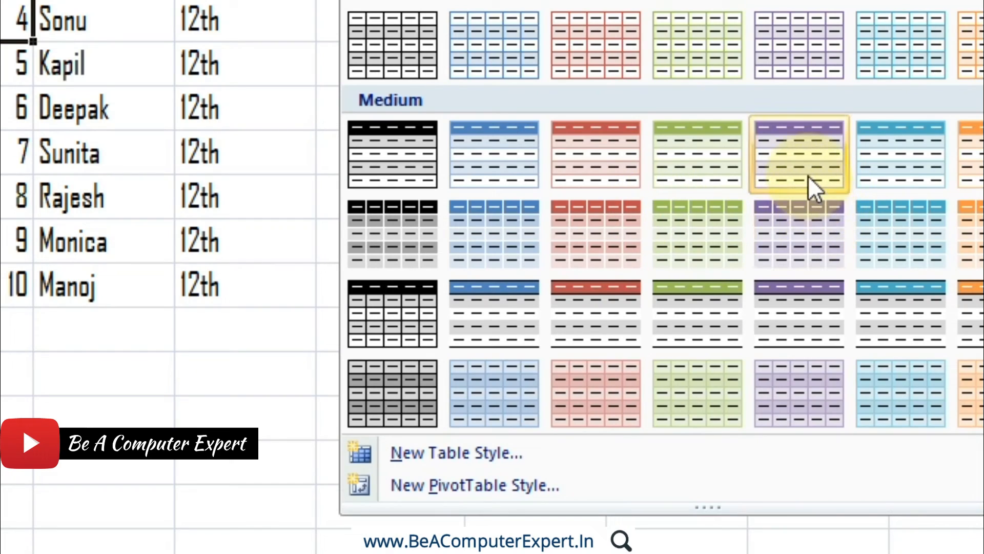
{"action": "right_click", "coordinate": [808, 204]}
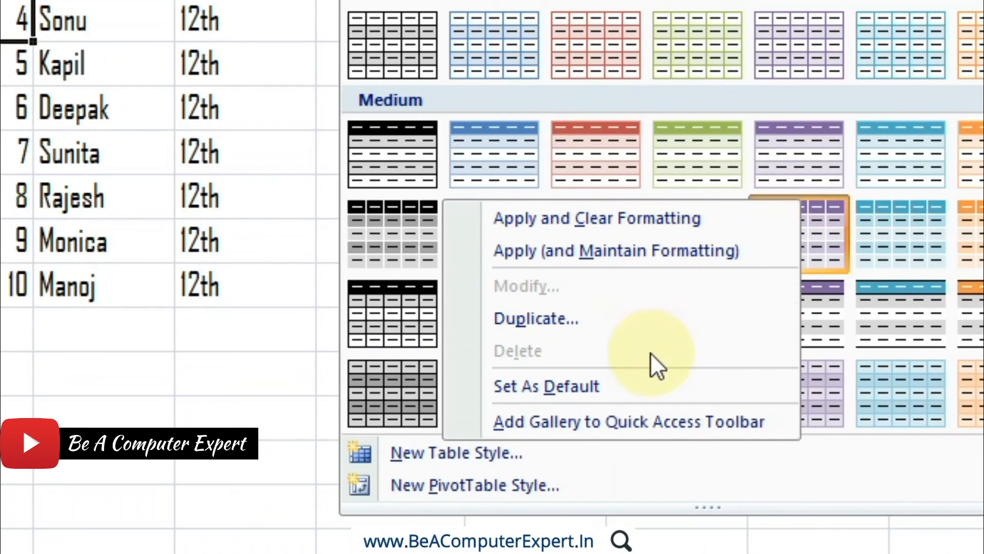
{"action": "left_click", "coordinate": [623, 385]}
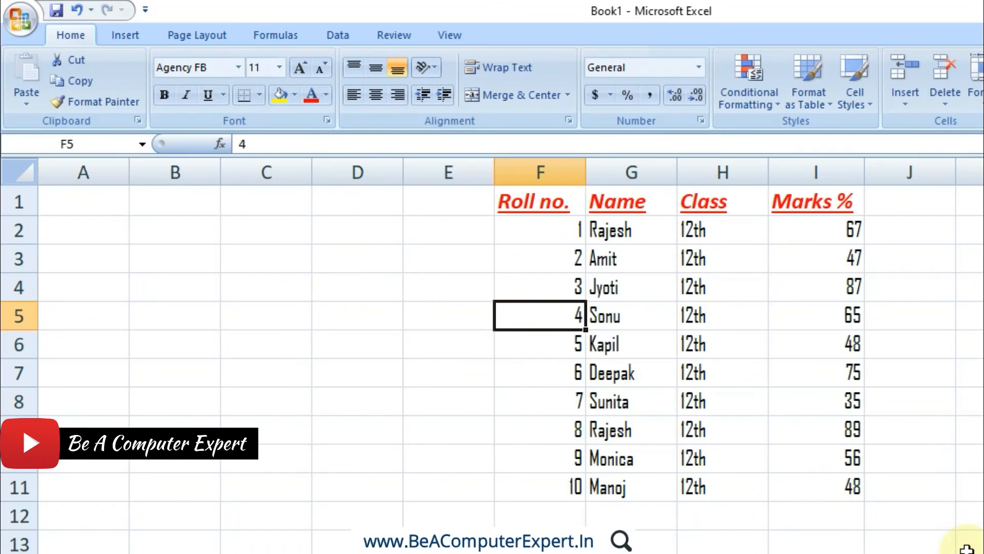
Insert a table with headers over the empty range A1:D11.
{"action": "left_click_drag", "start_coordinate": [103, 207], "coordinate": [401, 493]}
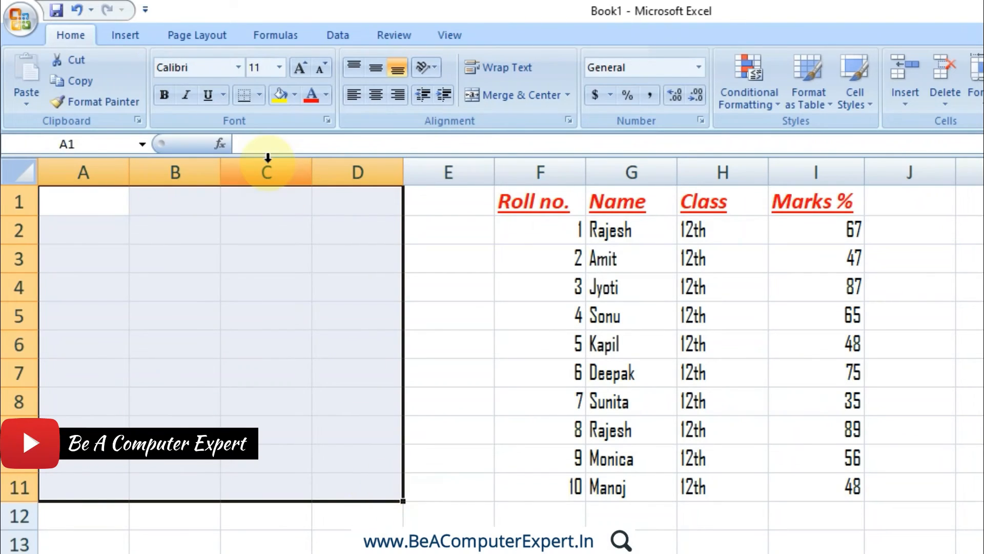
{"action": "left_click", "coordinate": [139, 36]}
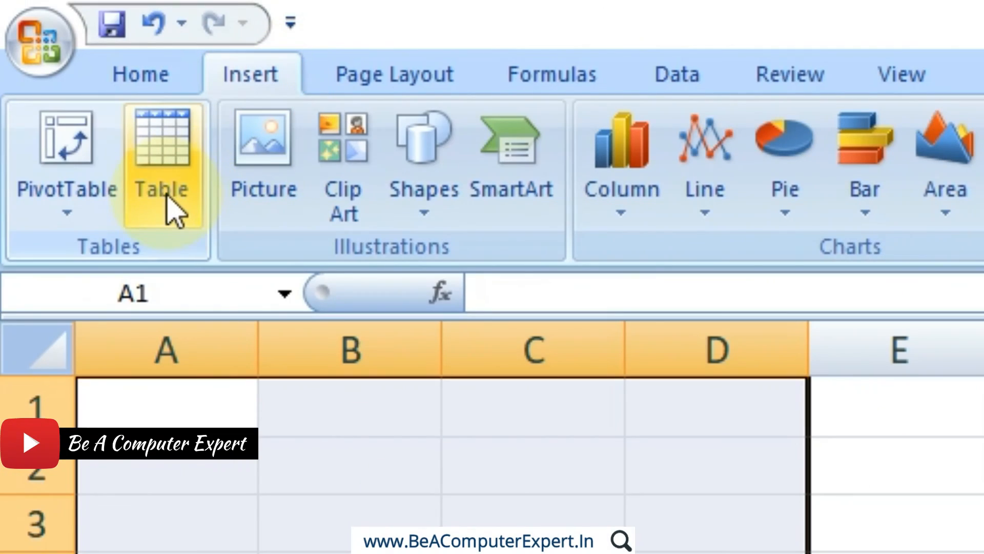
{"action": "left_click", "coordinate": [164, 200]}
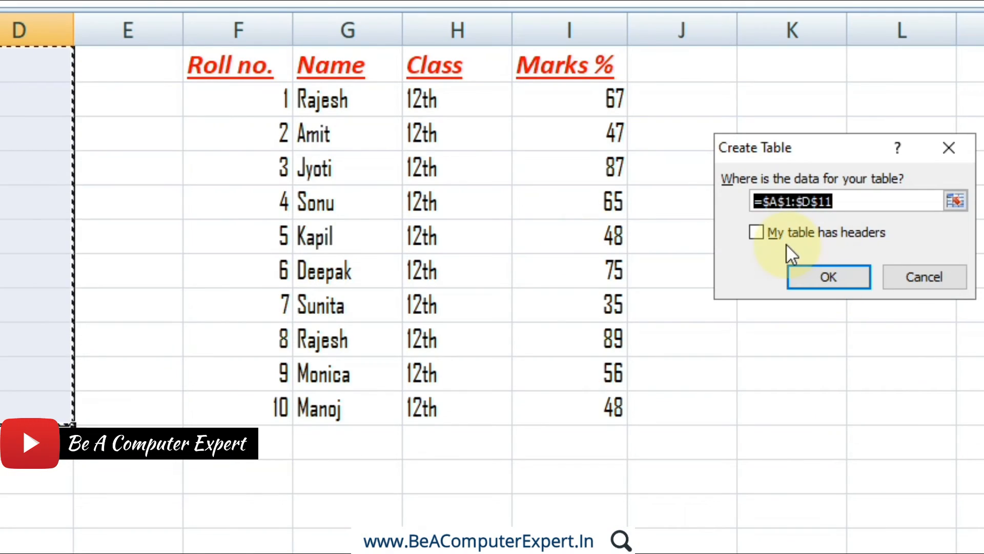
{"action": "left_click", "coordinate": [781, 234]}
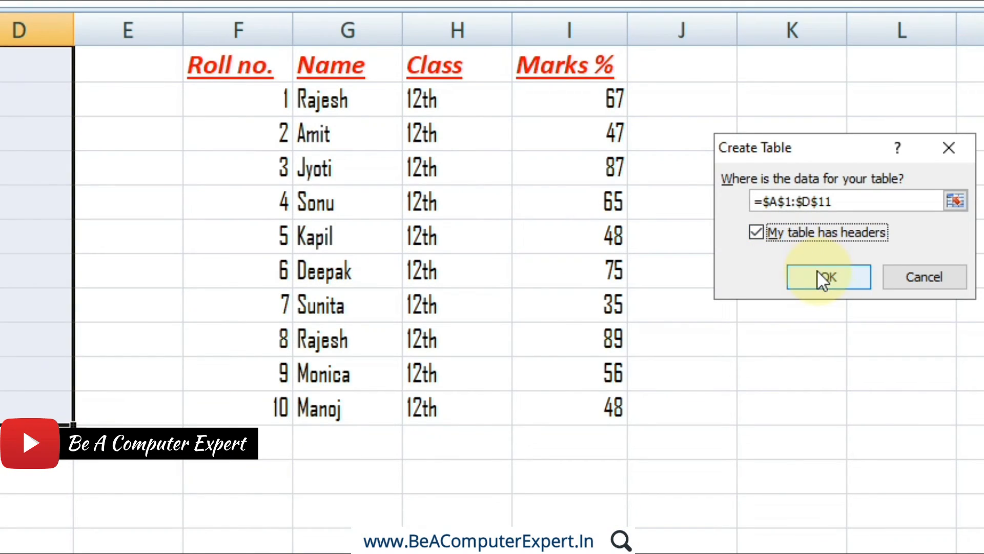
{"action": "left_click_drag", "start_coordinate": [801, 152], "coordinate": [278, 161]}
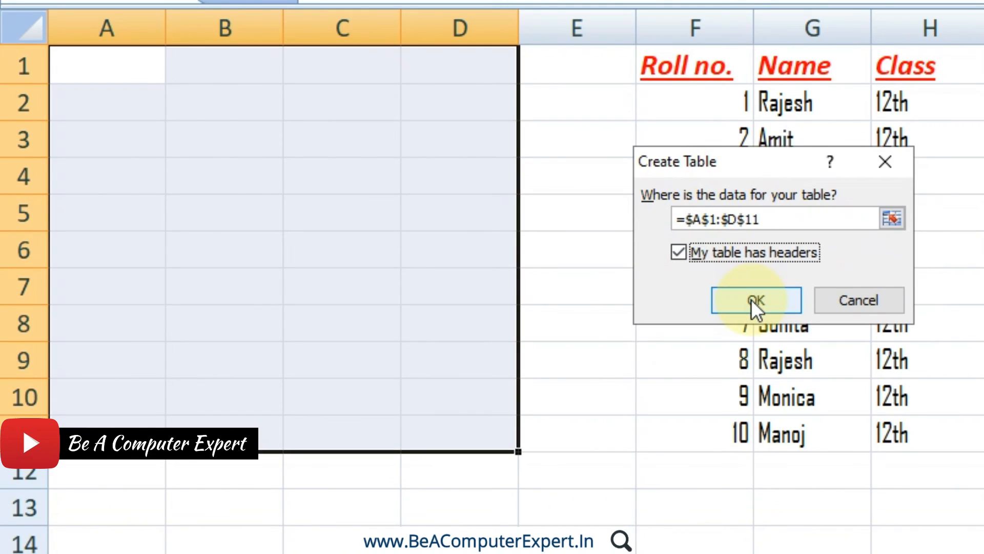
{"action": "left_click", "coordinate": [752, 300]}
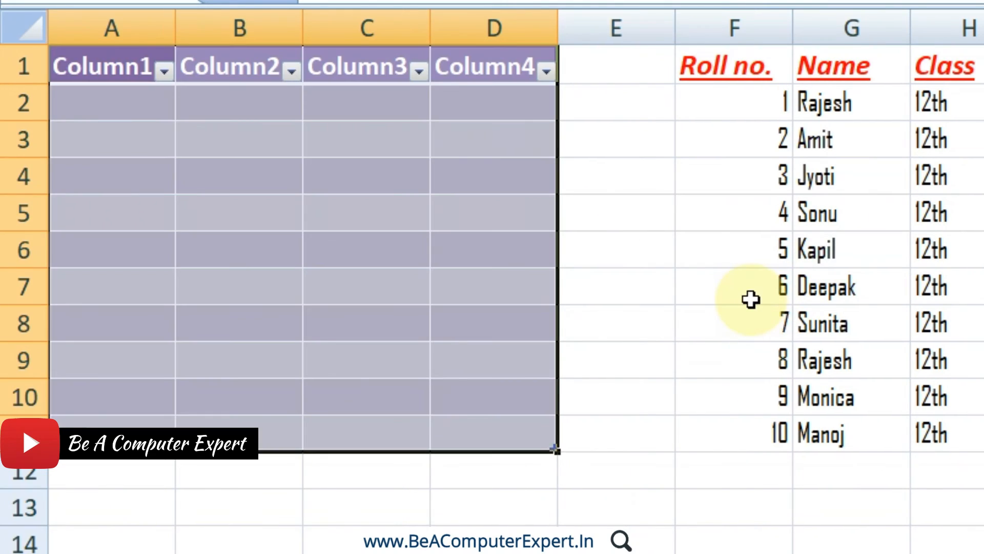
{"action": "left_click", "coordinate": [458, 202]}
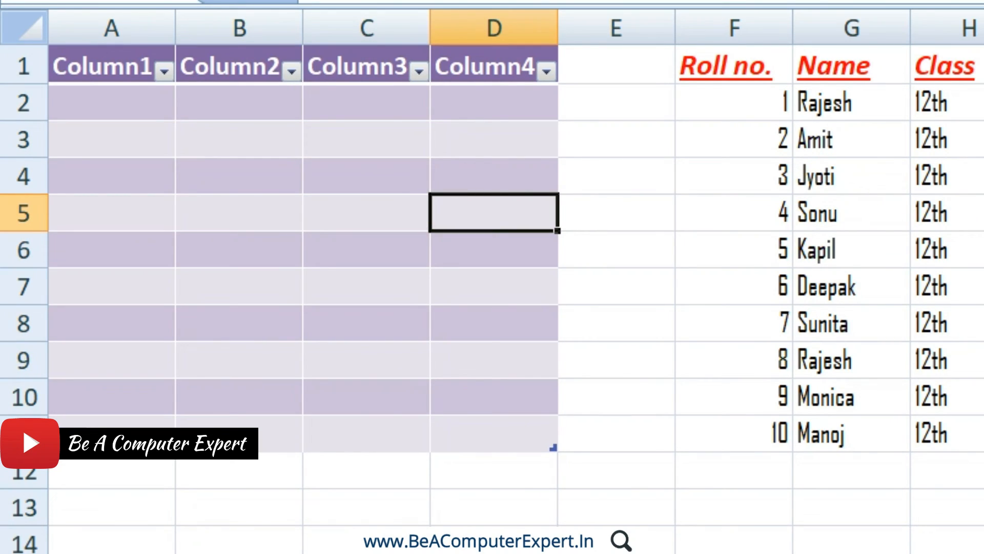
Insert another table with headers at cell K2.
{"action": "left_click", "coordinate": [892, 201]}
{"action": "left_click", "coordinate": [114, 35]}
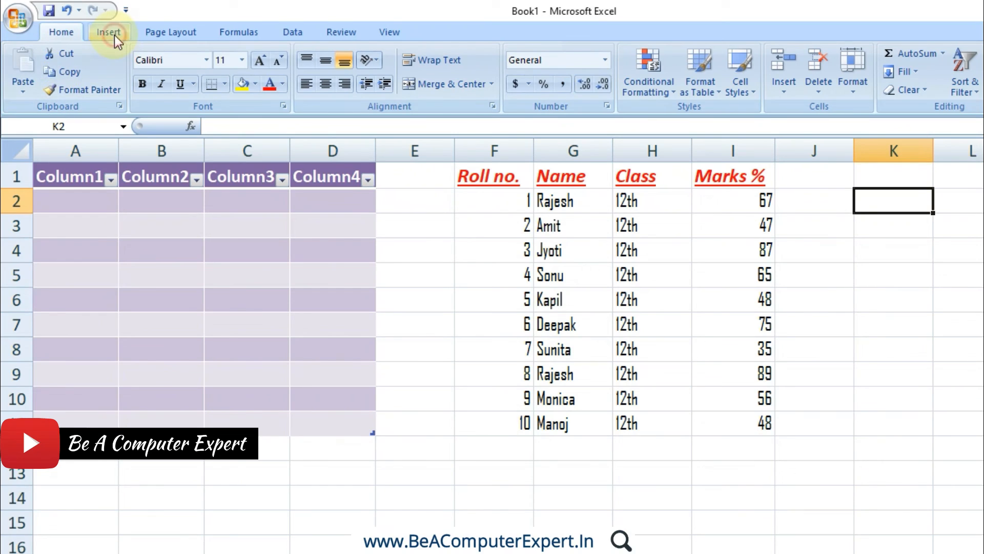
{"action": "left_click", "coordinate": [80, 77]}
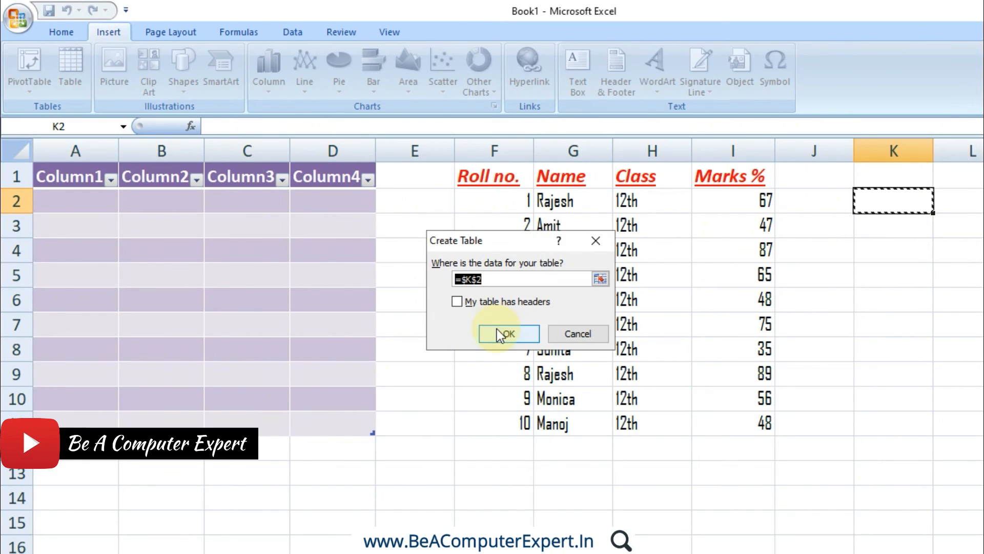
{"action": "left_click", "coordinate": [492, 302]}
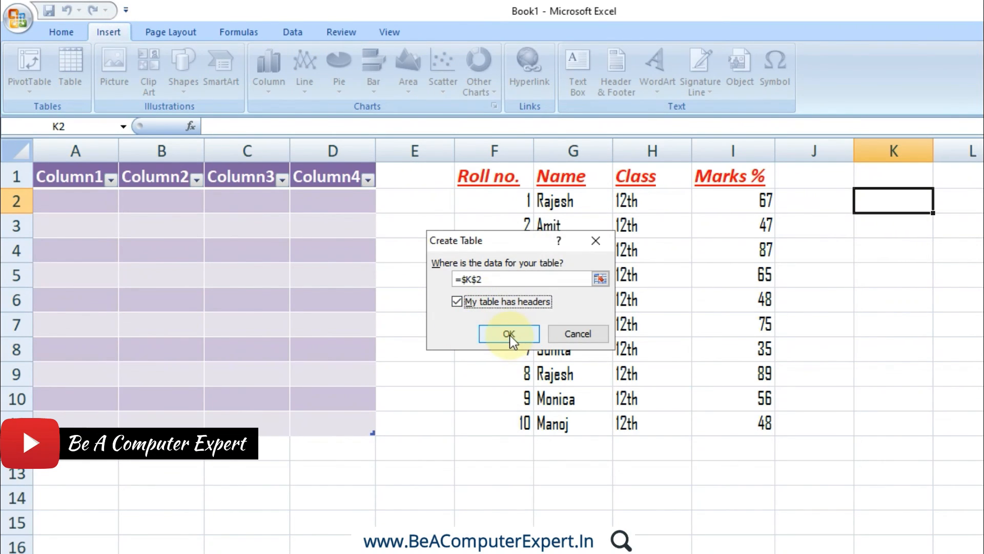
{"action": "left_click", "coordinate": [509, 334]}
{"action": "left_click", "coordinate": [959, 290]}
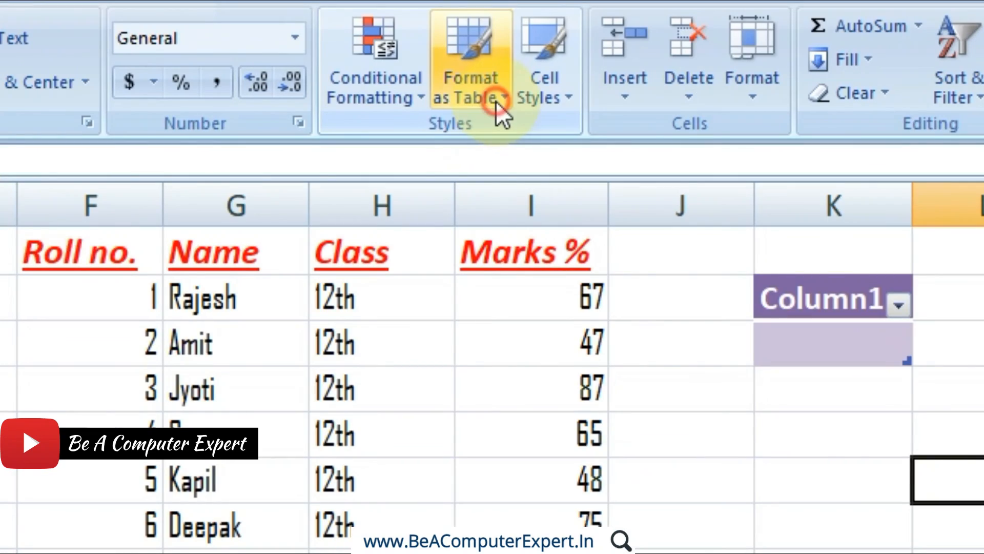
Review the options of the custom table style and the new table style commands in the table styles gallery.
{"action": "left_click", "coordinate": [708, 97]}
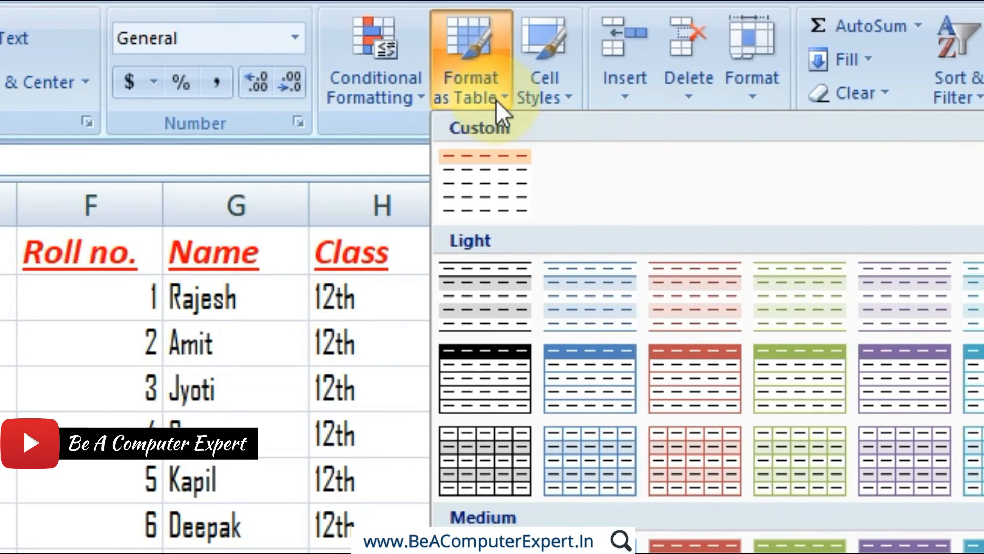
{"action": "right_click", "coordinate": [490, 175]}
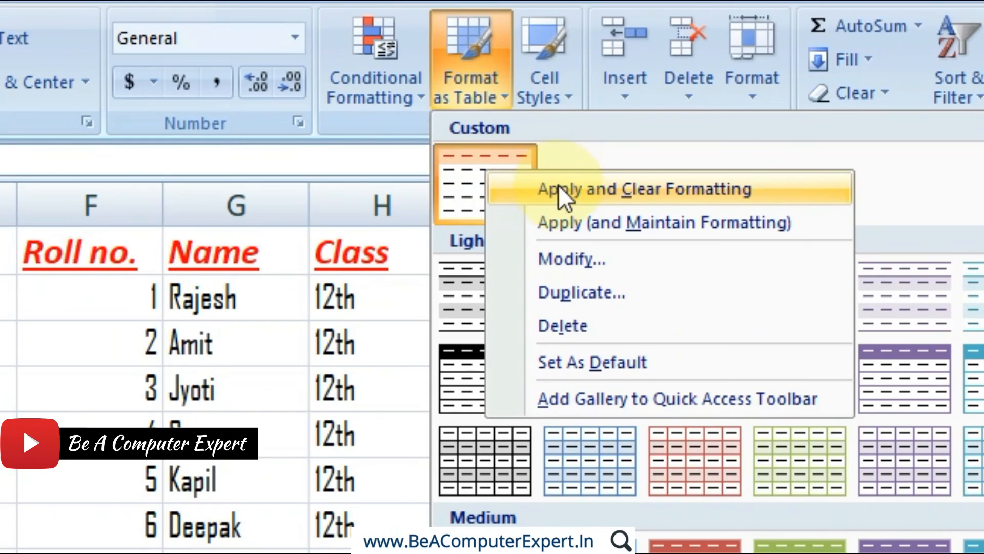
{"action": "left_click", "coordinate": [920, 143]}
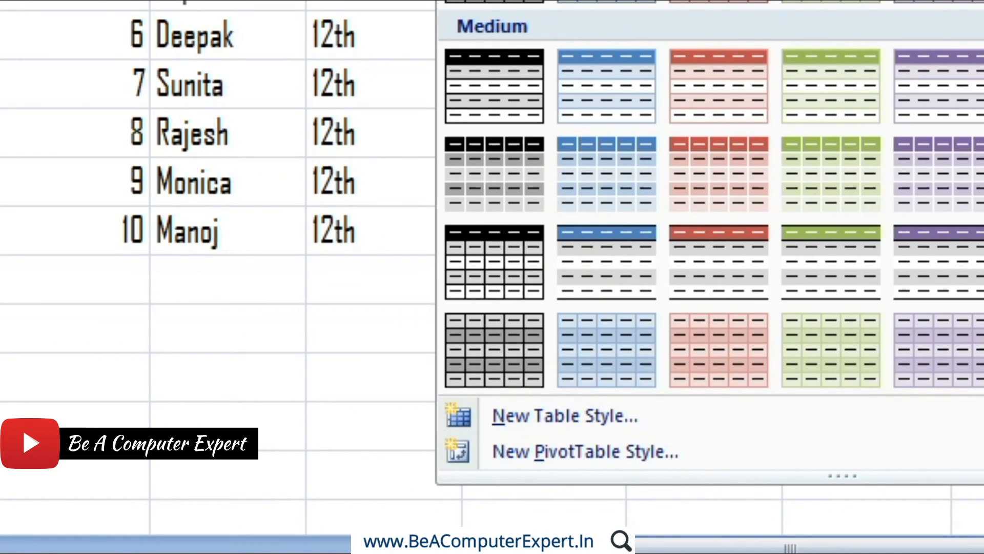
{"action": "left_click", "coordinate": [634, 4]}
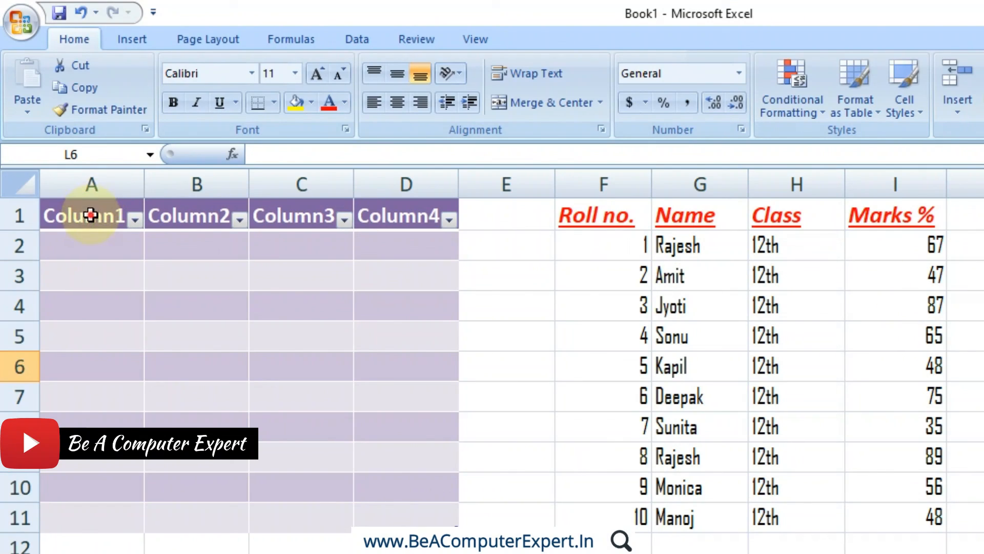
Convert the table in A1:D11 to a normal range.
{"action": "left_click_drag", "start_coordinate": [92, 215], "coordinate": [422, 507]}
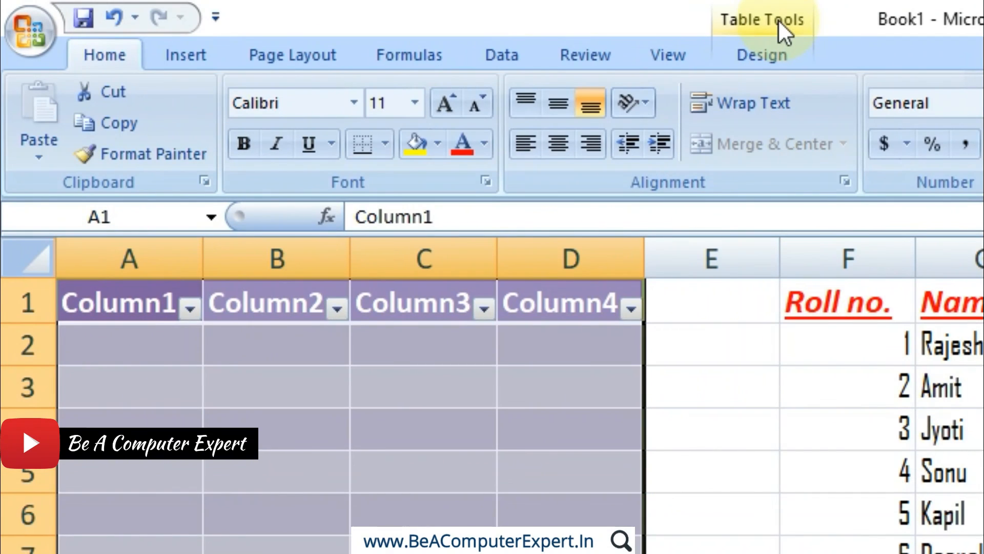
{"action": "left_click", "coordinate": [779, 19]}
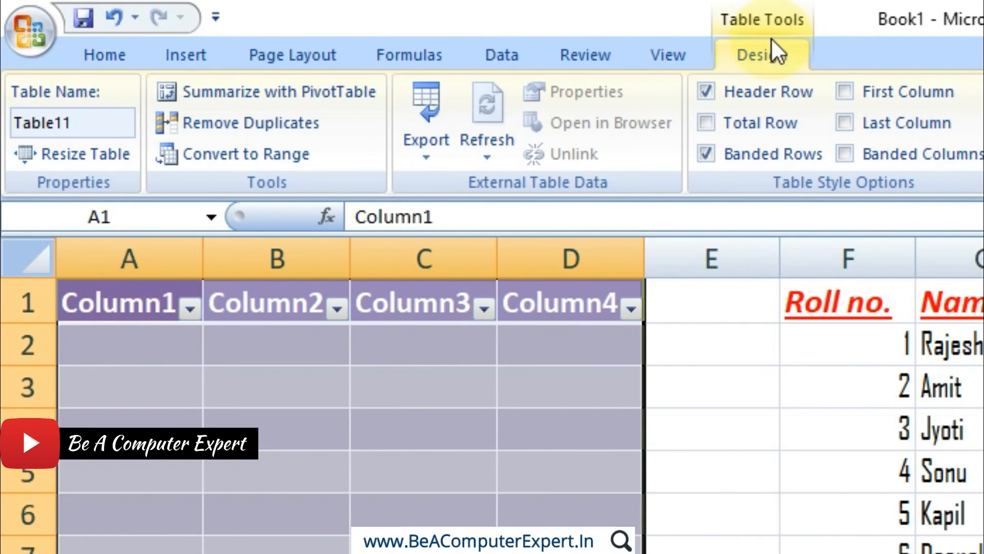
{"action": "left_click", "coordinate": [258, 156]}
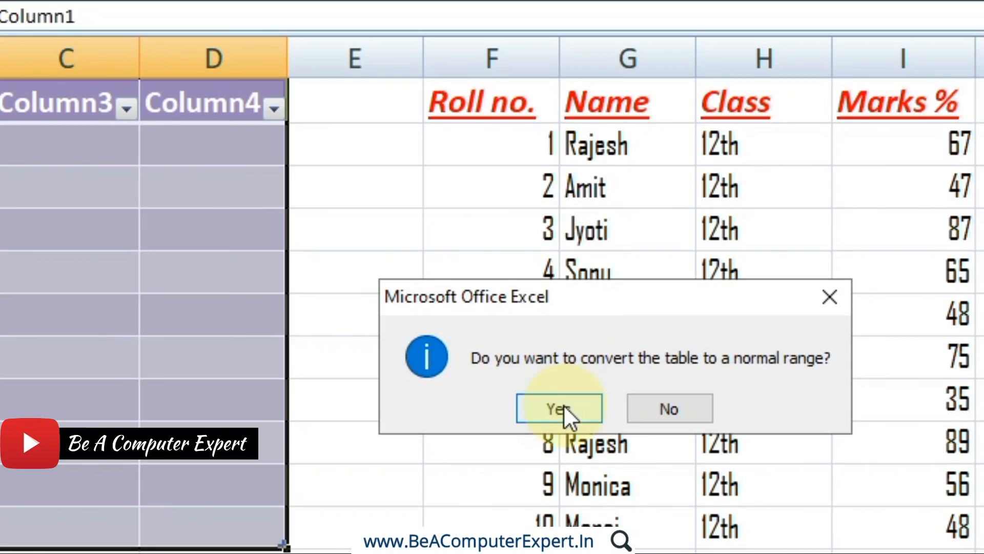
{"action": "left_click", "coordinate": [564, 407]}
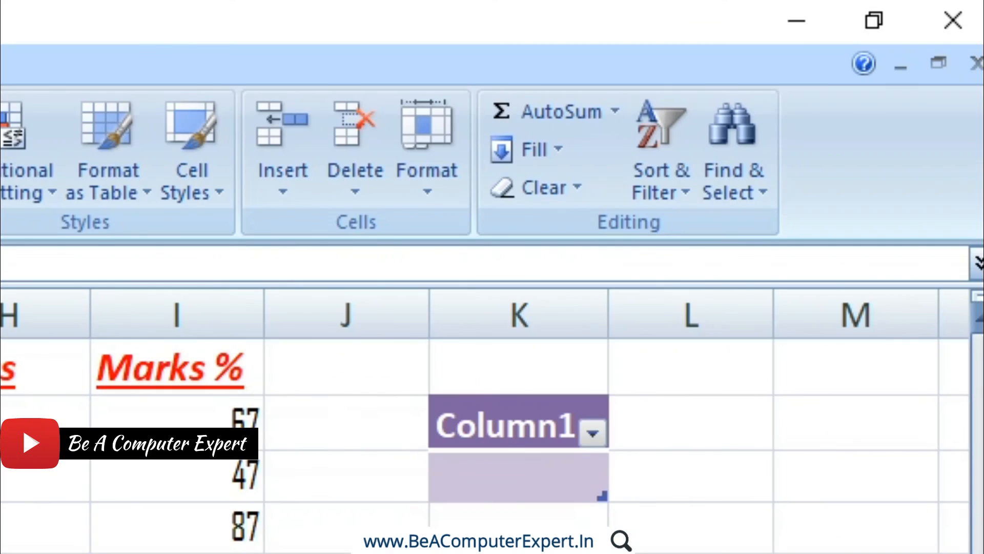
Clear the formats from the range A1:D11.
{"action": "left_click", "coordinate": [517, 192]}
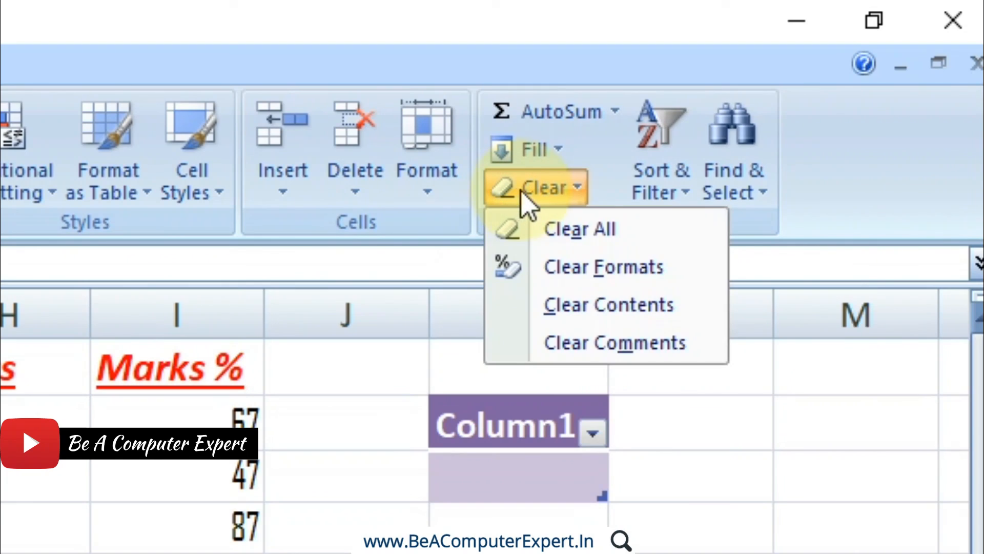
{"action": "left_click", "coordinate": [583, 281]}
{"action": "left_click", "coordinate": [700, 279]}
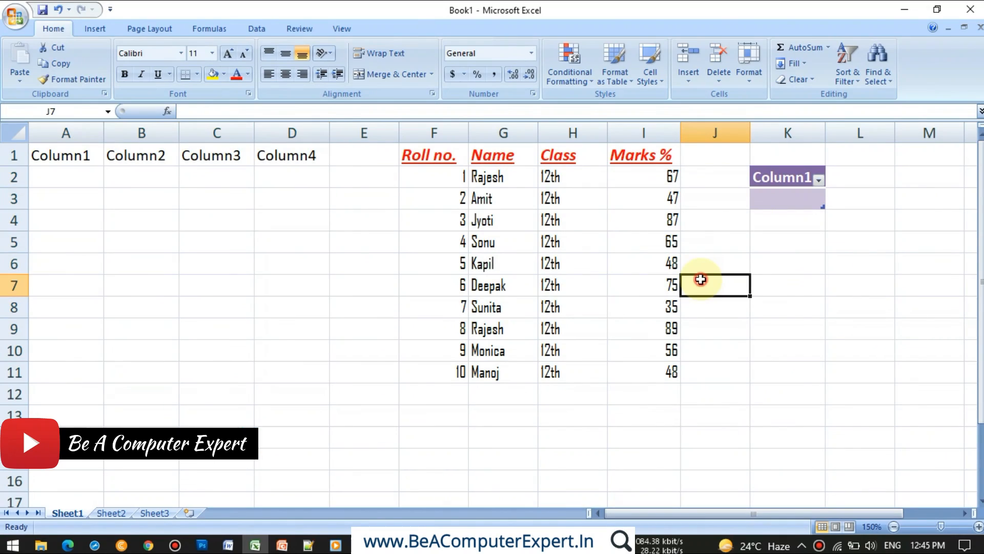